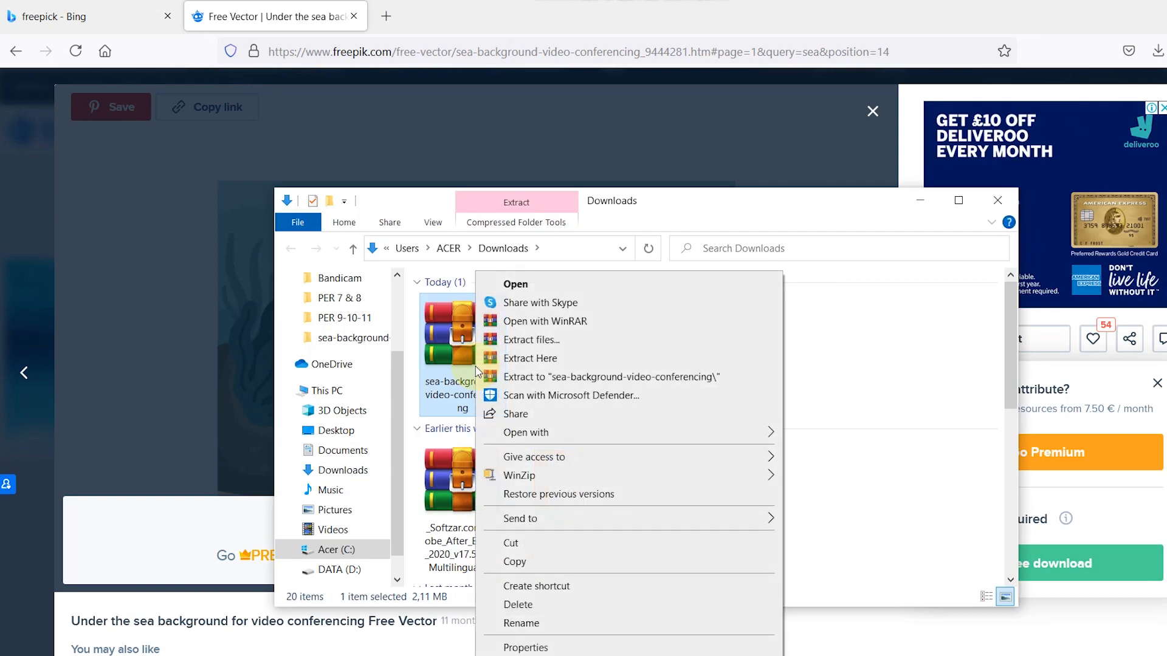
- Extract the sea-background-video-conferencing archive into a folder of the same name and show that folder's contents as large icons
click(552, 340)
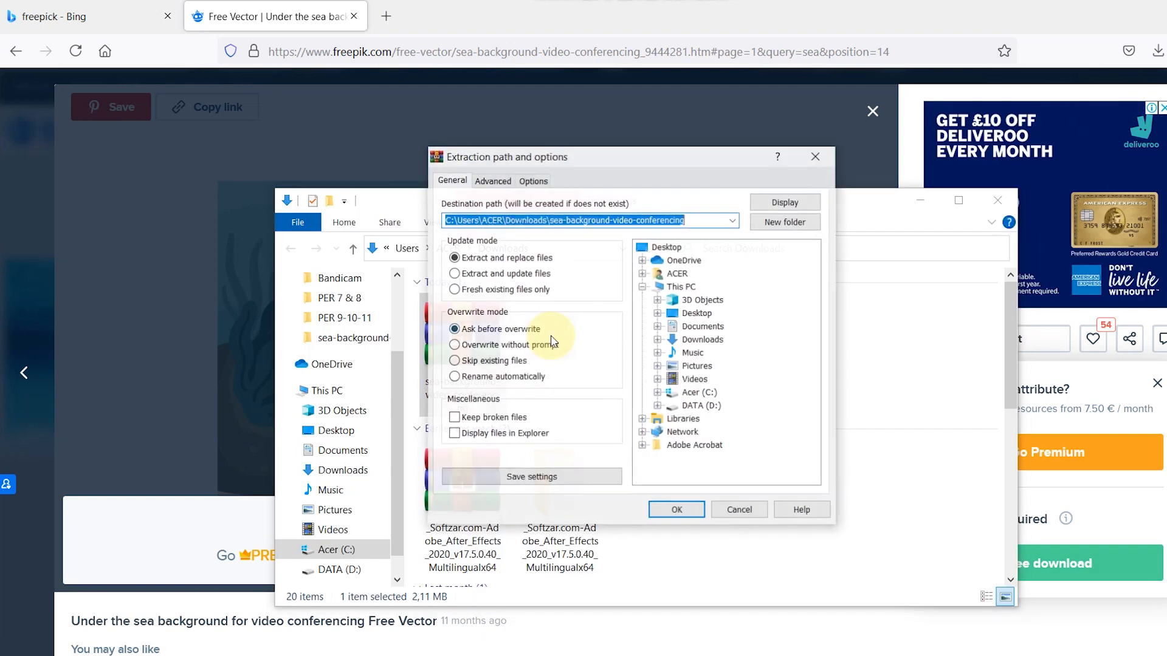
click(690, 513)
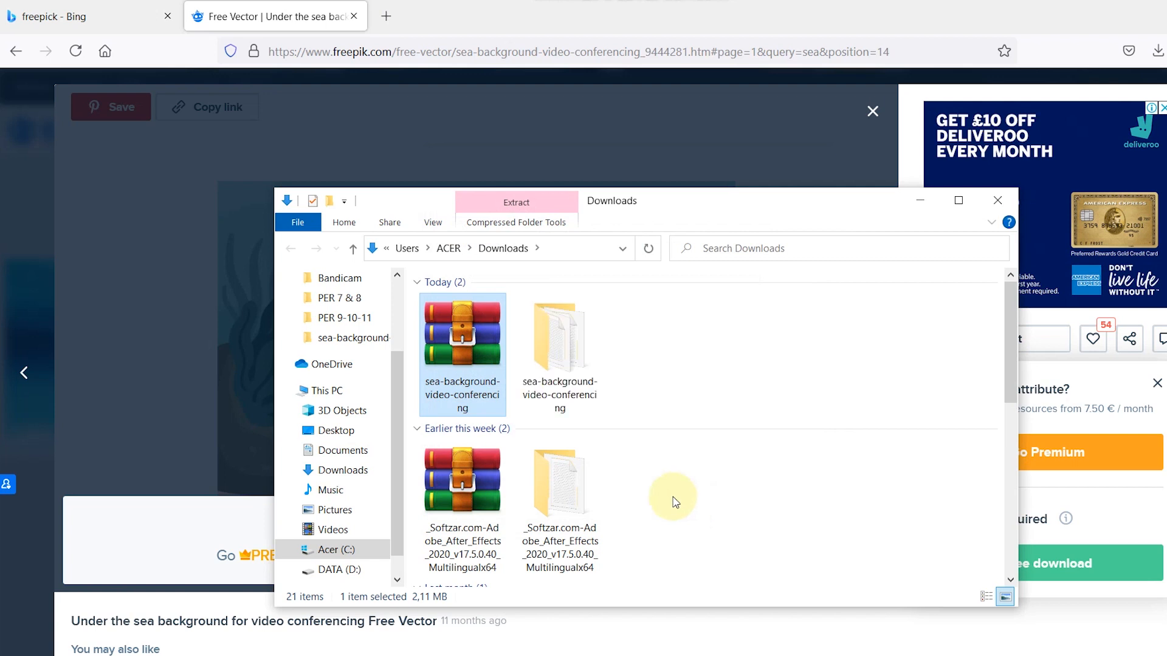
double_click(543, 351)
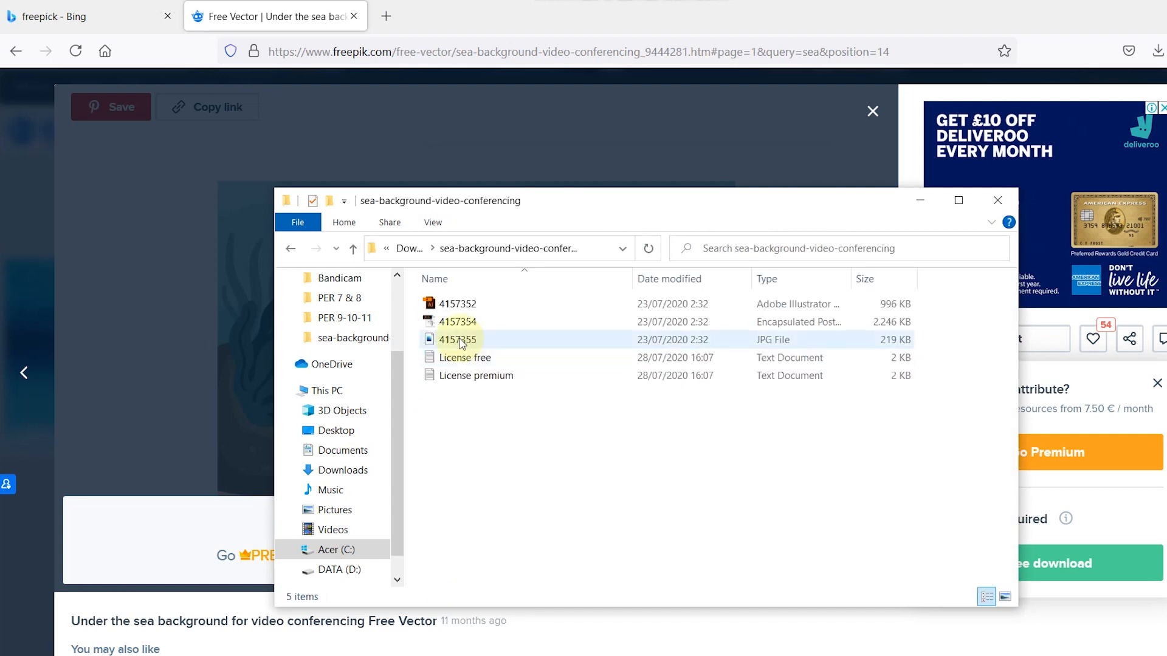
click(1004, 597)
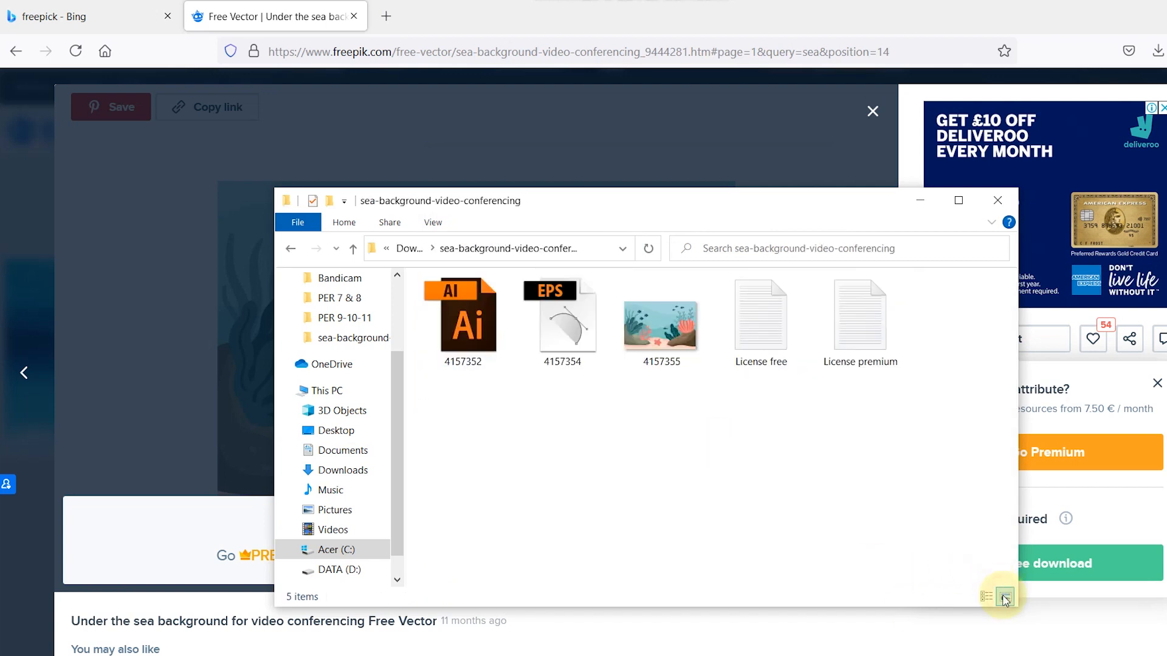
- Preview the JPG image 4157355 and open the EPS file 4157354 in Illustrator
click(676, 344)
double_click(675, 344)
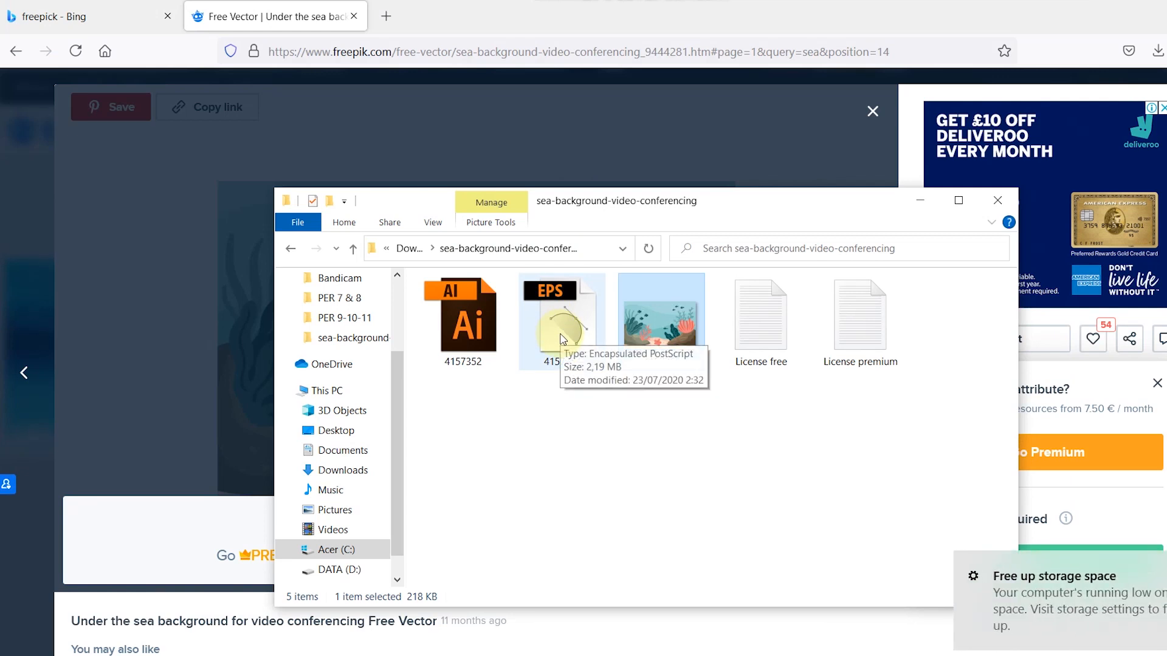
double_click(563, 339)
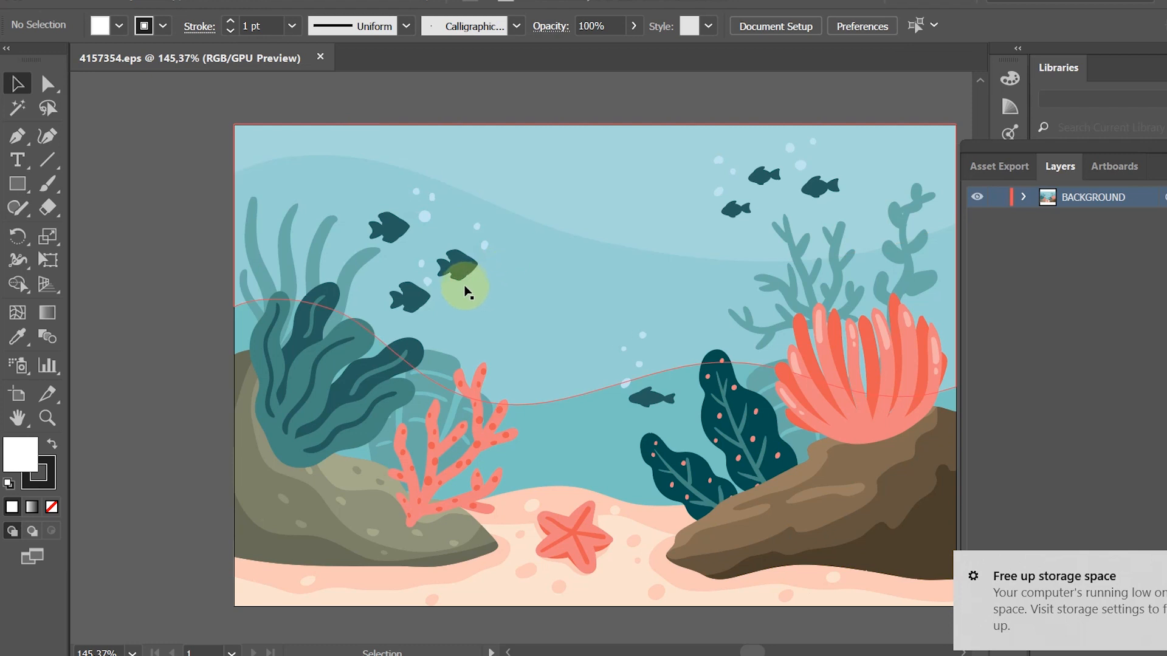
- Select the fish, seaweed and corals in turn to check which elements are separate paths or groups
click(457, 266)
click(418, 298)
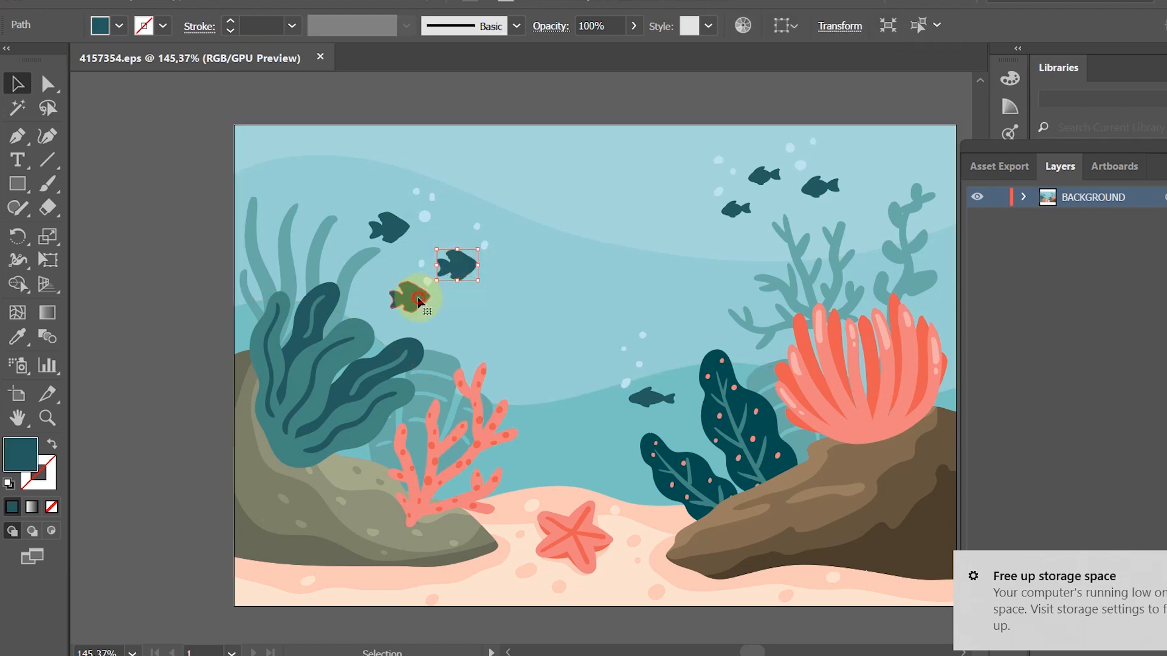
click(326, 339)
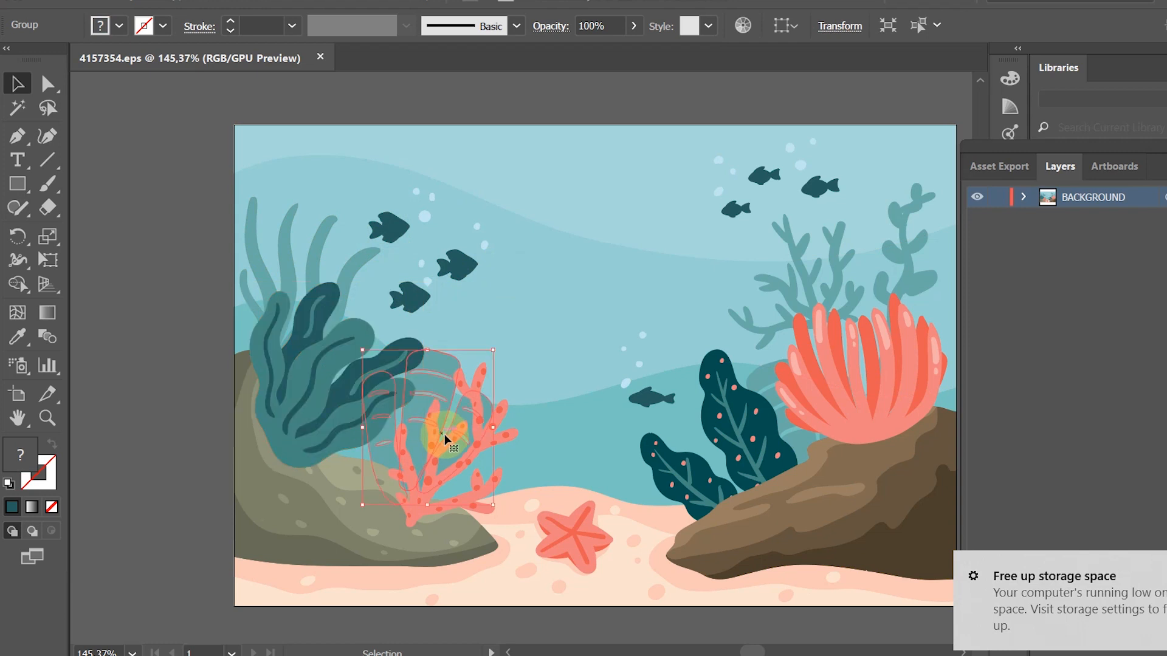
click(821, 419)
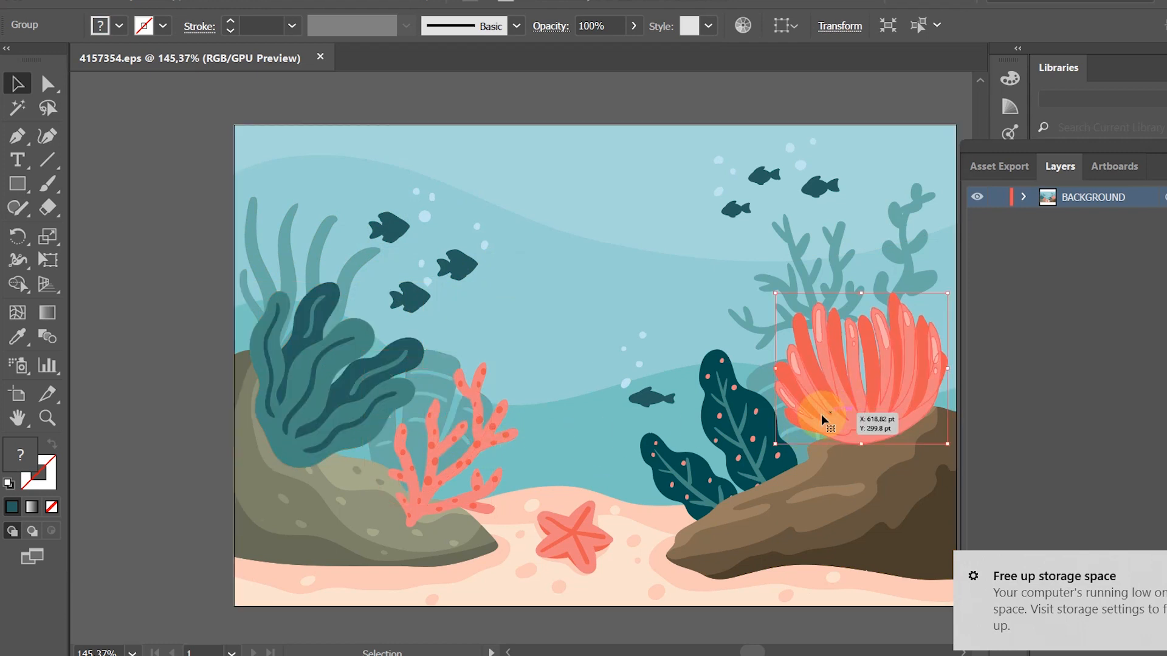
- Ungroup the dark spotted leaves beside the brown rock
right_click(742, 448)
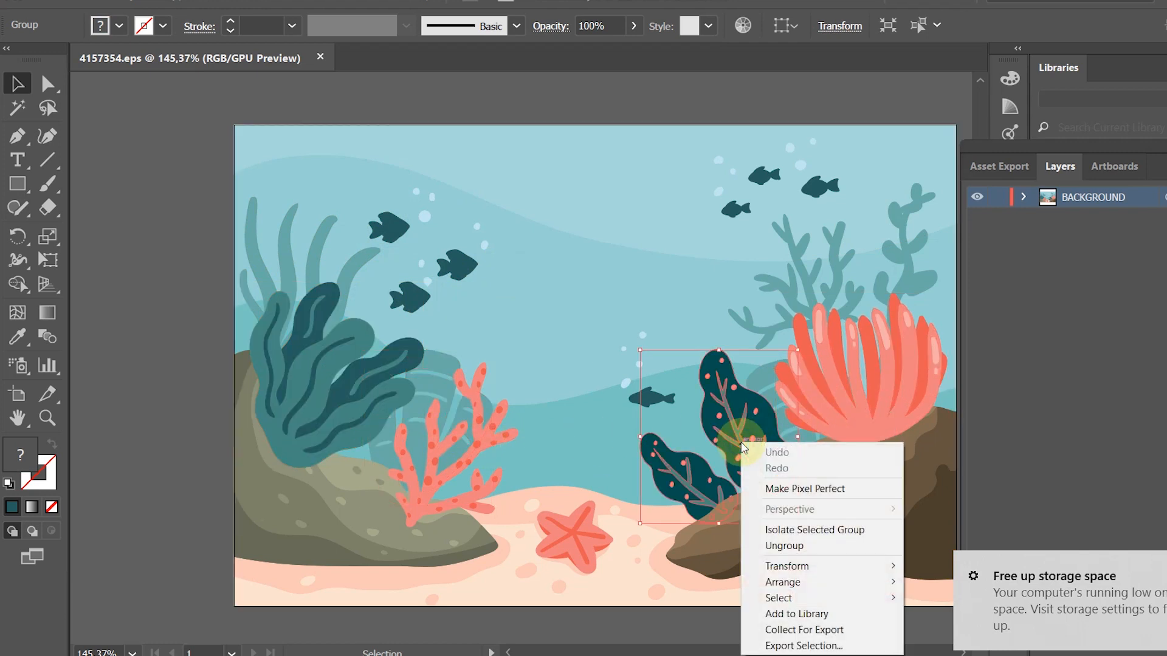
click(784, 545)
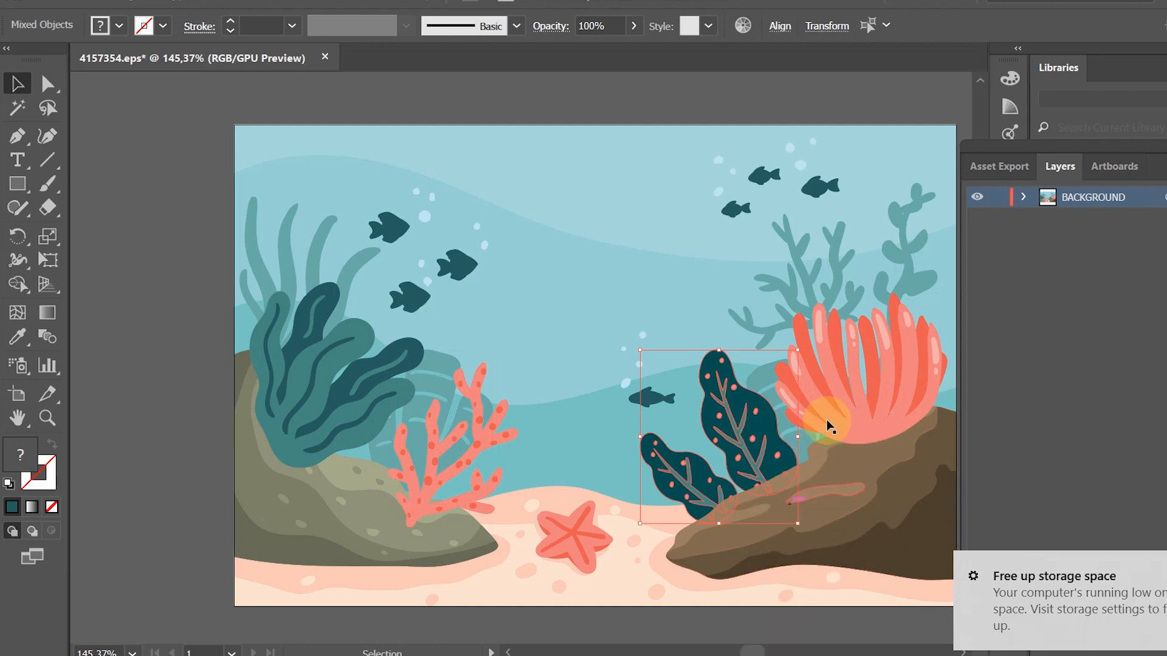
click(827, 285)
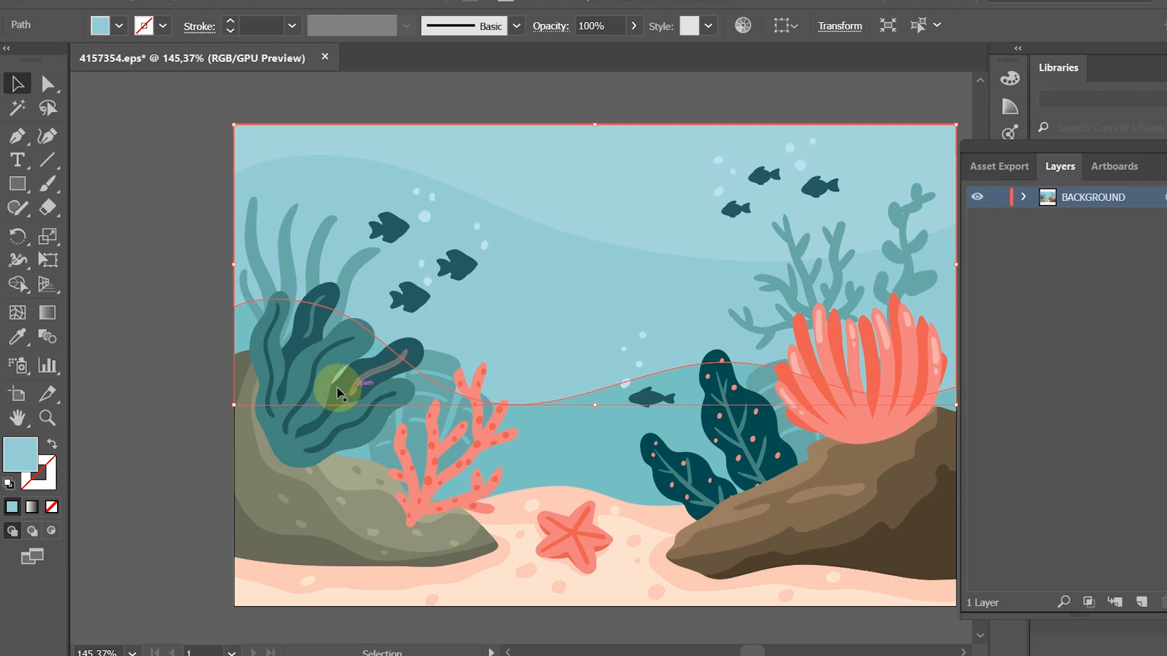
- Create a new layer above BACKGROUND and name it "rumput 1"
click(313, 386)
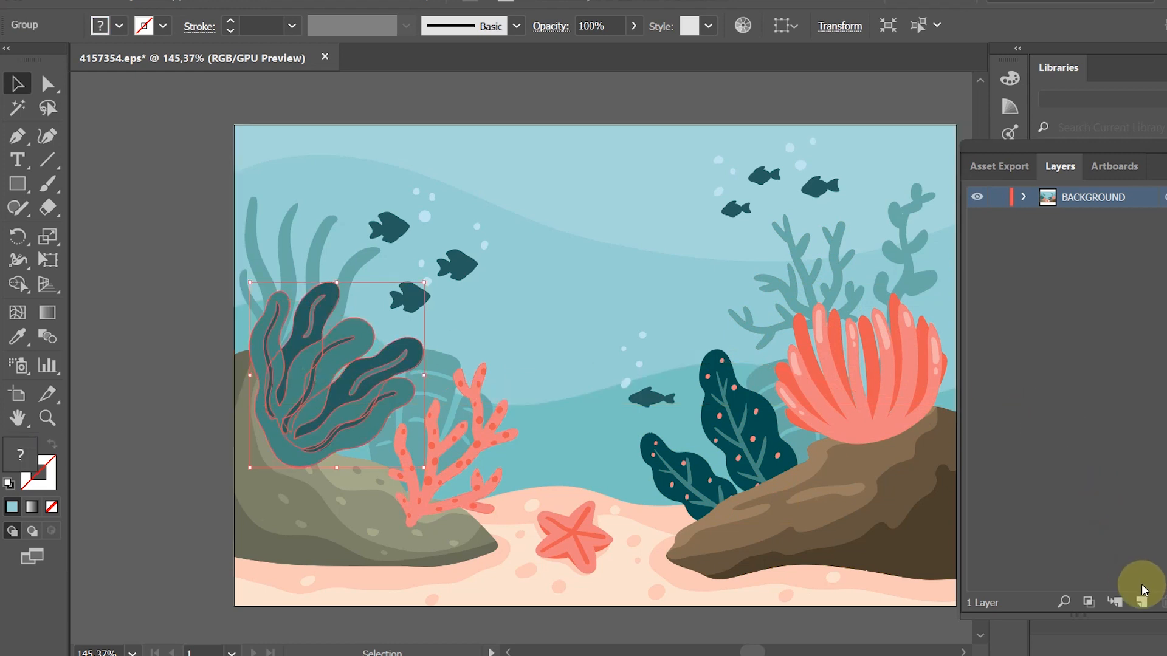
click(1144, 602)
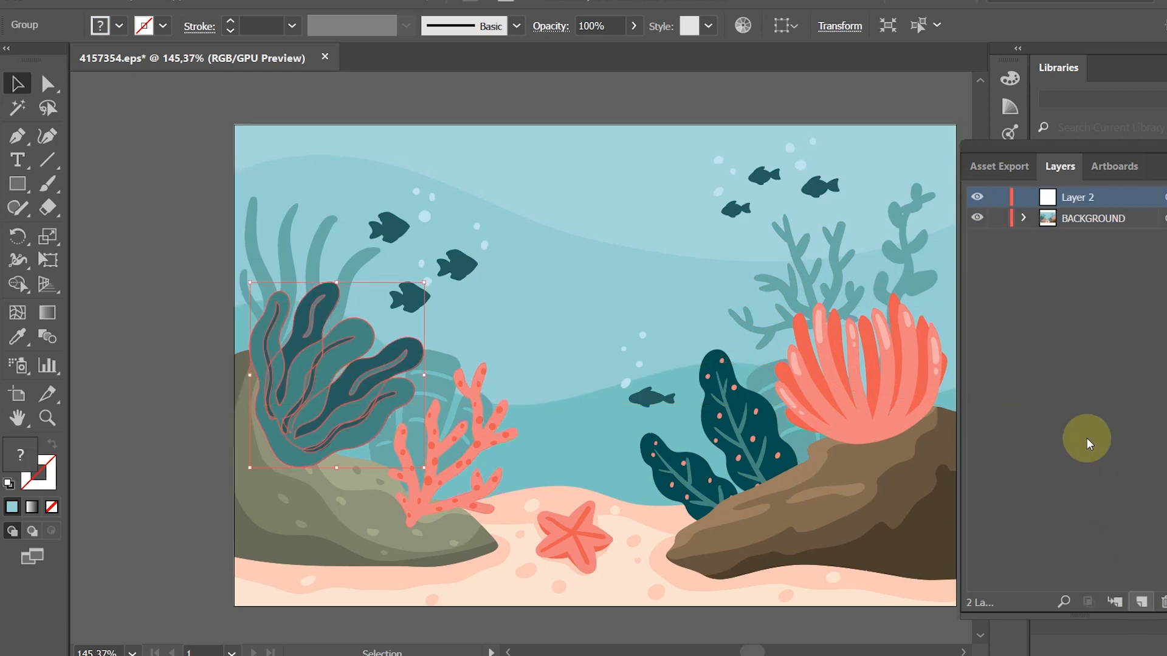
text(rumput 1)
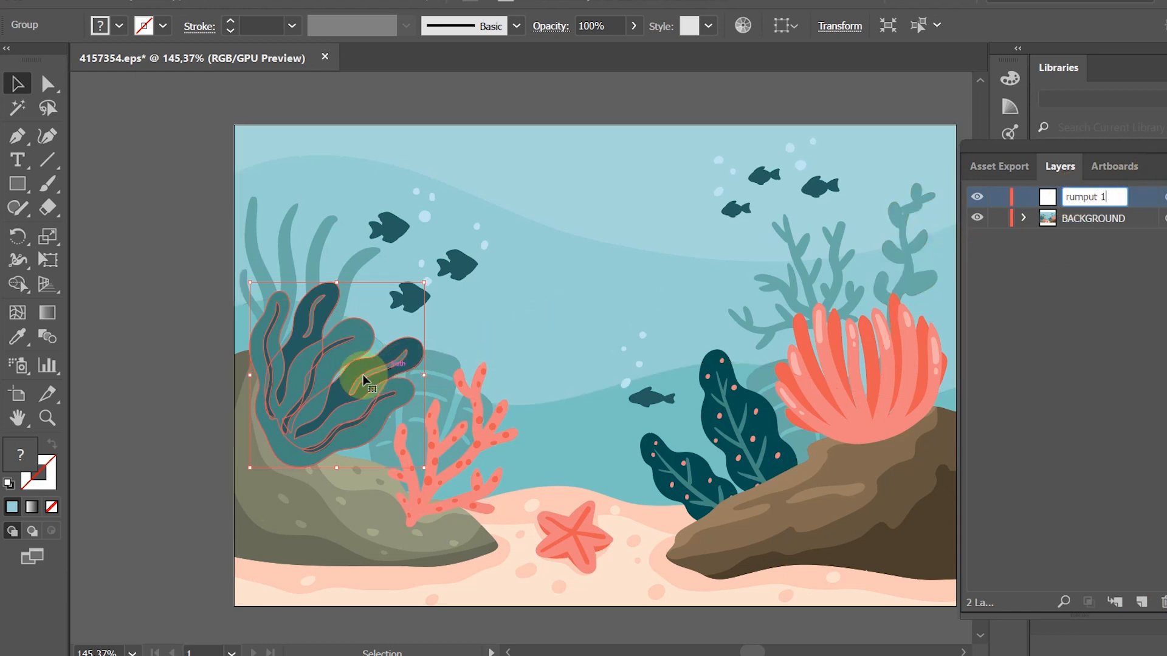
click(1030, 294)
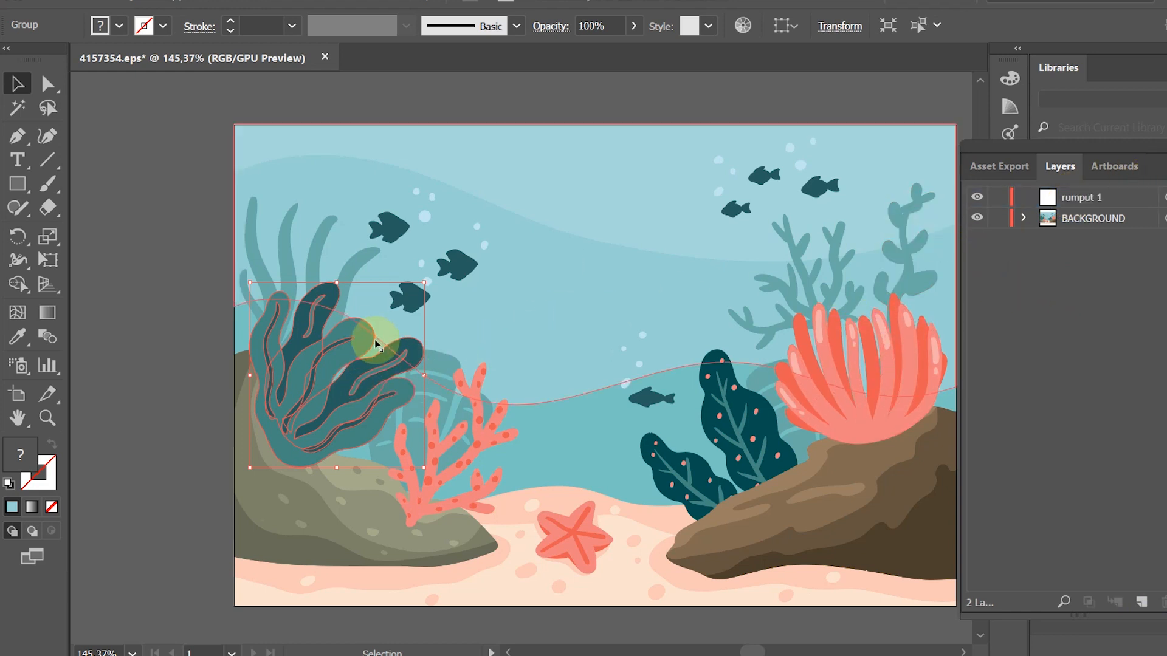
- Move the dark green seaweed group onto the rumput 1 layer and position it back over the grey-green rock
click(357, 352)
key(ctrl+x)
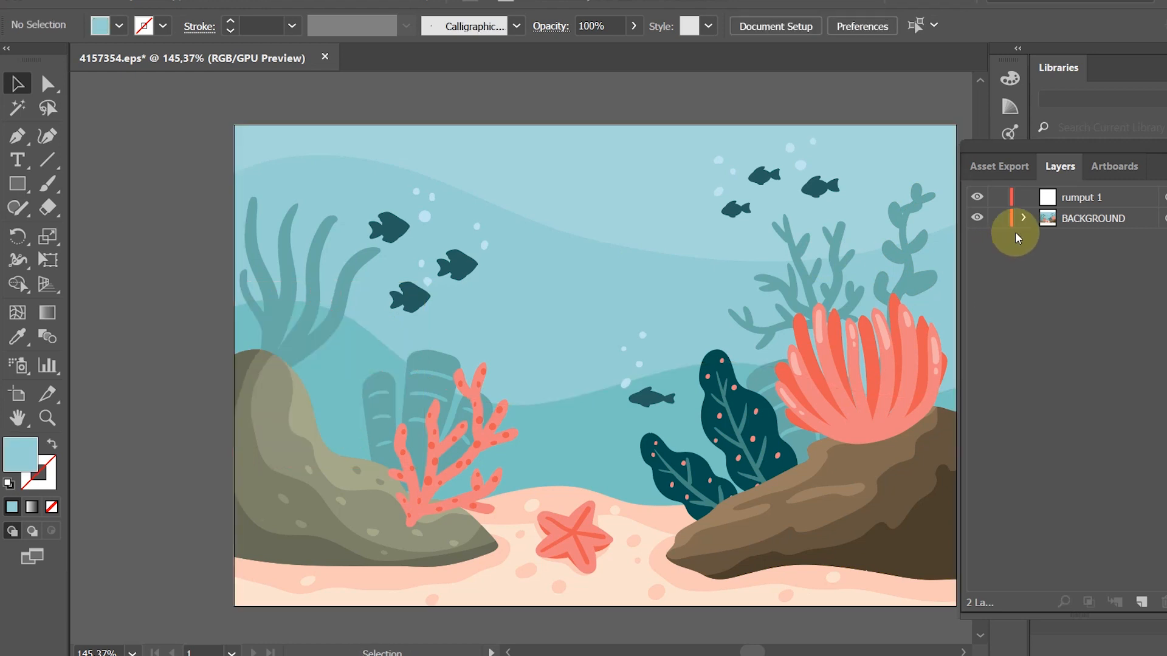
click(1074, 204)
key(ctrl+v)
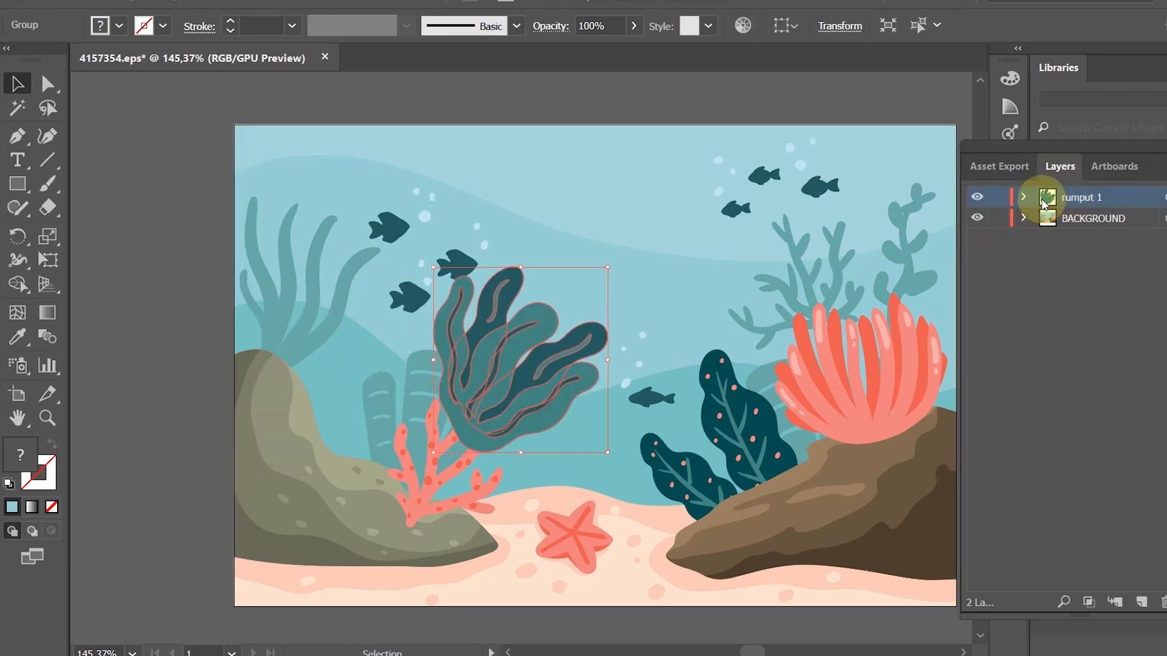
drag(512, 377, 341, 411)
- Move the pink branching coral onto a new layer named "rumput 2" above BACKGROUND, positioning it beside the green seaweed
drag(490, 440, 479, 447)
key(ctrl+x)
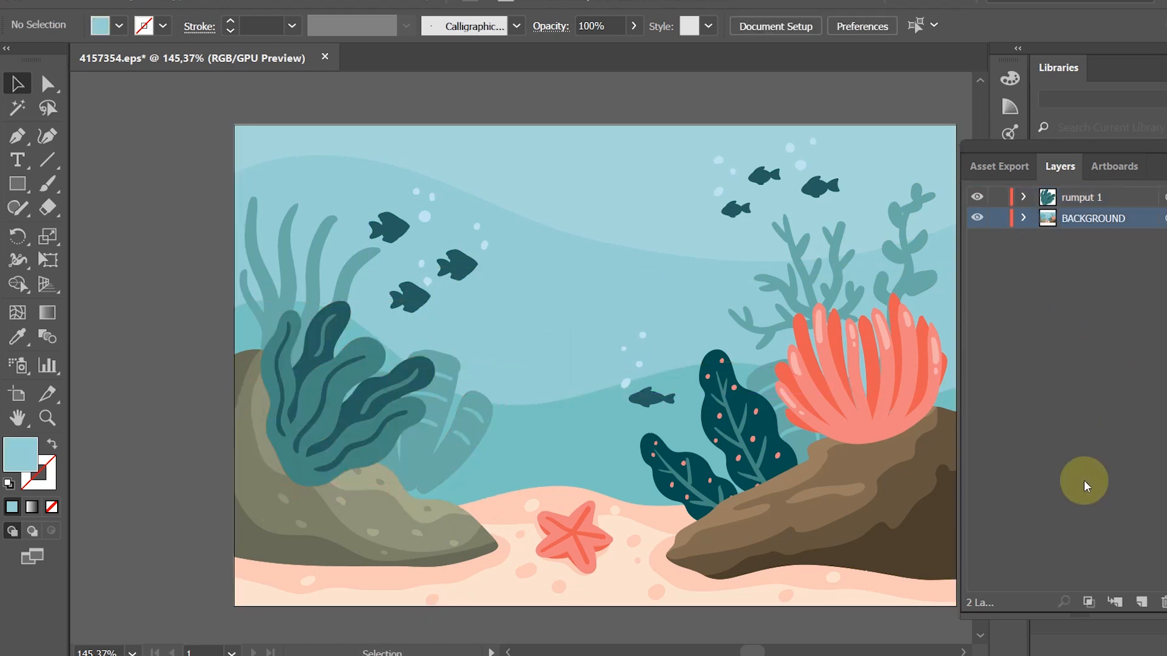
click(1141, 601)
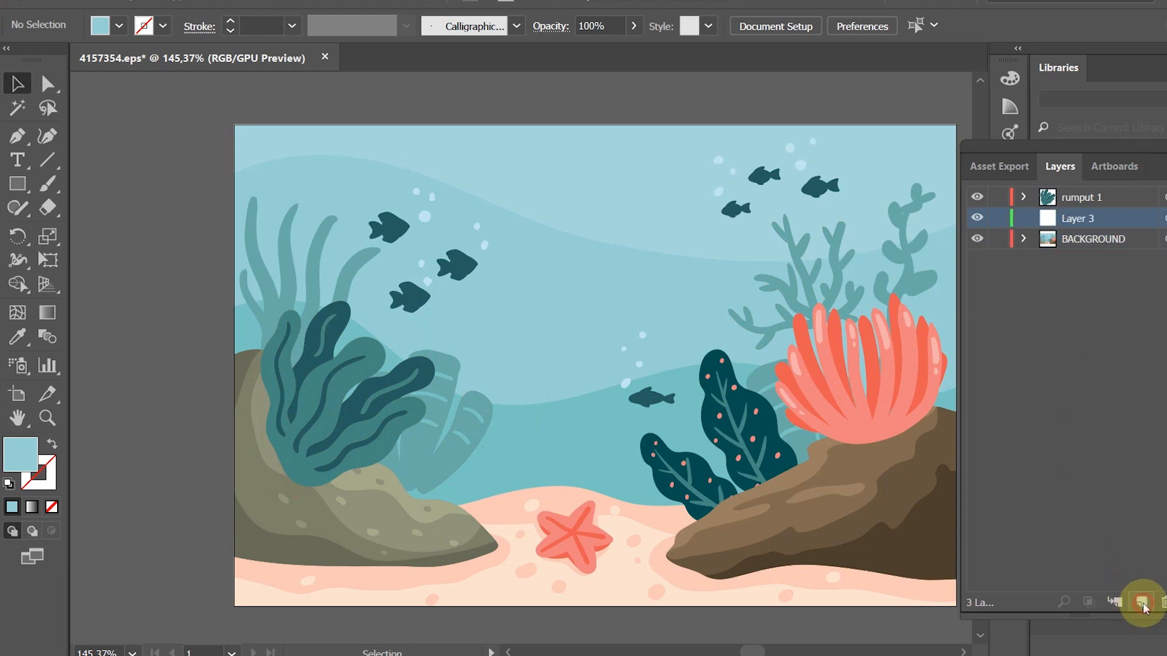
double_click(1076, 219)
text(rumput 2)
key(Return)
key(ctrl+f)
drag(492, 407, 448, 495)
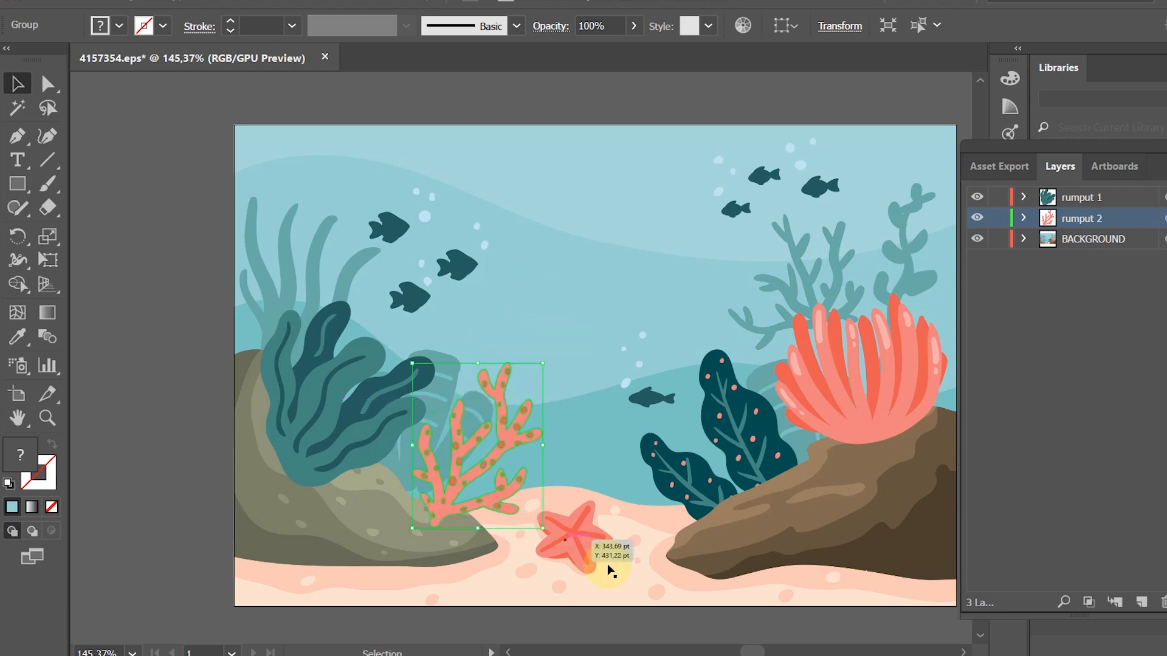
click(585, 543)
key(ctrl+x)
key(ctrl+z)
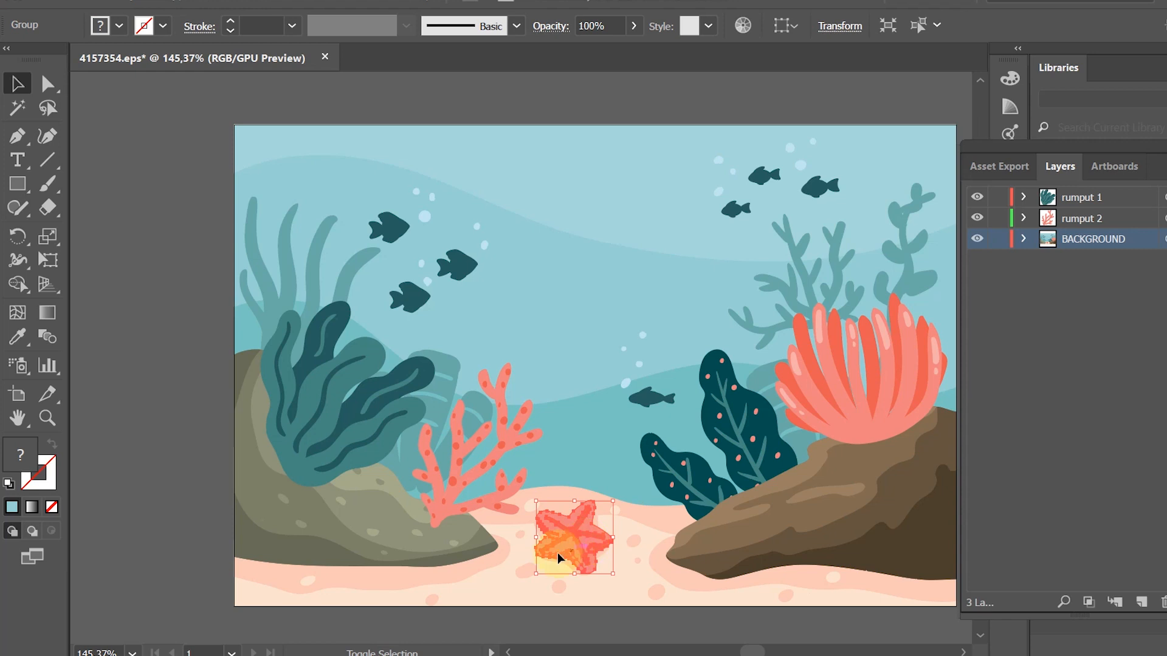
shift+click(552, 555)
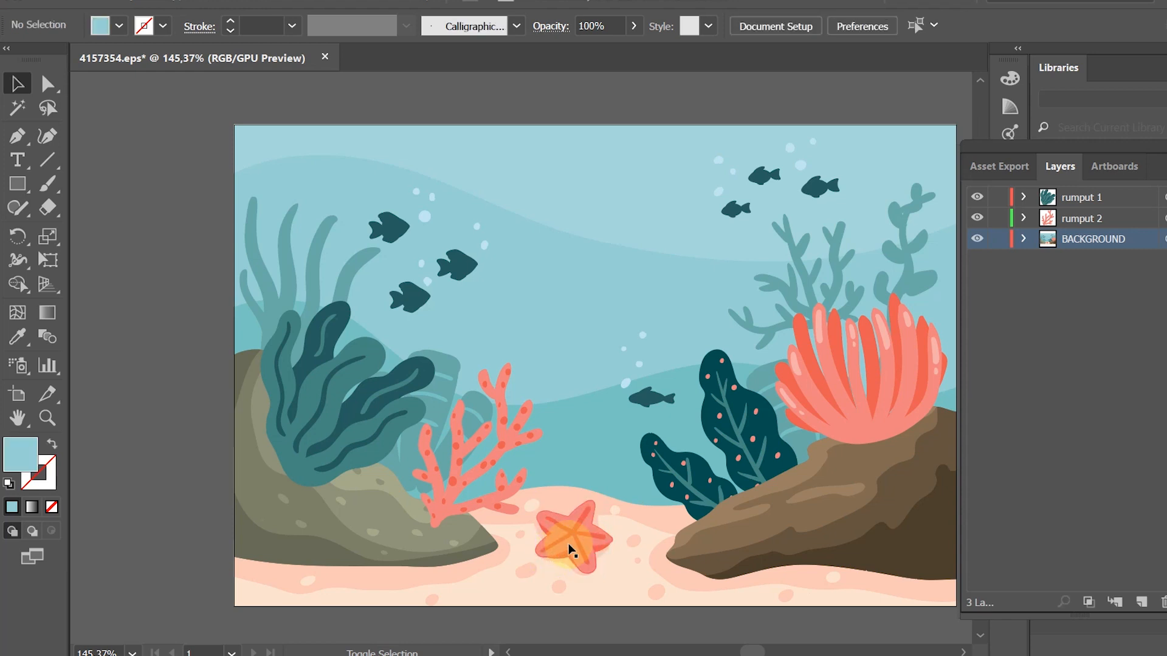
- Move the starfish onto a new layer named "bintang" above BACKGROUND, positioning it back on the sand
click(563, 553)
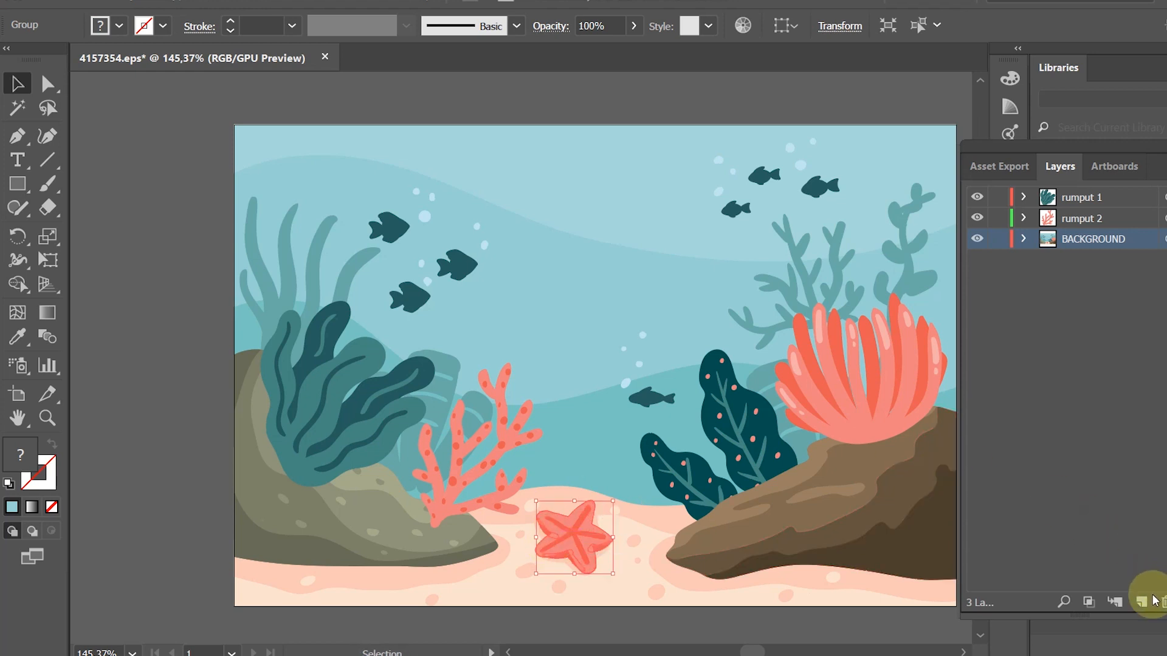
key(Delete)
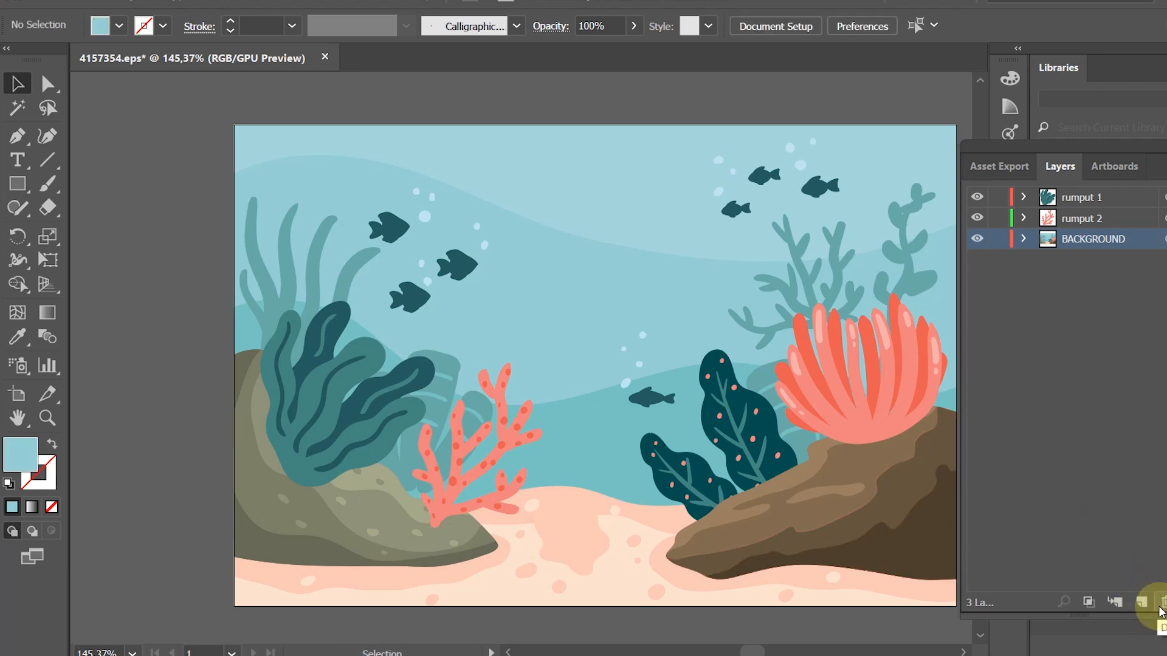
click(1141, 603)
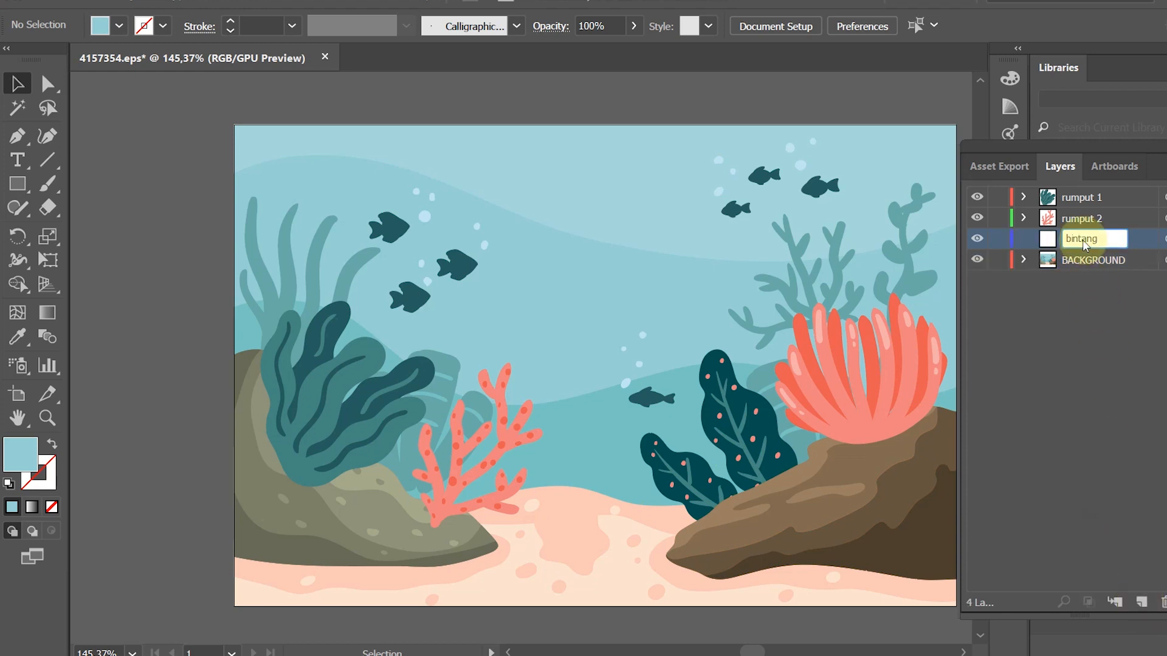
key(Return)
key(ctrl+v)
drag(521, 358, 574, 538)
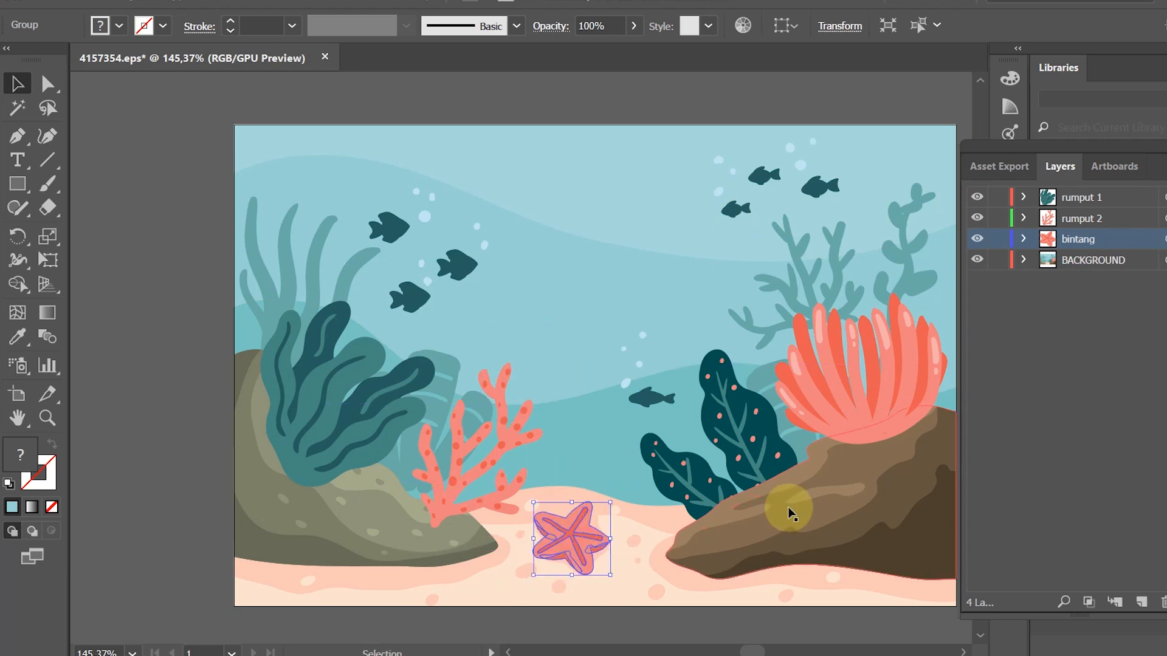
- Cut the lowest fish of the three above the green seaweed and create a layer named "ikan 1" above rumput 1
click(401, 295)
click(568, 328)
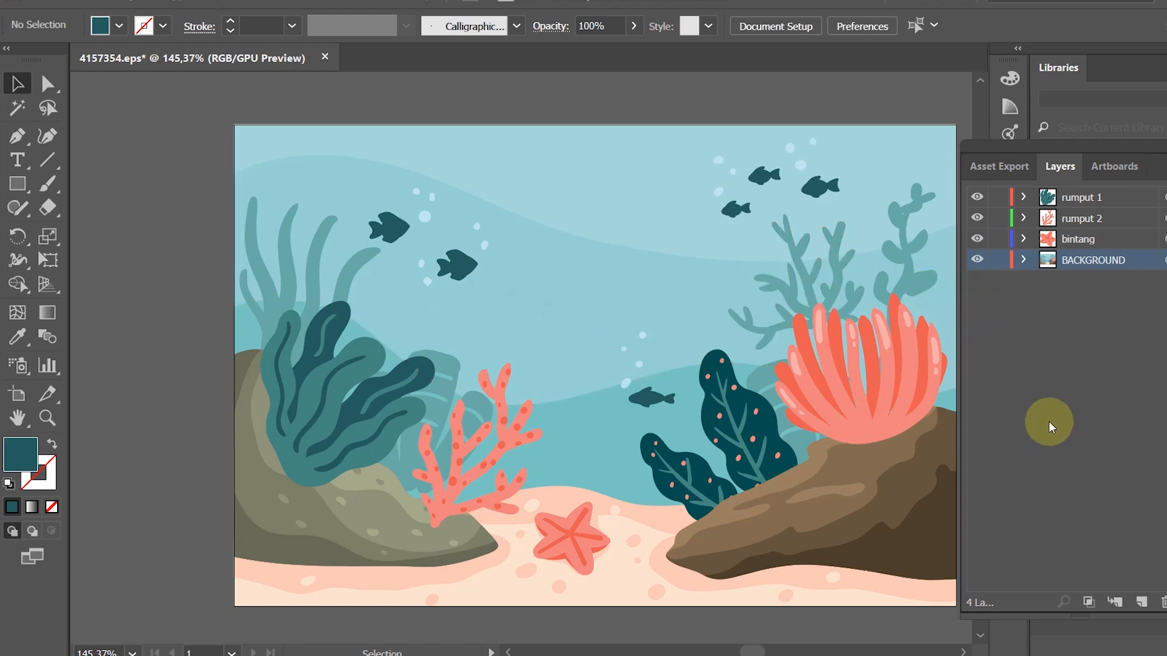
click(1077, 193)
key(ctrl+l)
double_click(1079, 196)
text(ikan 1)
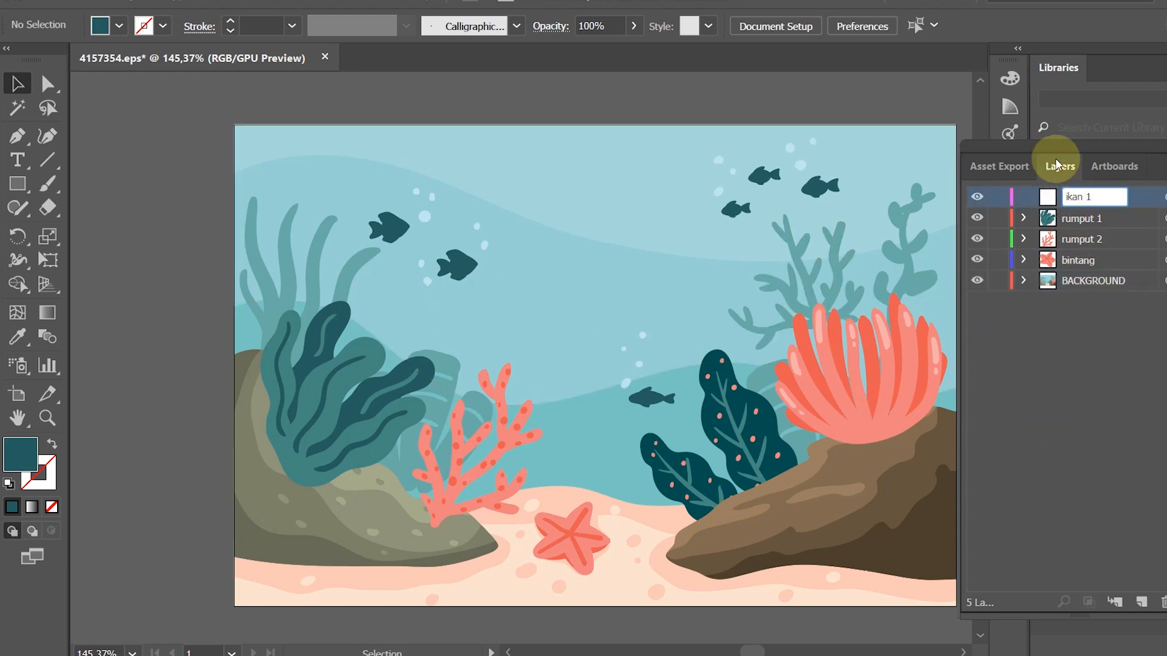
click(1078, 338)
- Paste the cut fish onto the ikan 1 layer and position it below the two remaining fish
click(1073, 203)
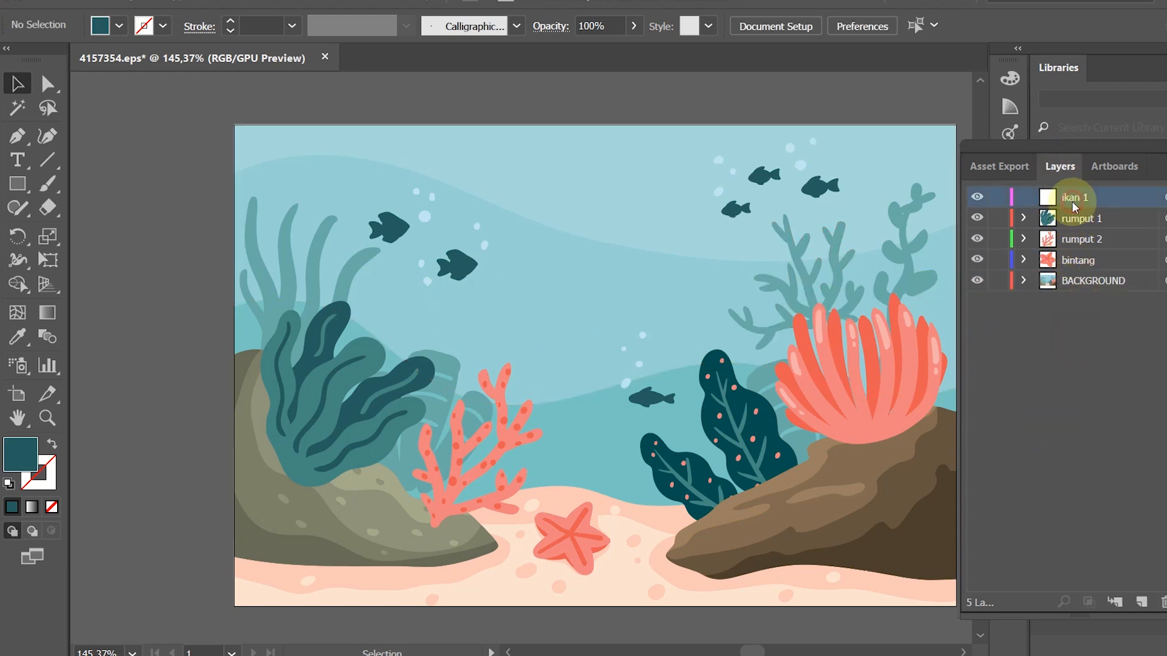
key(ctrl+v)
drag(521, 358, 435, 318)
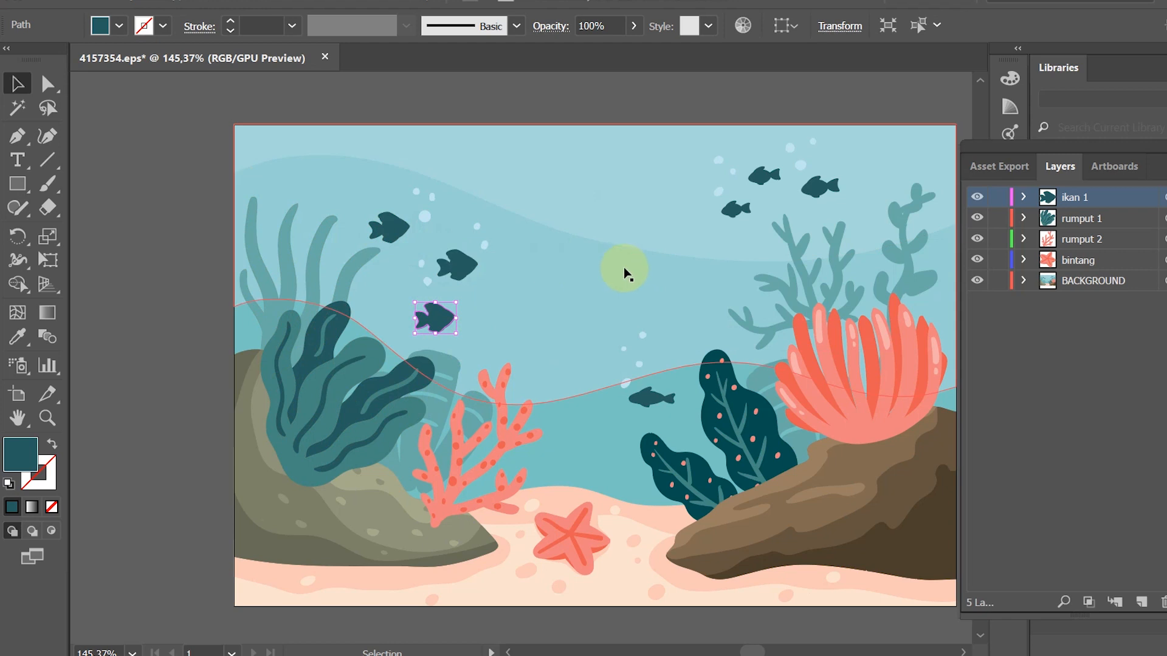
- Save the artwork as an Adobe Illustrator file named "aqua" in the Illustrator CC version with PDF compatibility
key(ctrl+shift+s)
text(aqua)
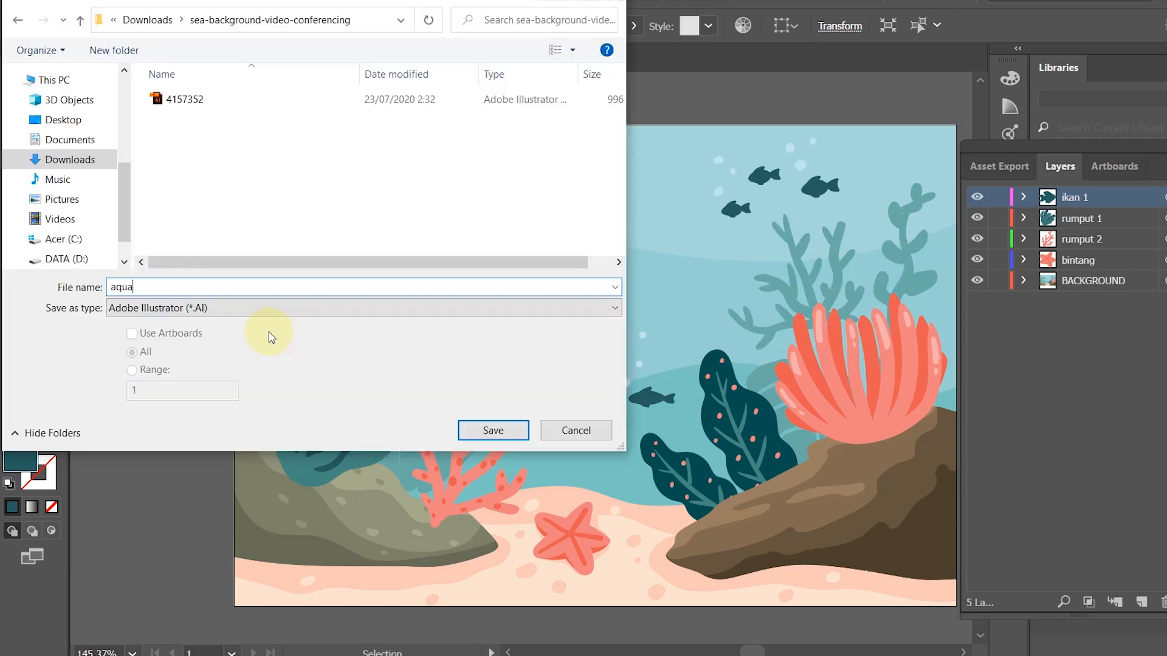
click(492, 430)
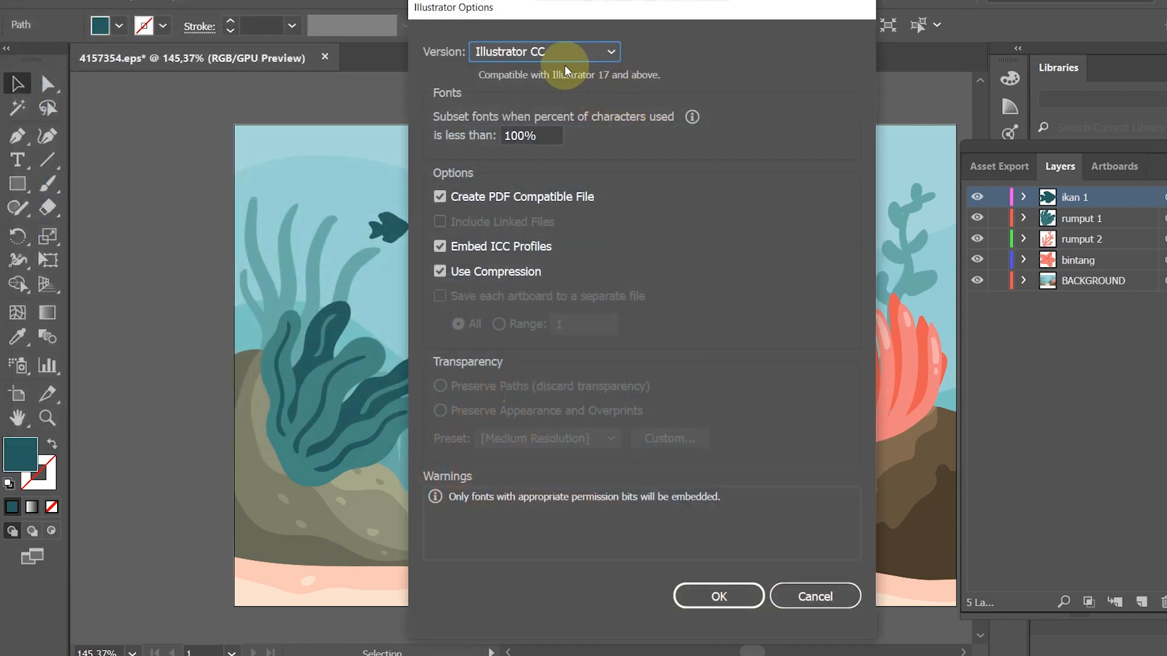
click(732, 601)
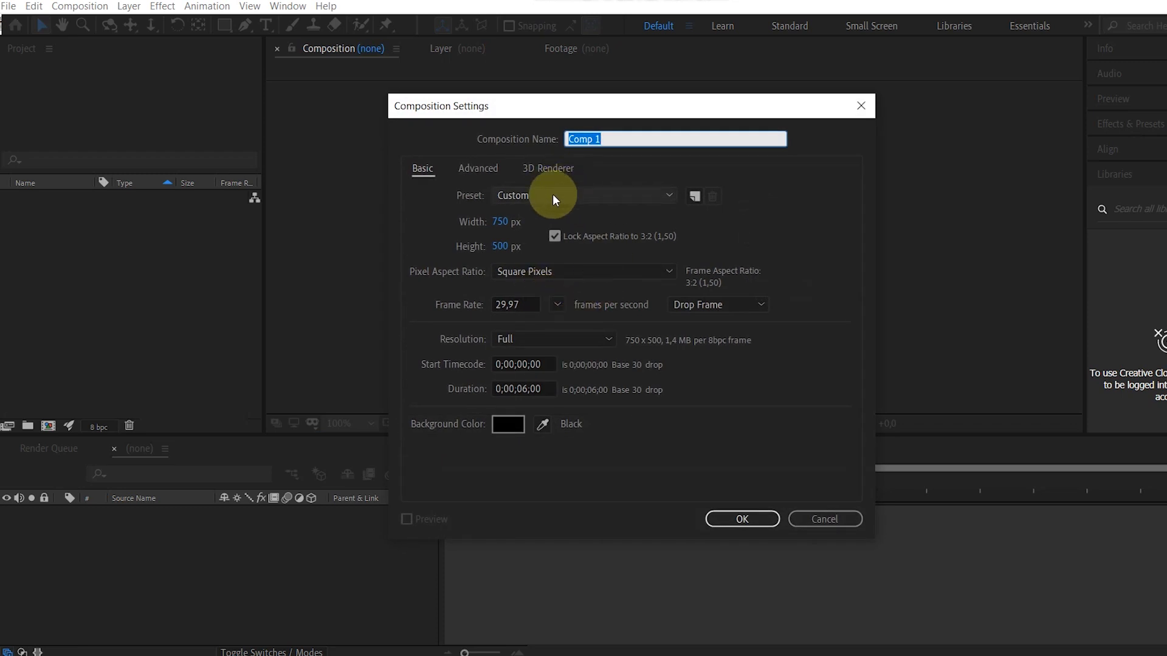
- Create a new composition named Comp 1 with the DVCPRO HD 1080 29.97 preset
click(540, 204)
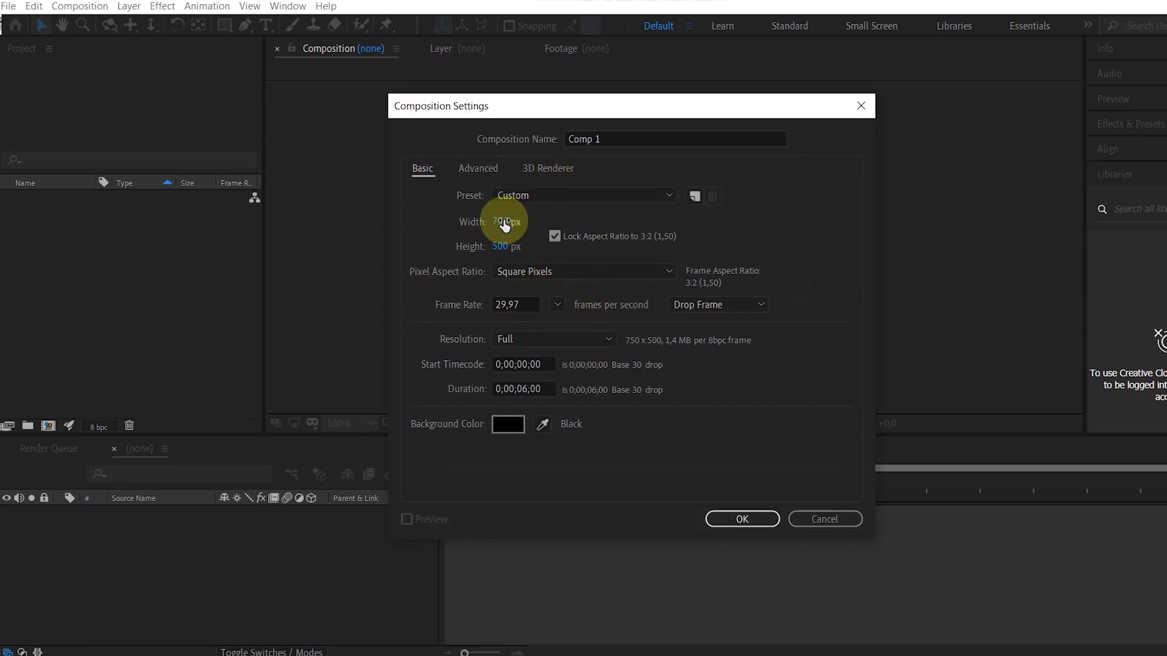
click(534, 201)
click(663, 467)
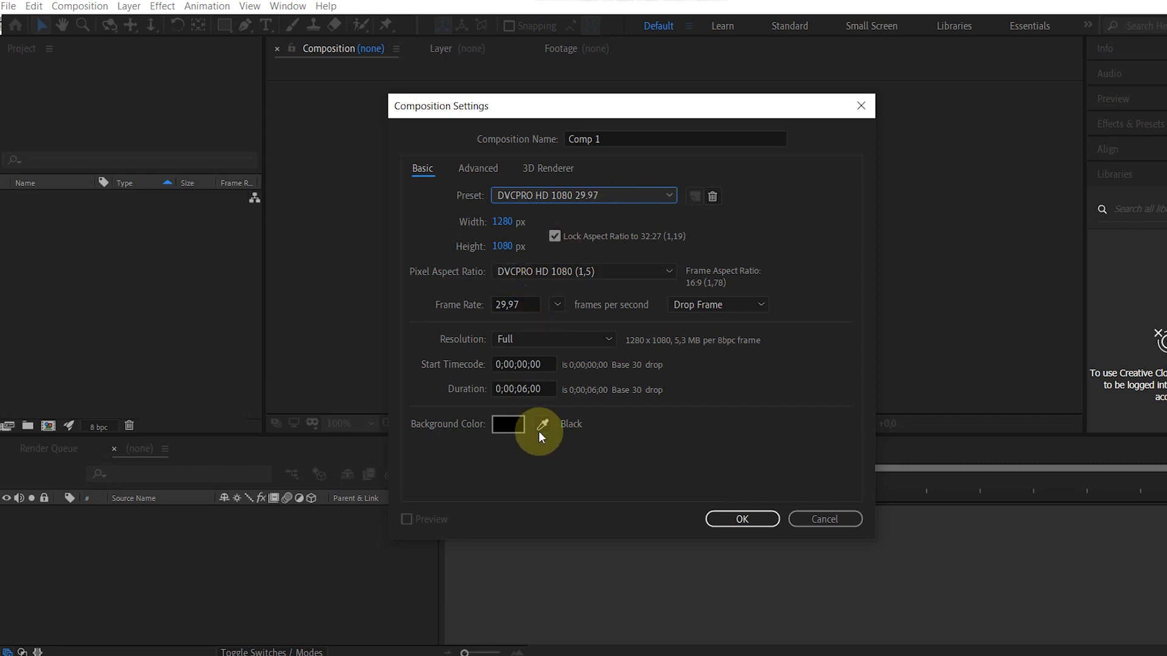
click(730, 518)
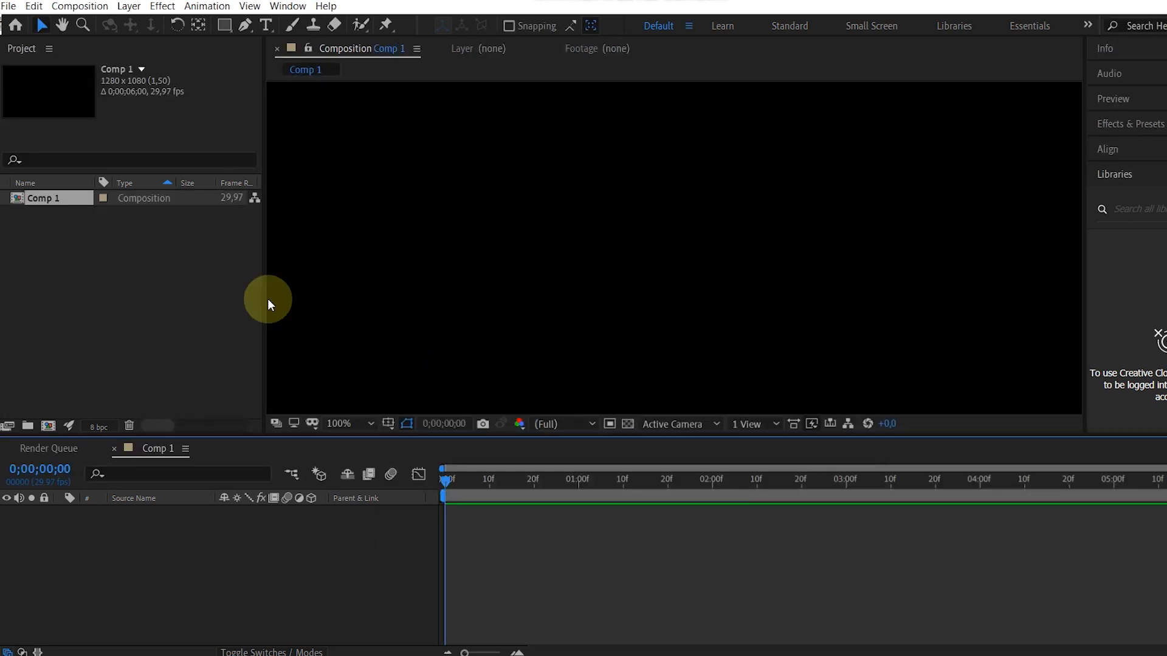
- Import the layered aqua Illustrator file as a Composition with footage dimensions set to Layer Size
right_click(170, 300)
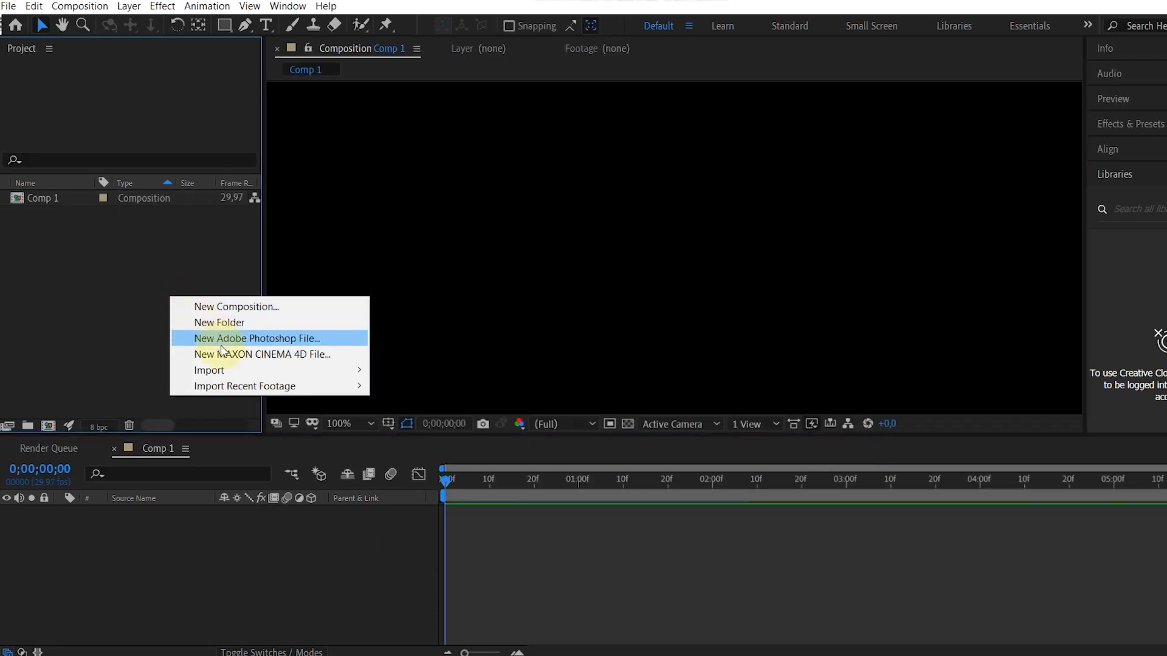
mouse_move(238, 373)
click(391, 371)
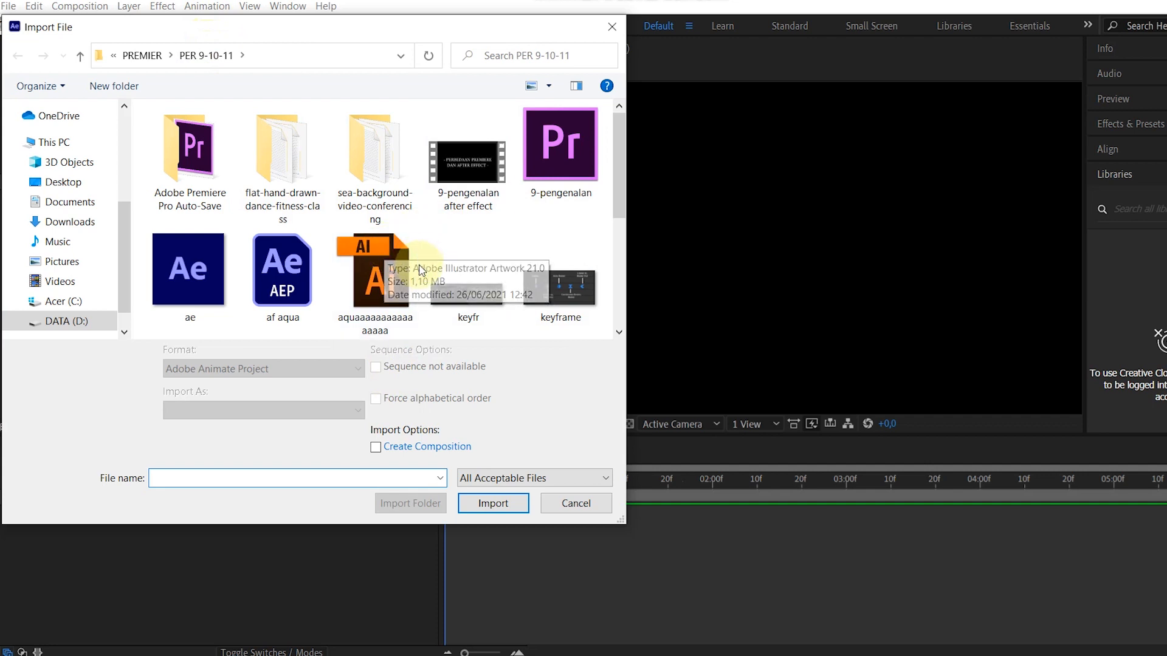
click(376, 287)
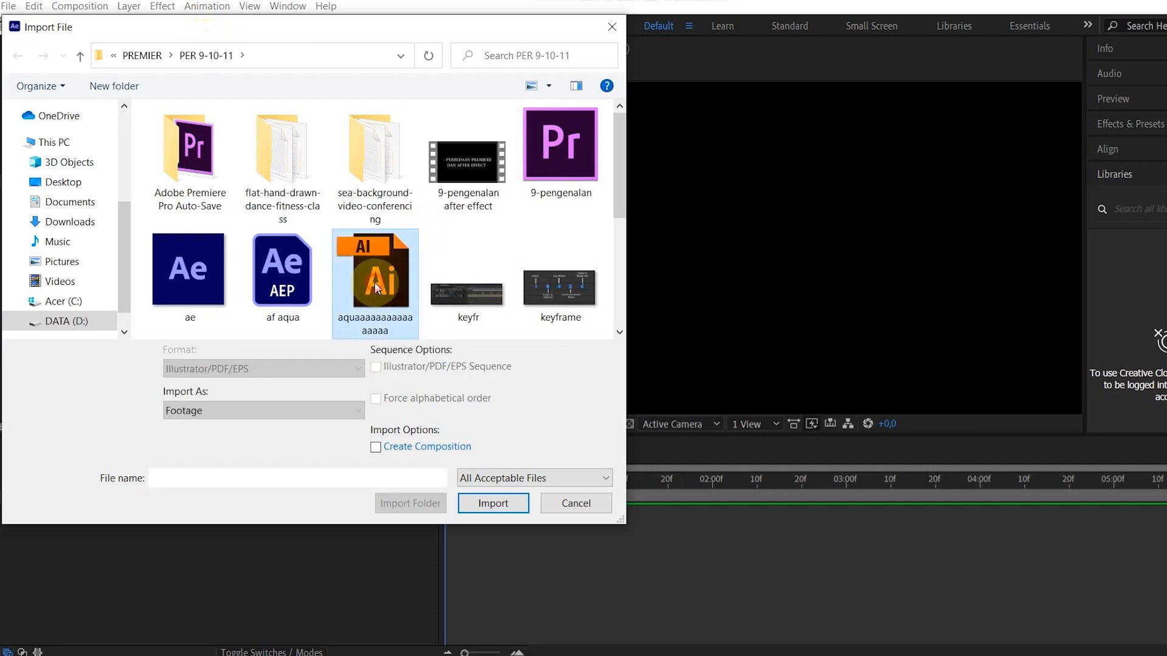
click(481, 506)
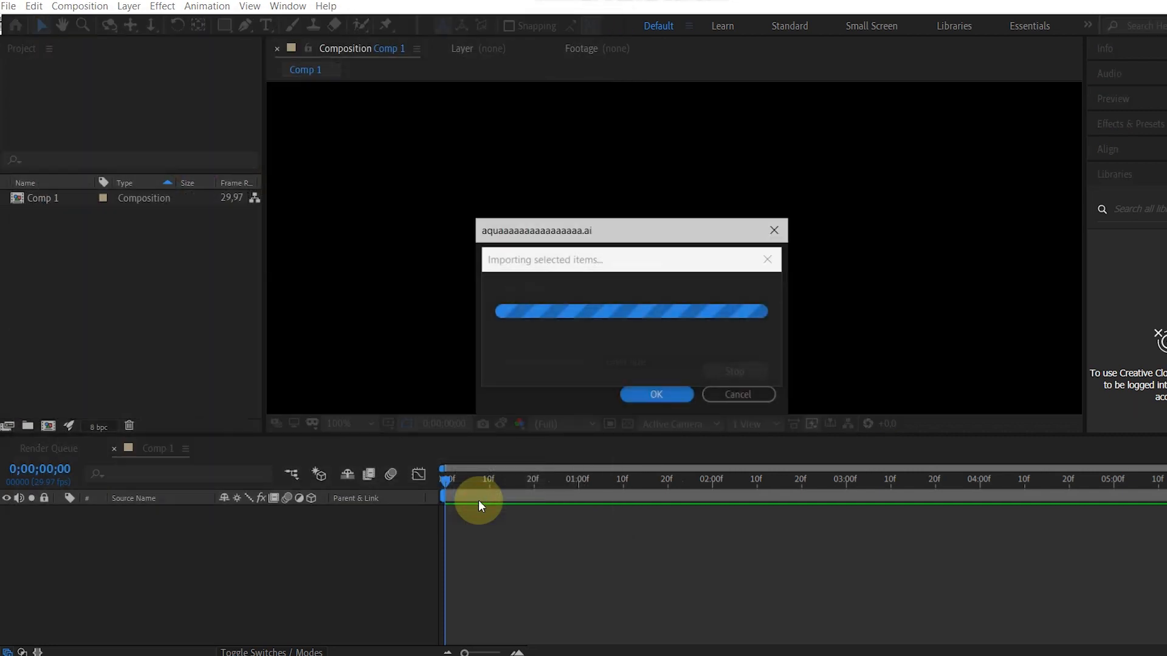
click(644, 263)
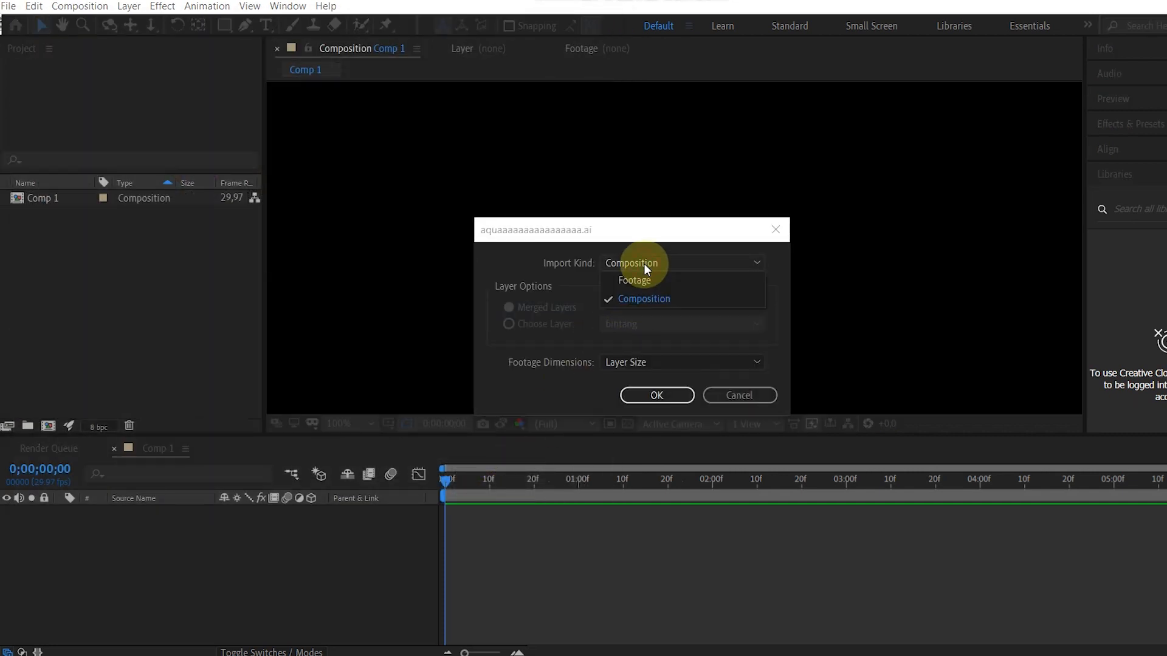
click(638, 300)
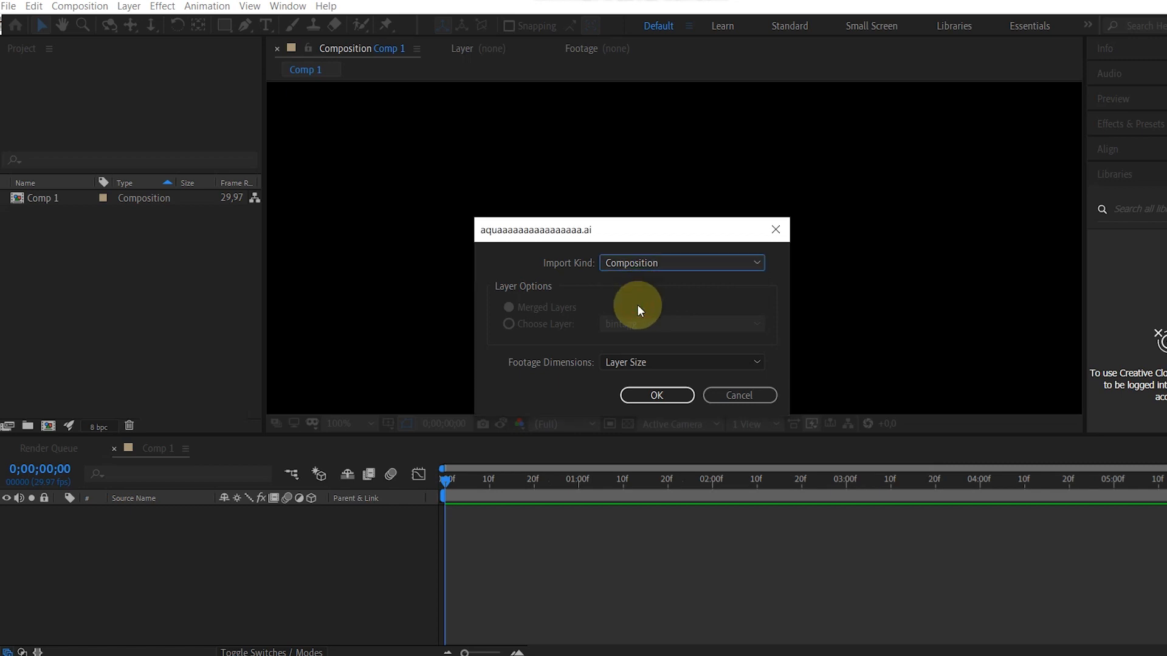
click(647, 396)
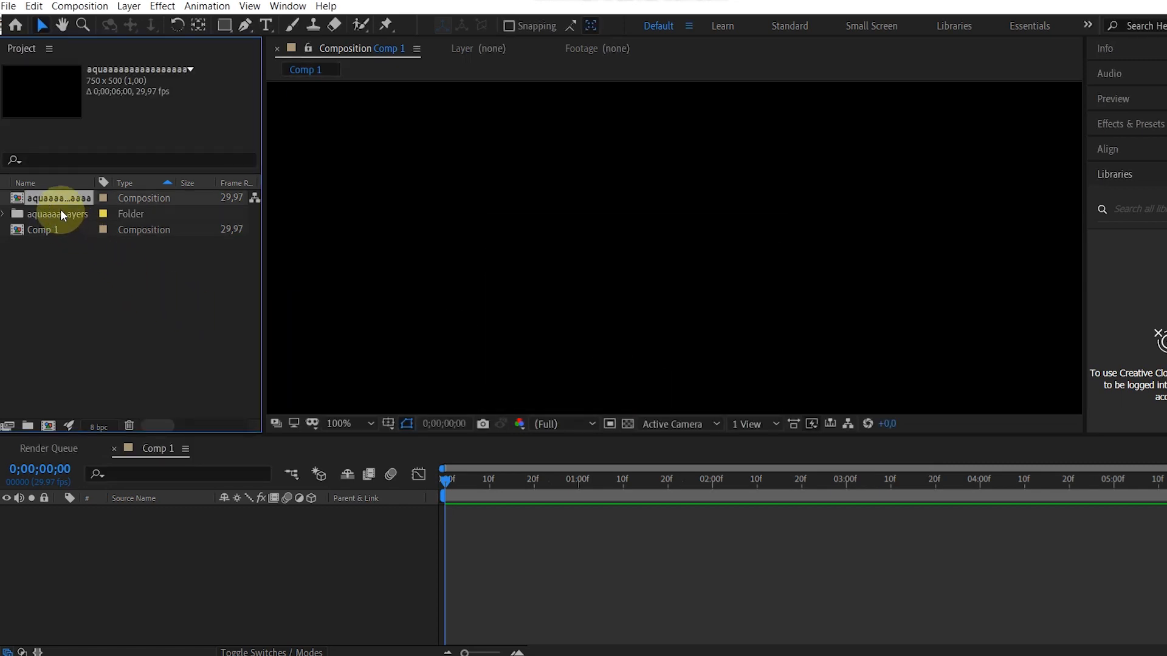
- Place the imported aqua composition in Comp 1, open it to show its layers, and enlarge the timeline area
drag(52, 205, 207, 529)
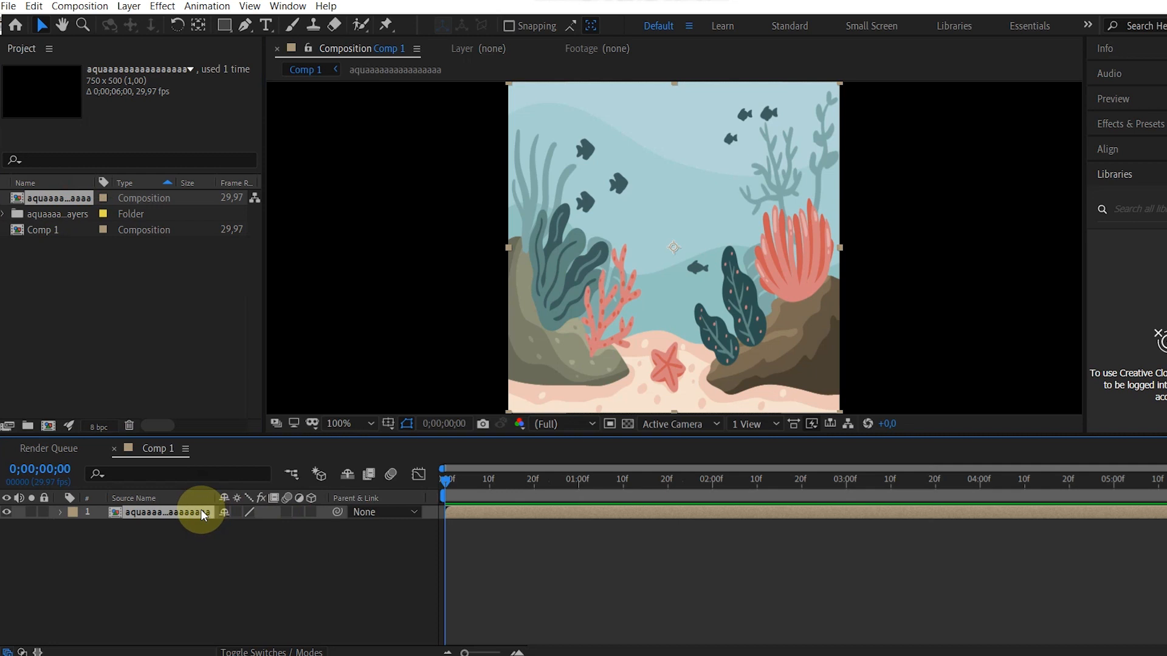
double_click(198, 509)
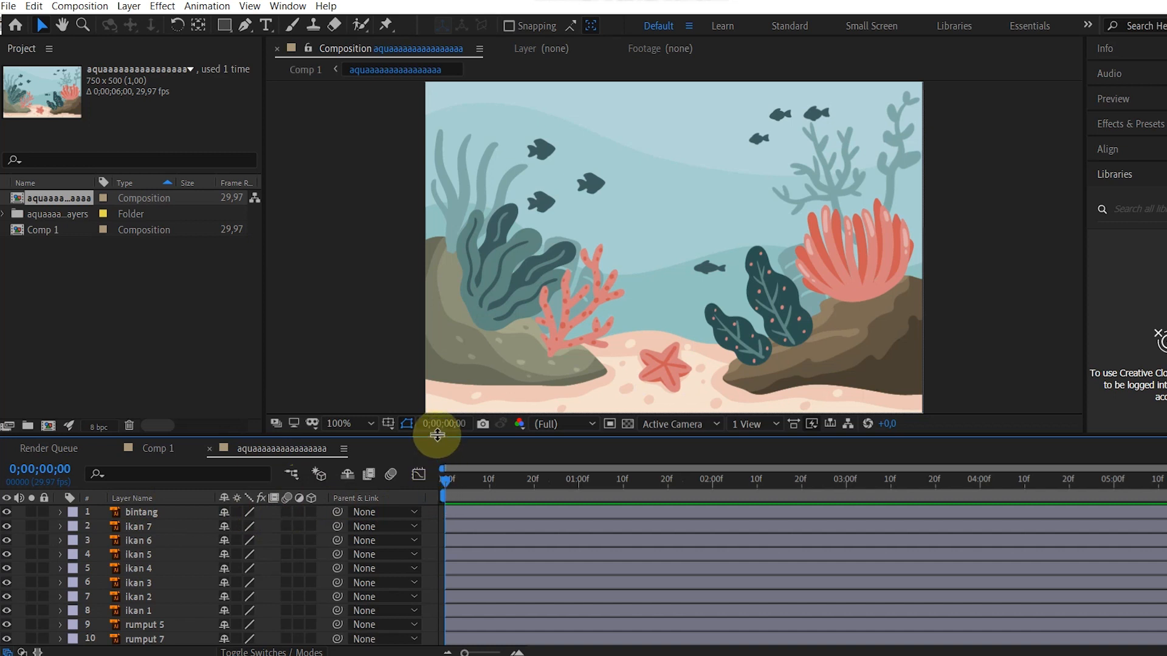
drag(437, 435, 435, 406)
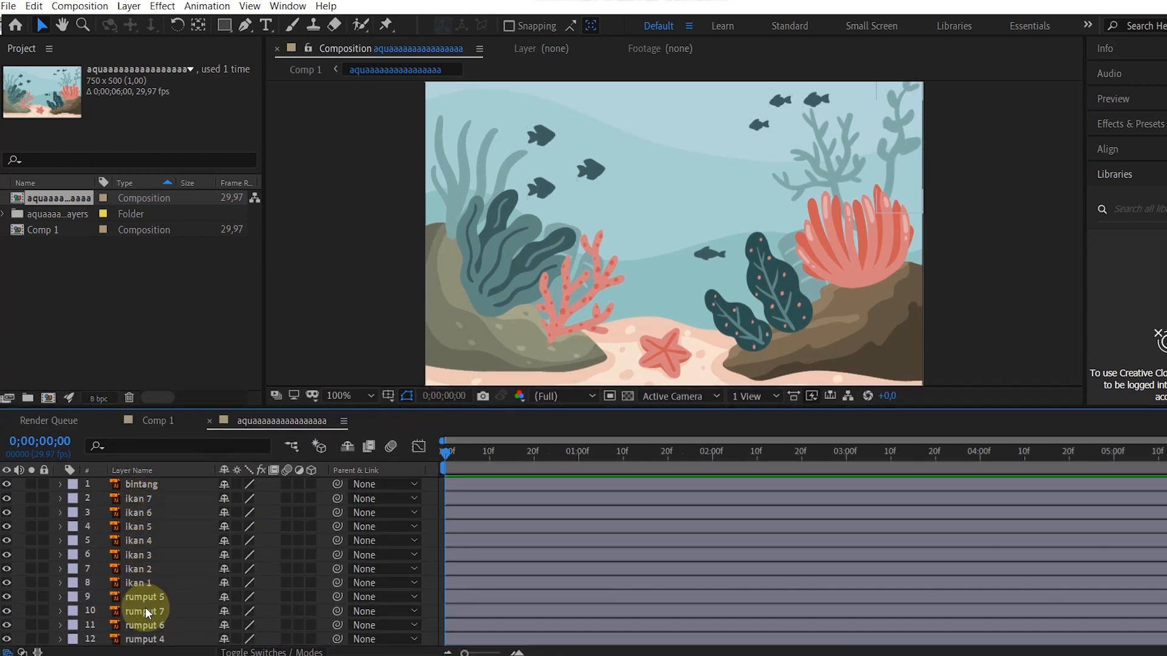
- Check which artwork each fish and seaweed layer contains by toggling layer visibility down to rumput 1
click(151, 626)
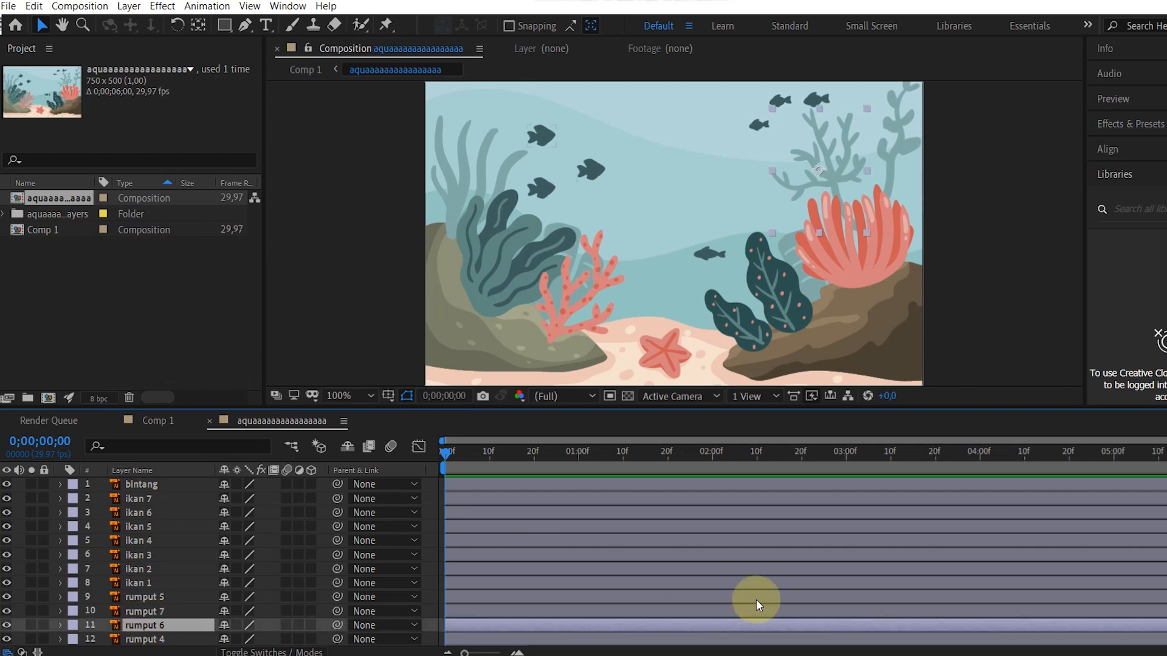
scroll(219, 562, down, 2)
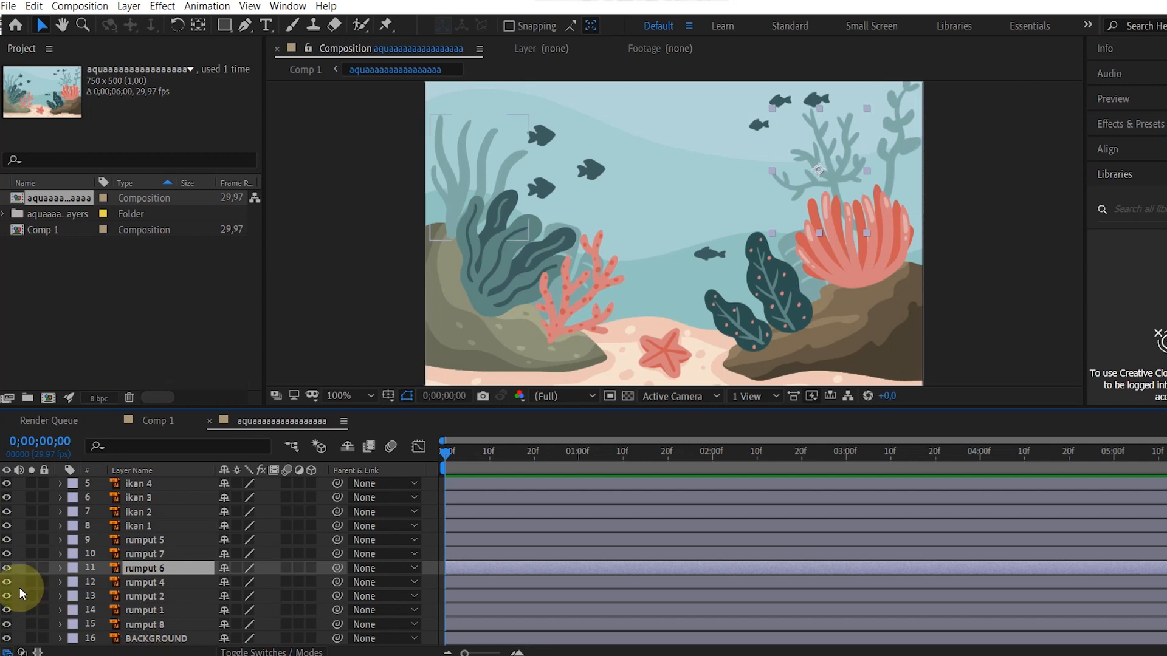
drag(6, 497, 6, 546)
drag(6, 591, 6, 489)
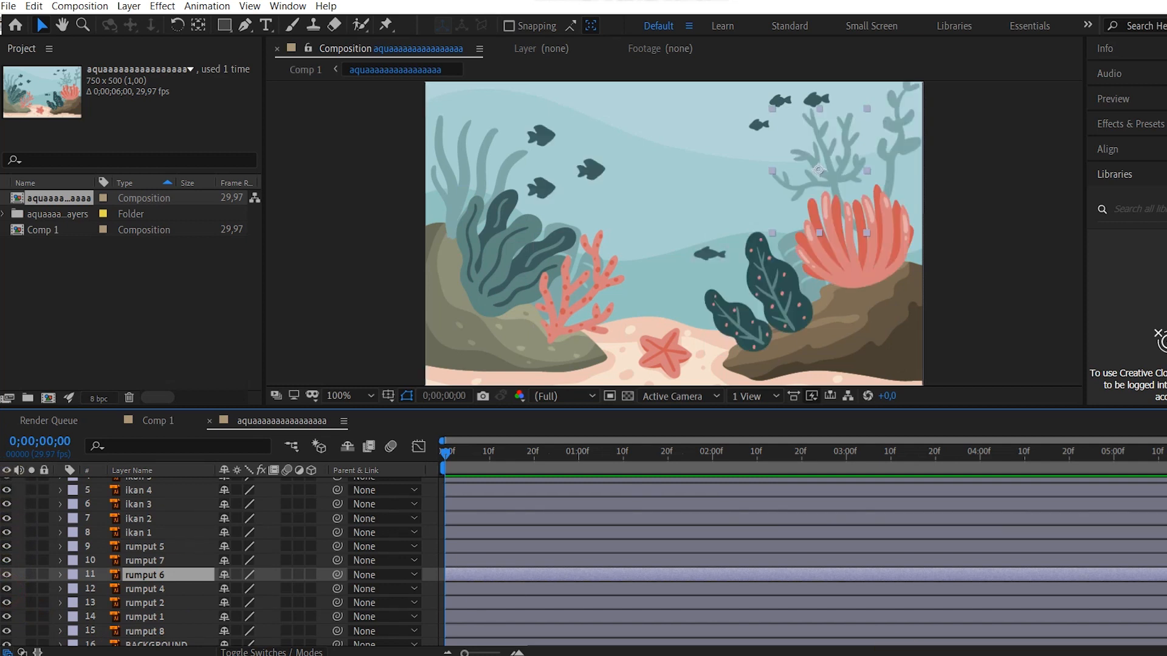
scroll(219, 562, down, 1)
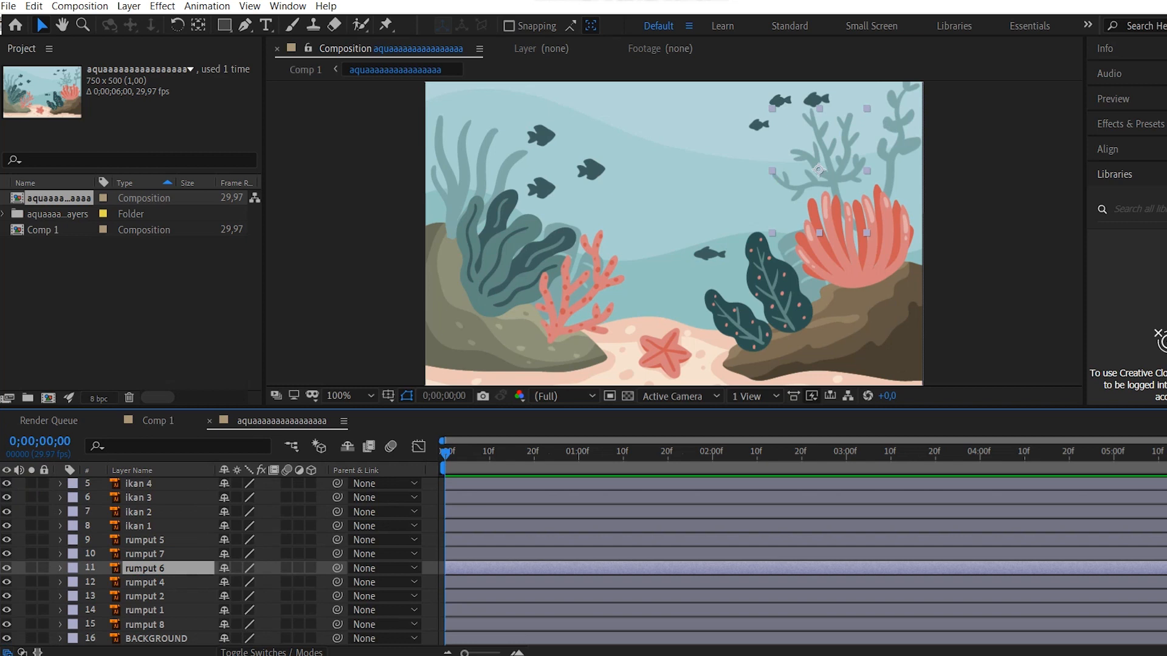
click(7, 610)
- Anchor rumput 1 at the seaweed's base and keyframe its Rotation to 0° at 0;00;00;00 and 24° at 0;00;01;10
key(r)
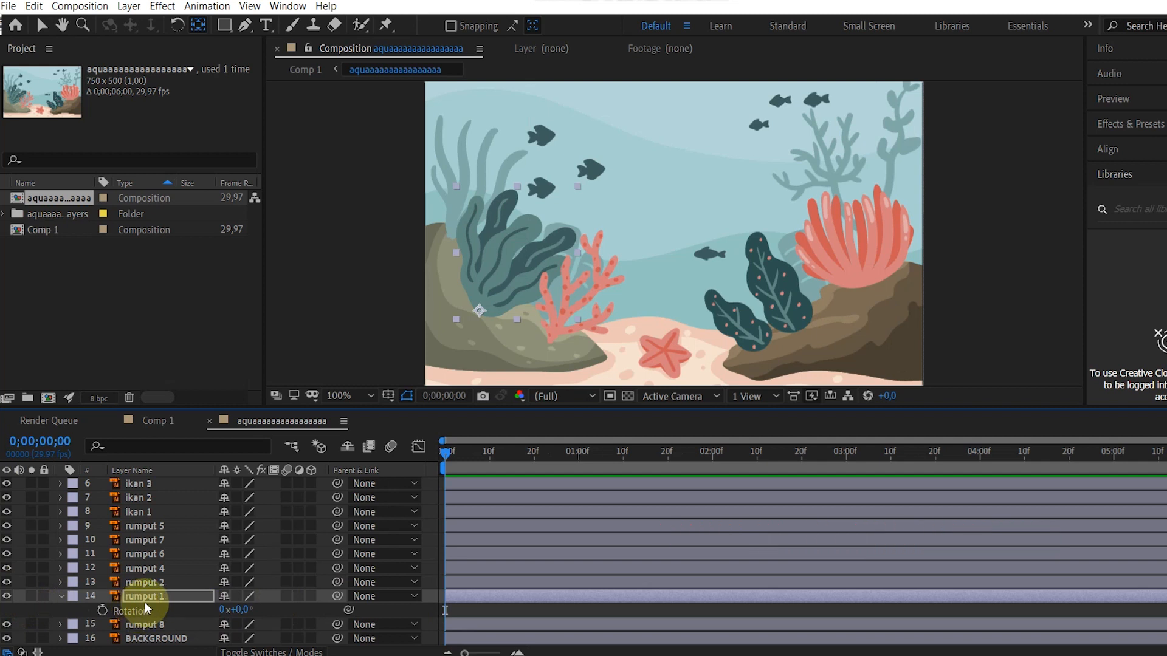
click(102, 610)
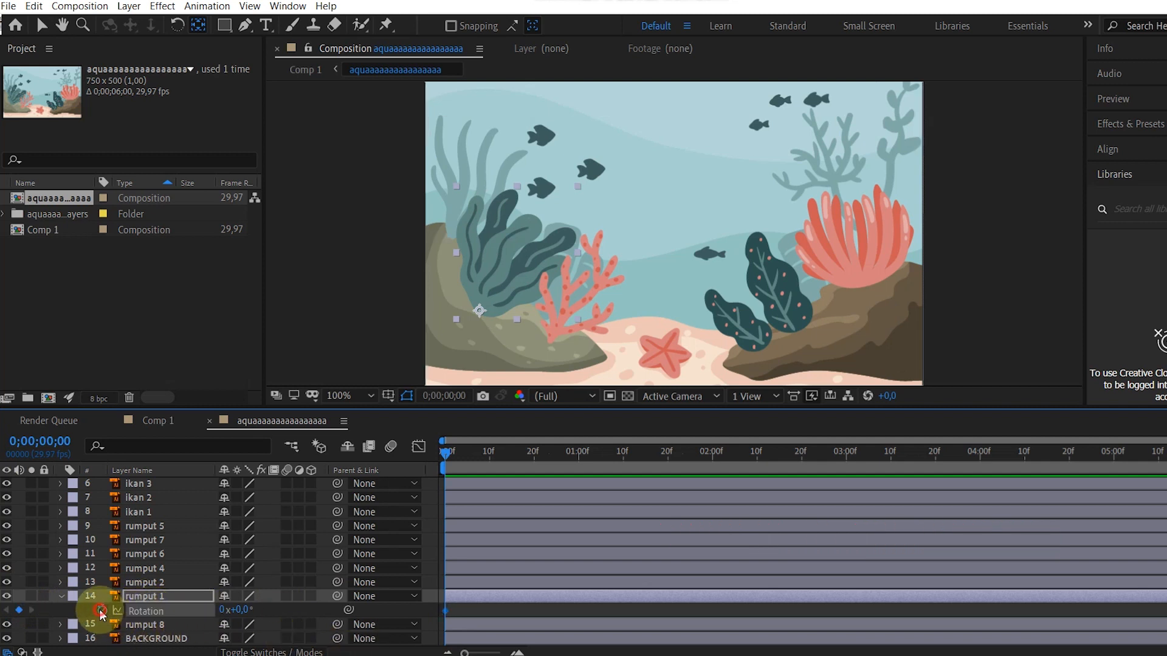
click(447, 454)
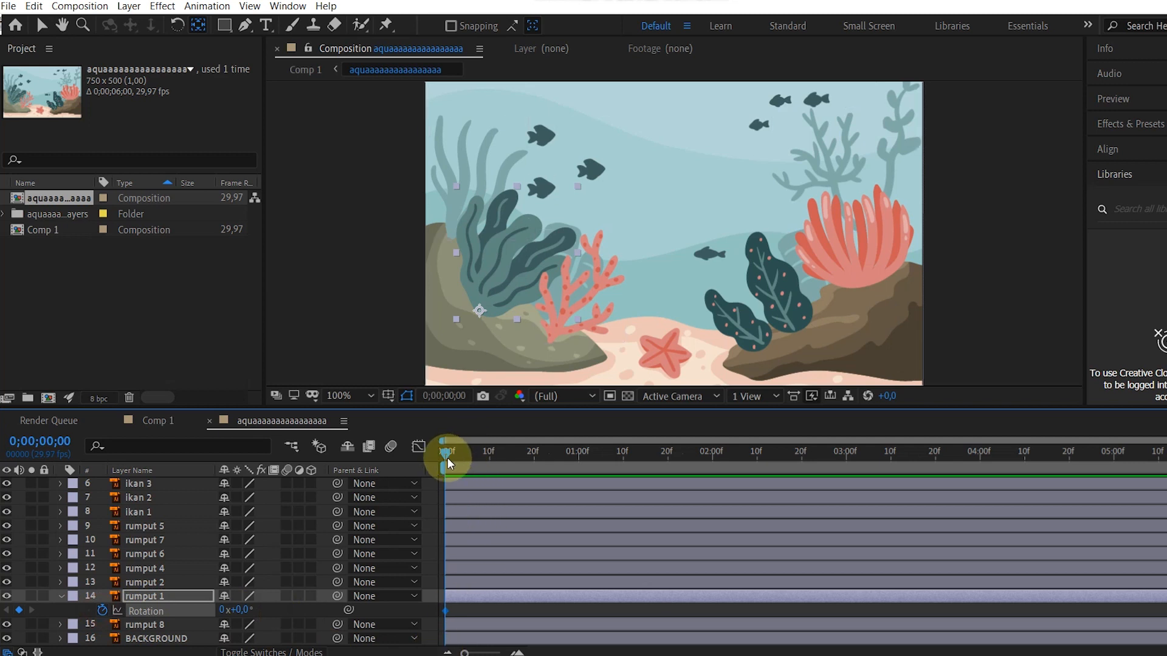
key(Page_Down)
drag(602, 487, 622, 489)
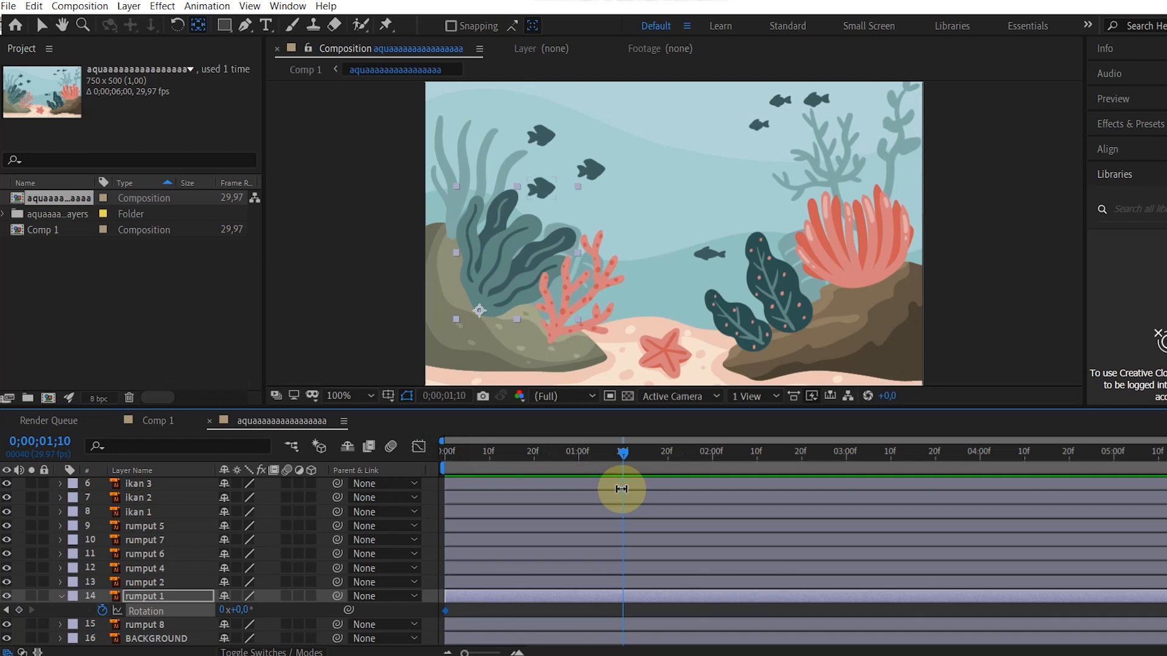
drag(241, 617, 261, 613)
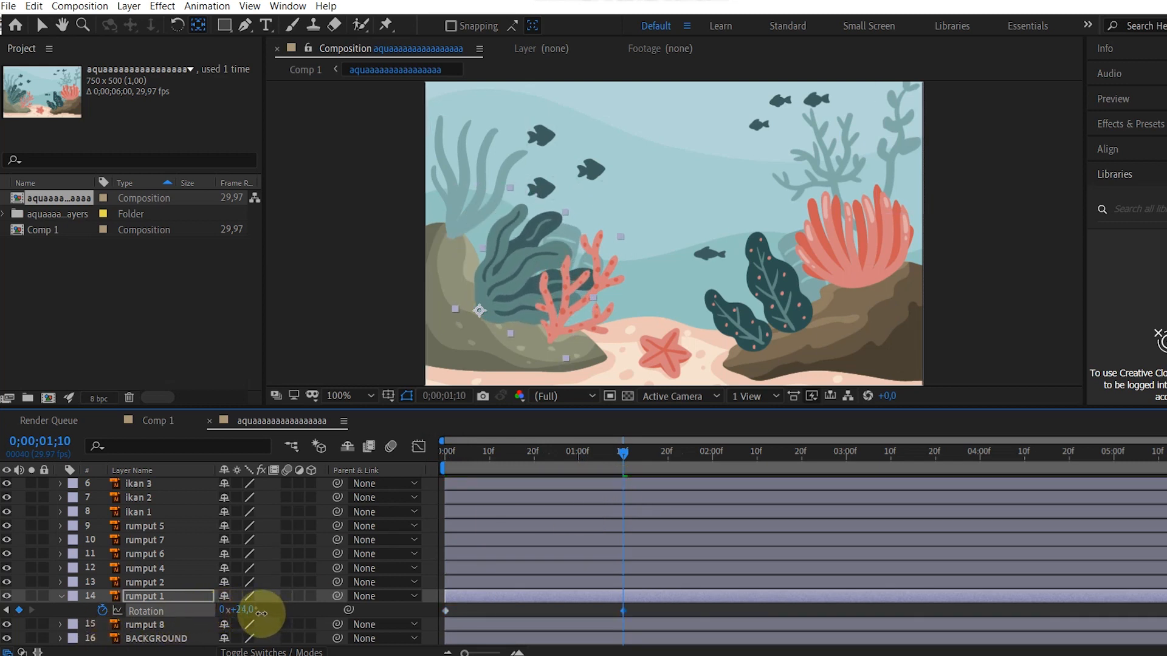
- Keyframe rumput 1's Rotation to -18° at 0;00;02;20, -6° at 0;00;04;00 and -22° at 0;00;05;21, and preview the sway from the start
drag(618, 453, 801, 490)
drag(255, 610, 209, 608)
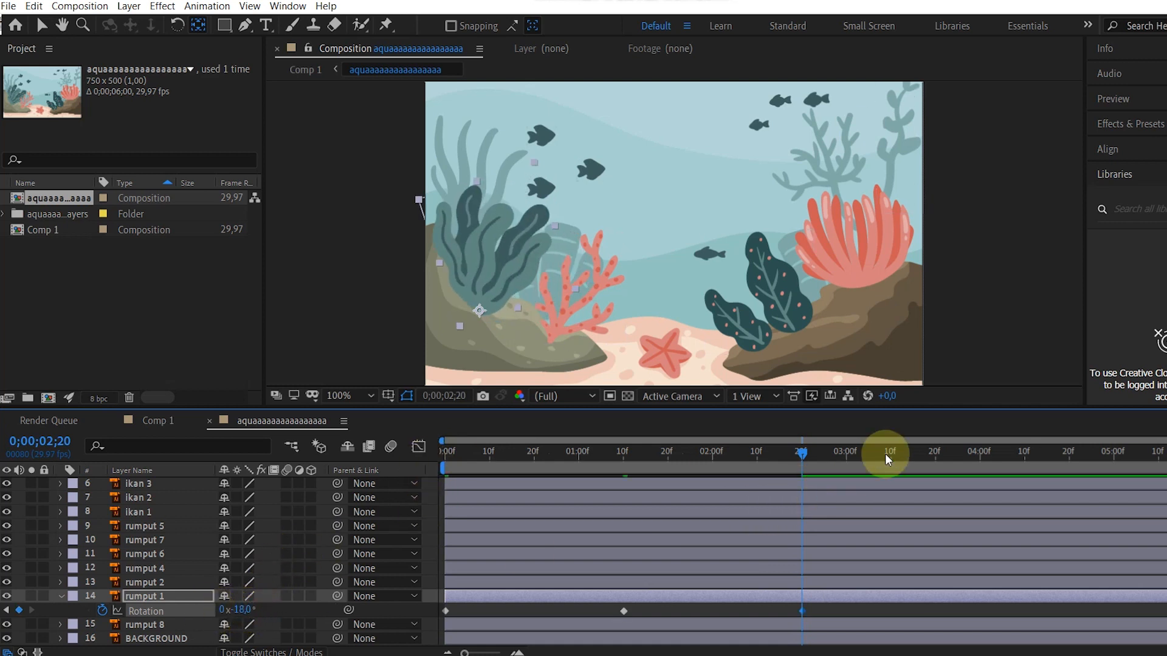
key(space)
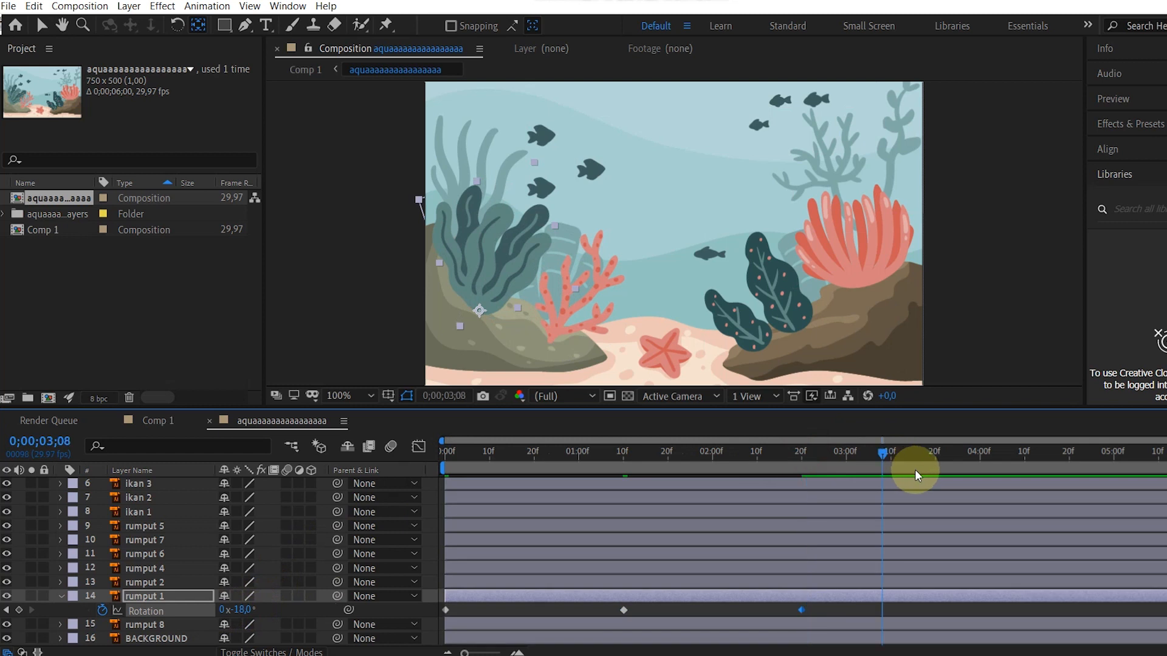
drag(243, 612, 251, 610)
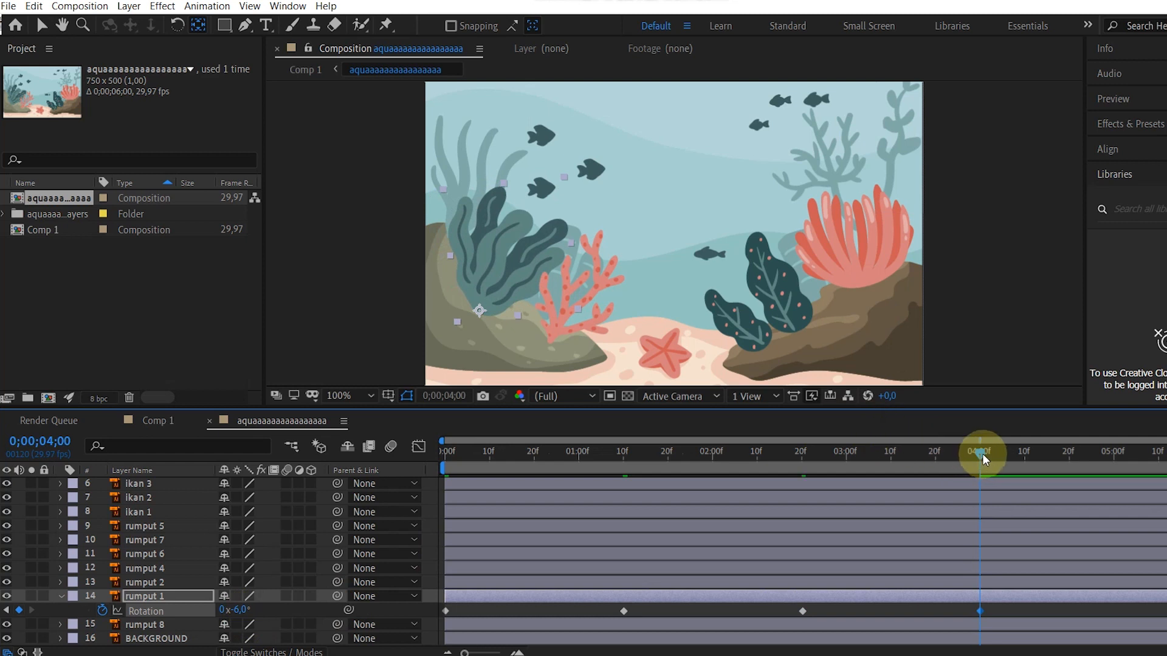
drag(982, 454, 1166, 456)
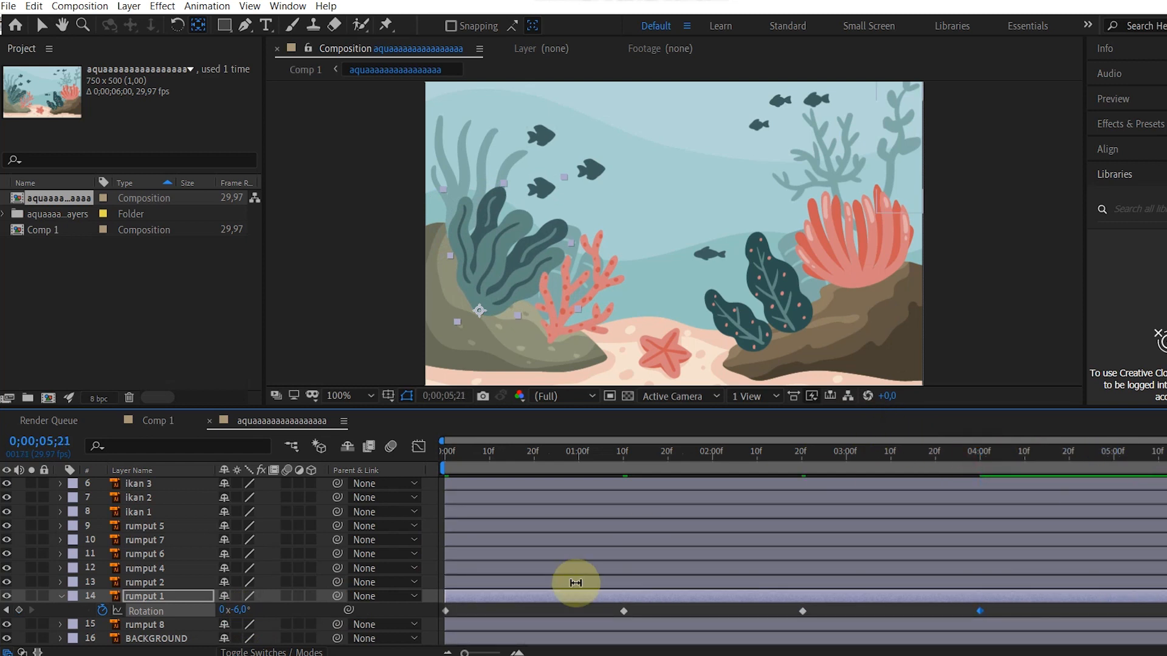
drag(243, 611, 227, 611)
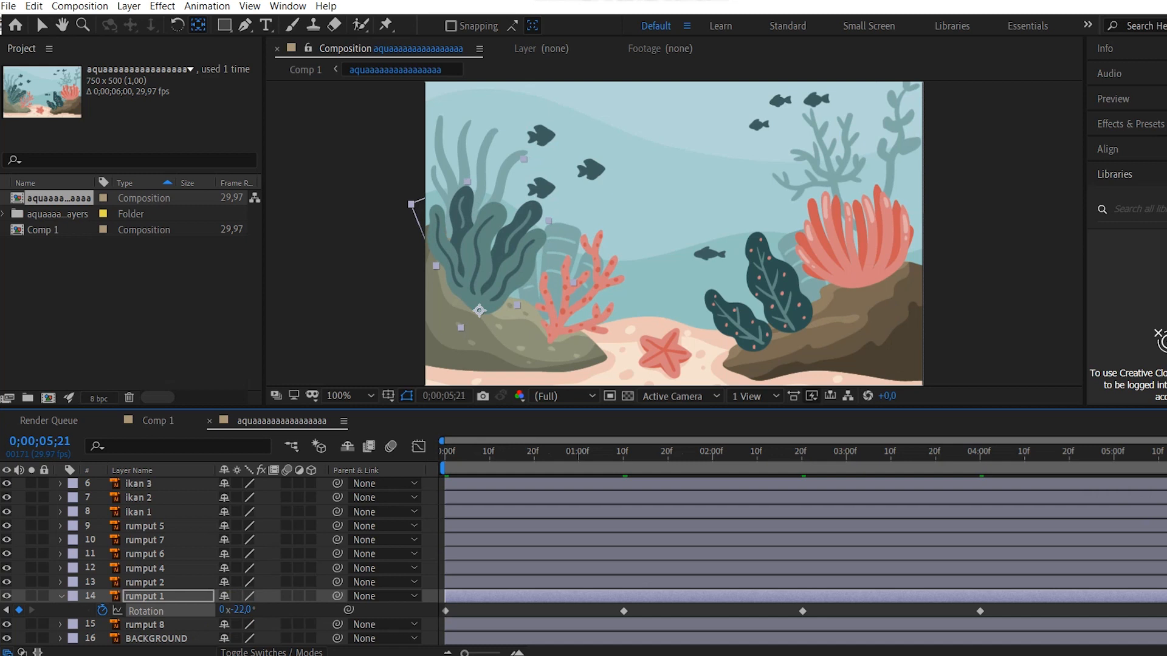
drag(1166, 454, 421, 478)
key(space)
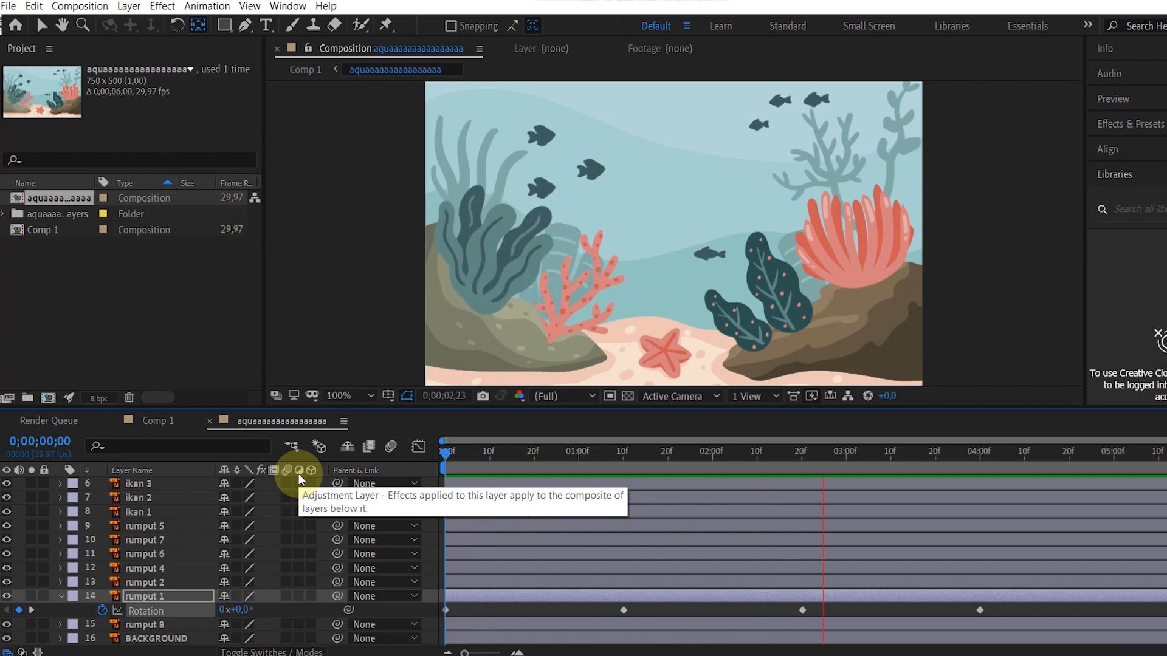
key(space)
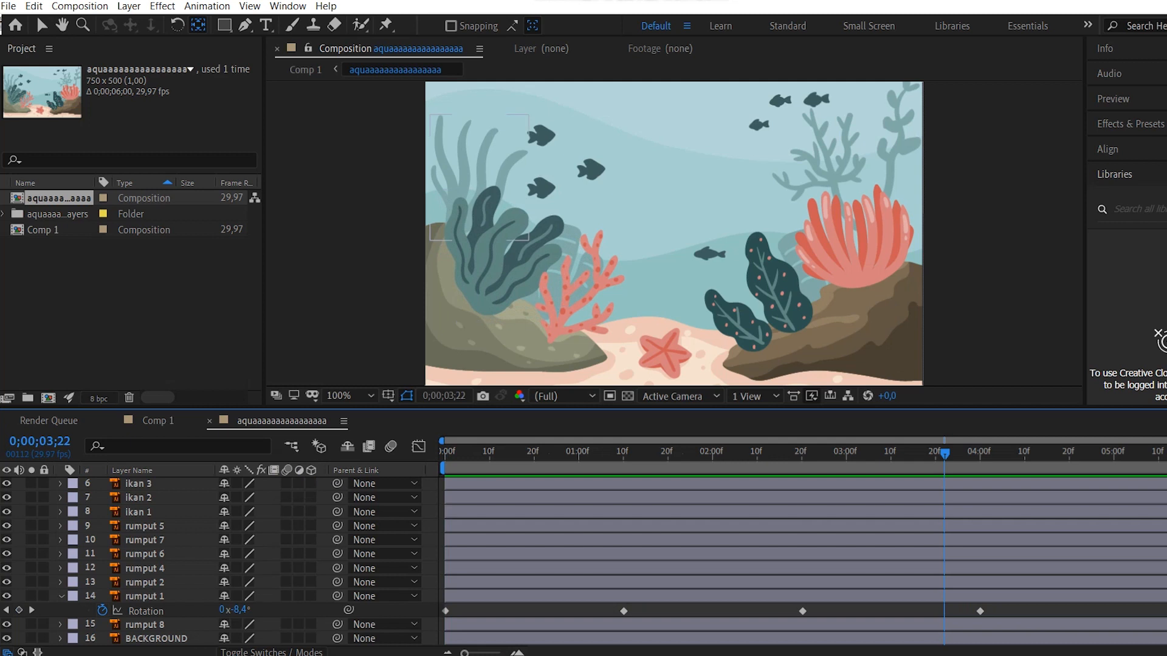
- Apply Easy Ease to rumput 1's Rotation keyframes from 0;00;00;00 to 0;00;04;00 and preview the smoothed motion
click(980, 611)
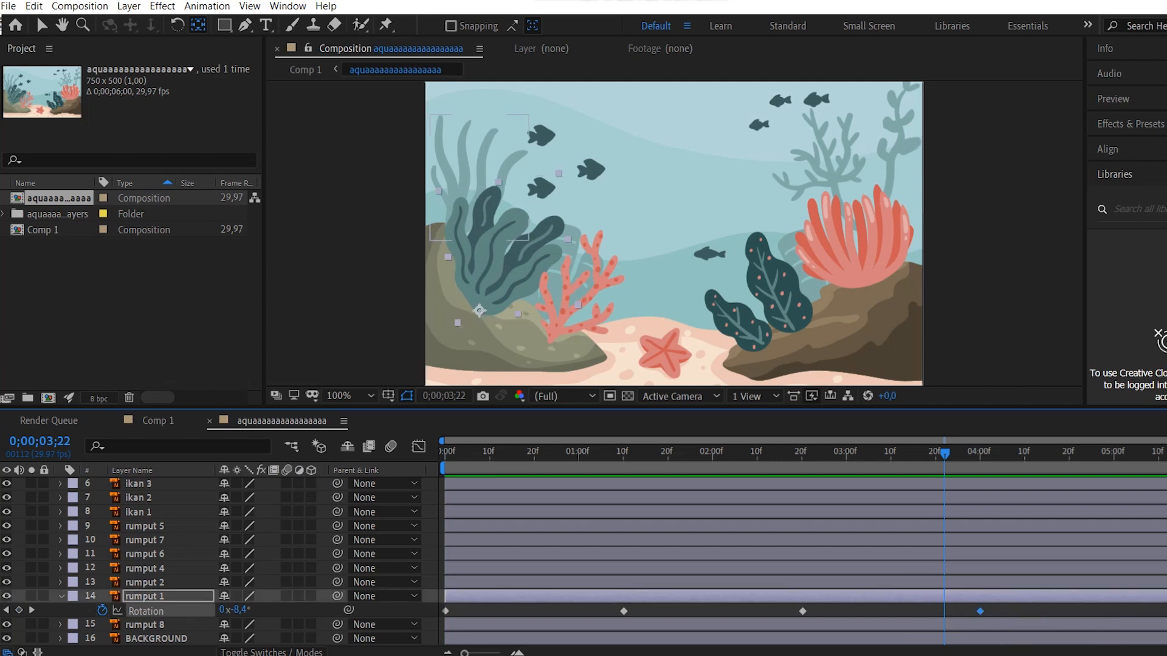
key(F2)
drag(985, 614, 443, 602)
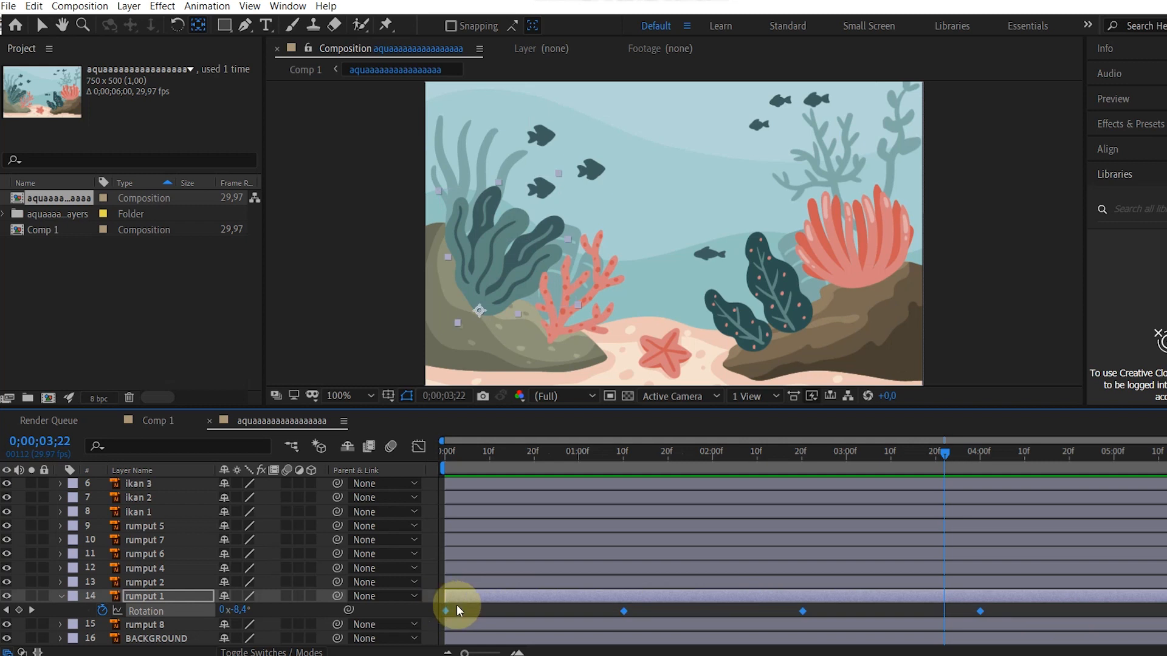
right_click(620, 611)
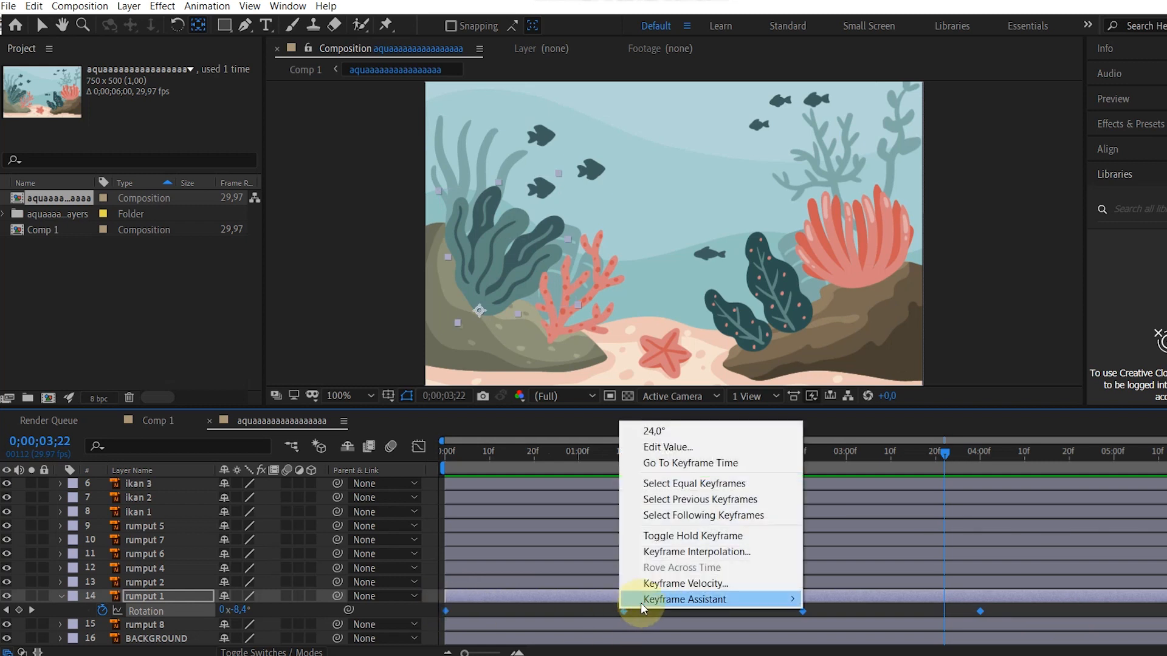
mouse_move(705, 599)
click(846, 504)
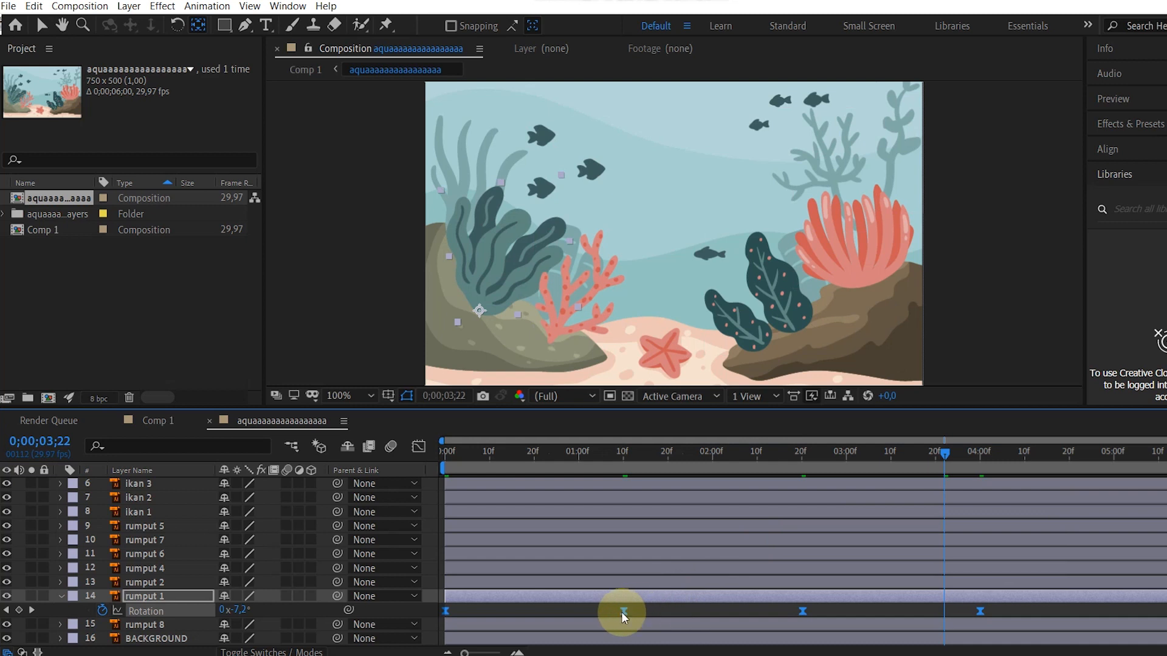
key(space)
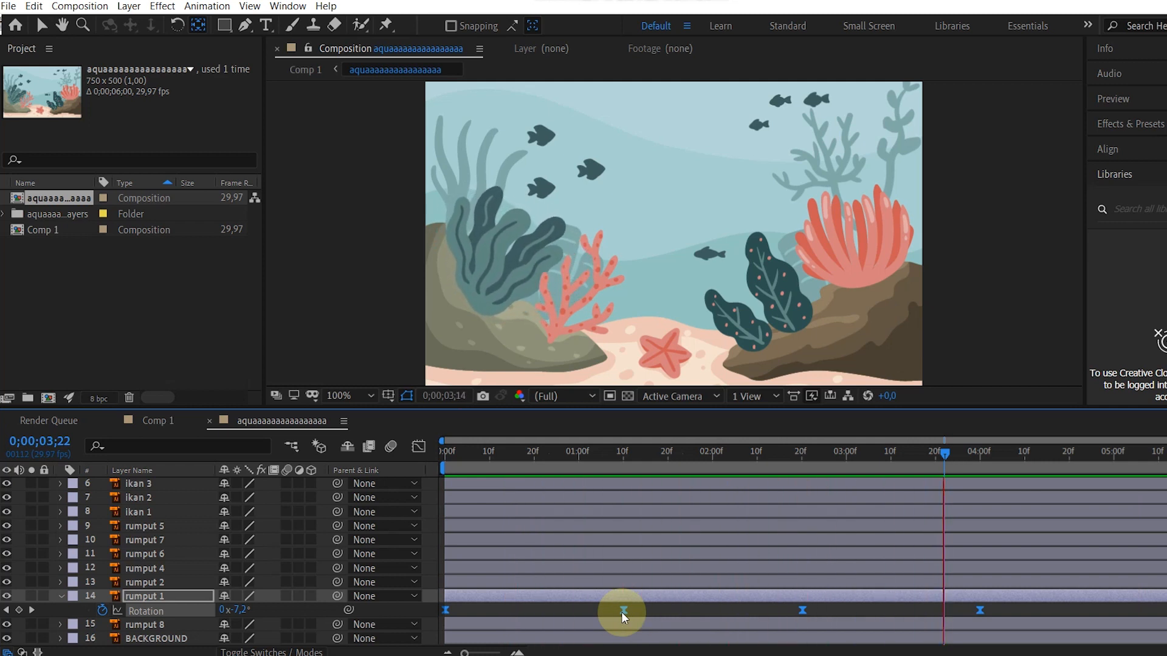
key(space)
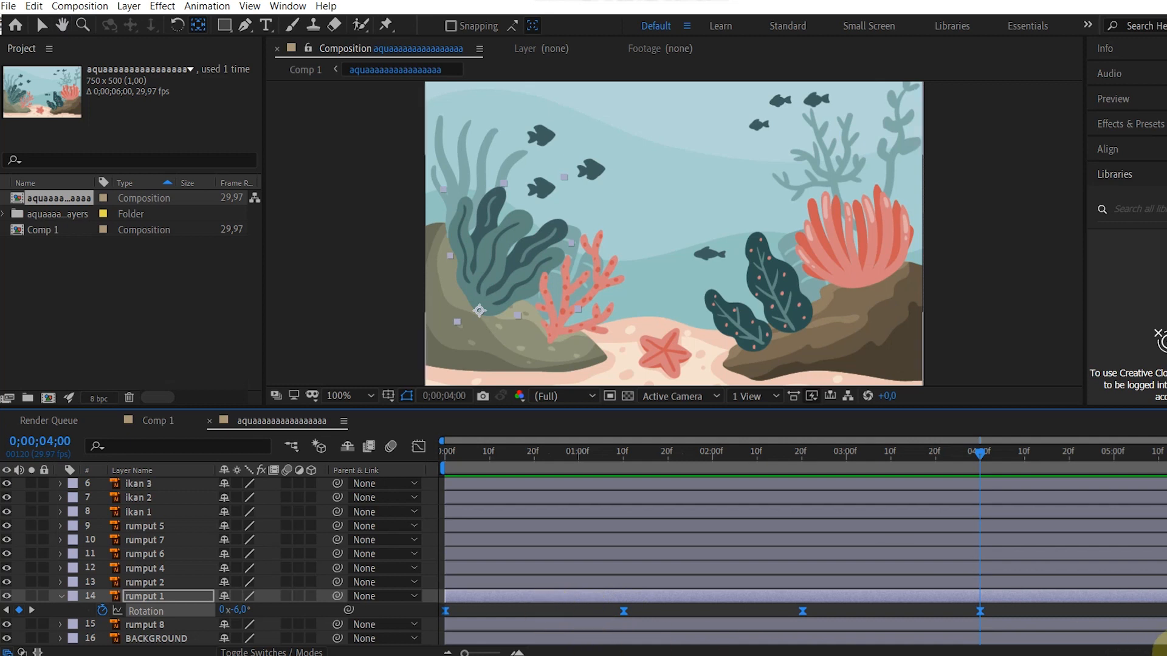
- Adjust rumput 1's Rotation curve in the Graph Editor, moving the first peak keyframe to 0;00;01;11 at about 26.17°
drag(782, 604, 437, 606)
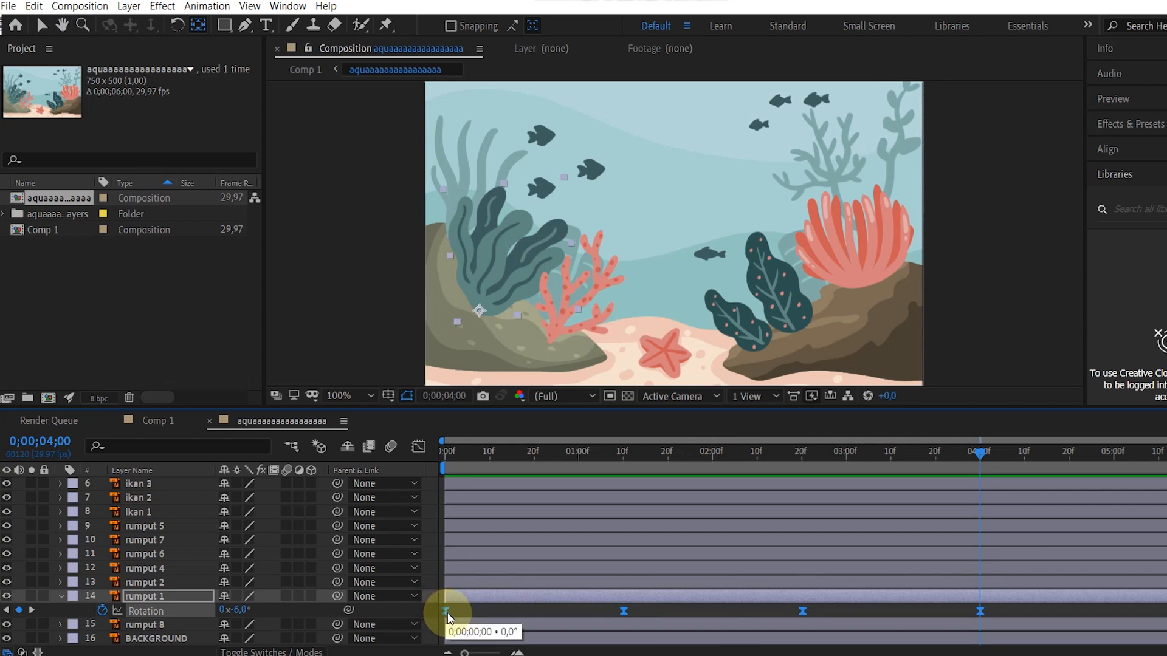
click(418, 447)
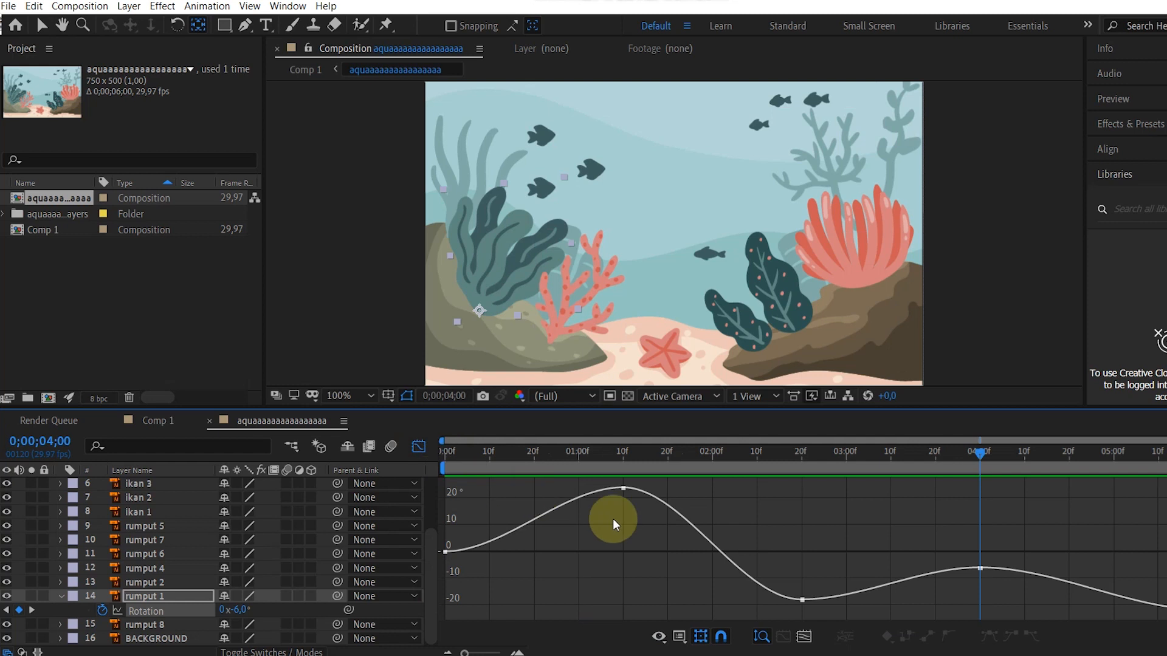
mouse_move(620, 491)
mouse_down()
mouse_move(629, 505)
mouse_move(628, 488)
mouse_up()
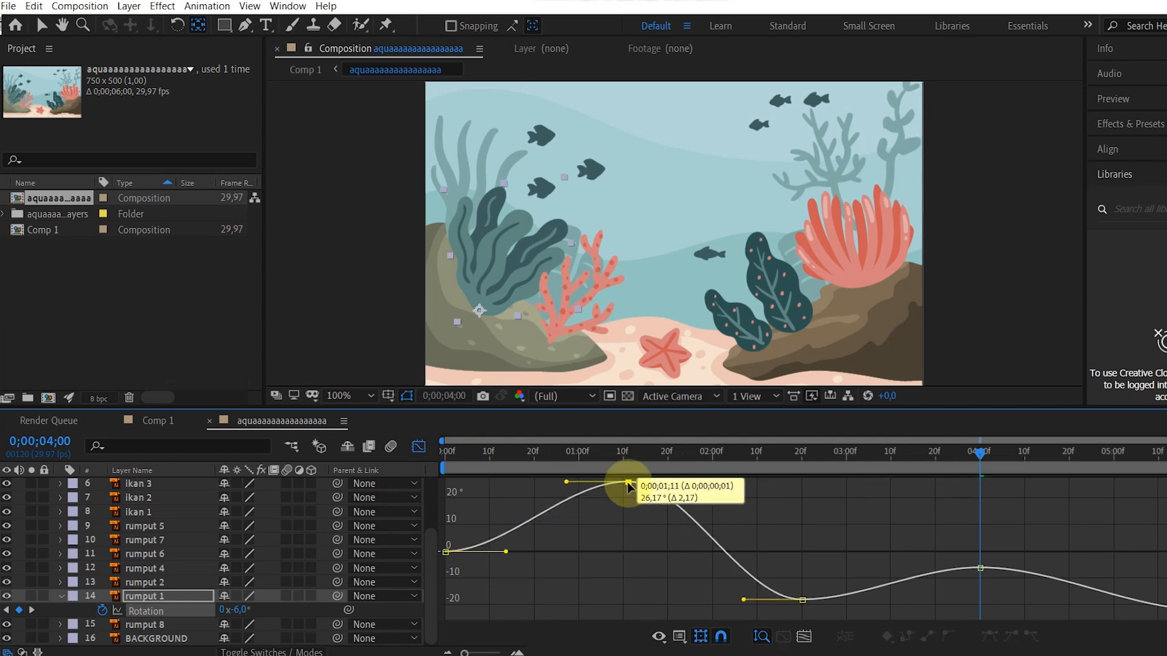
click(444, 552)
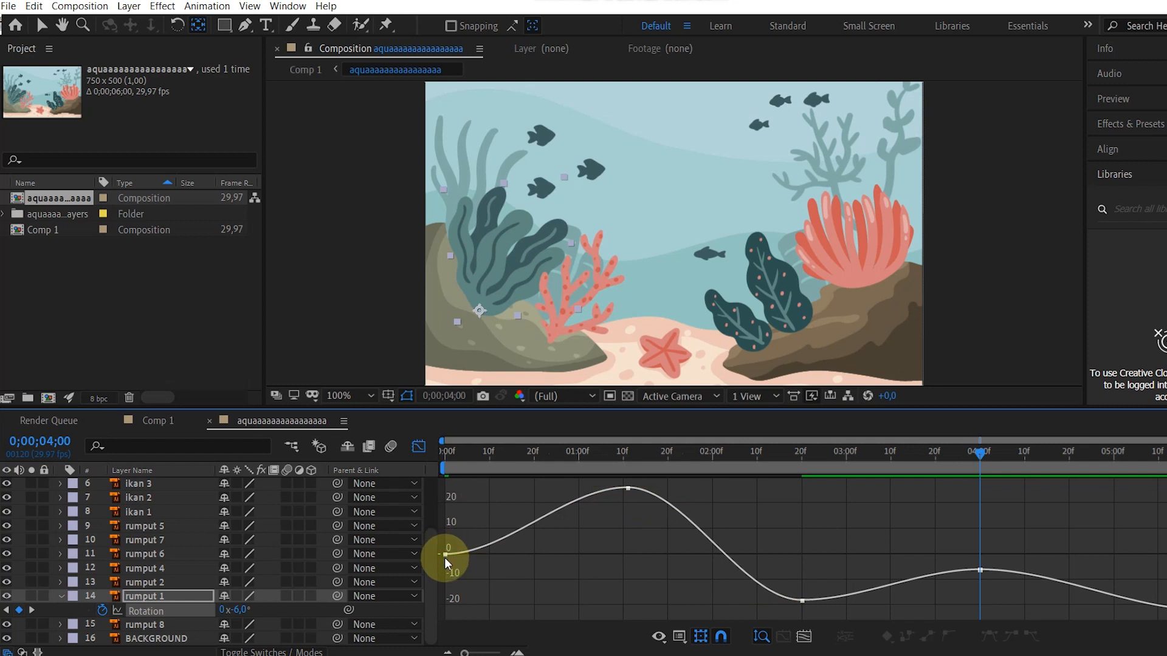
click(445, 557)
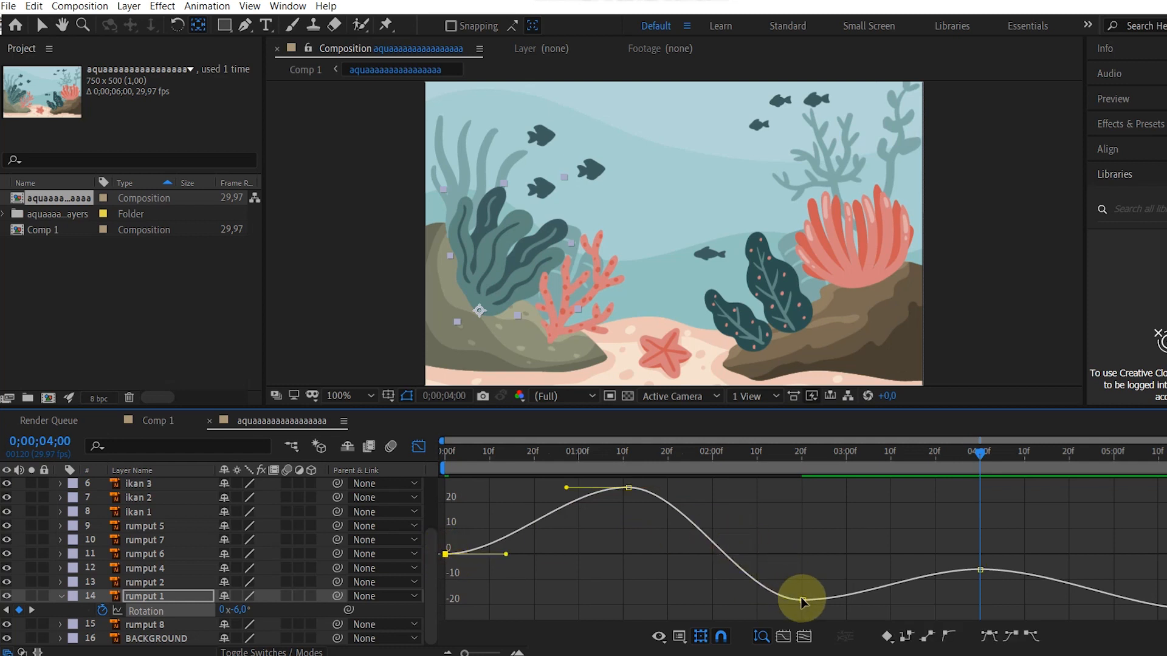
- Collapse the properties of rumput 7, rumput 6 and rumput 4, and expand rumput 2 to show its Transform keyframes
click(55, 514)
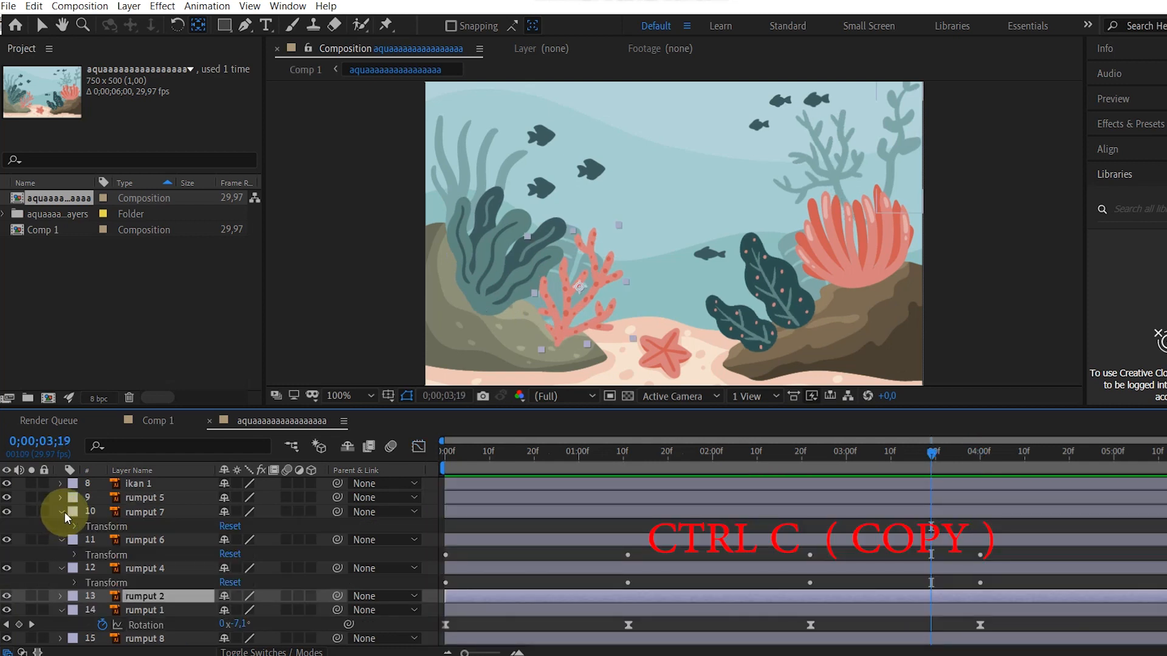
click(63, 513)
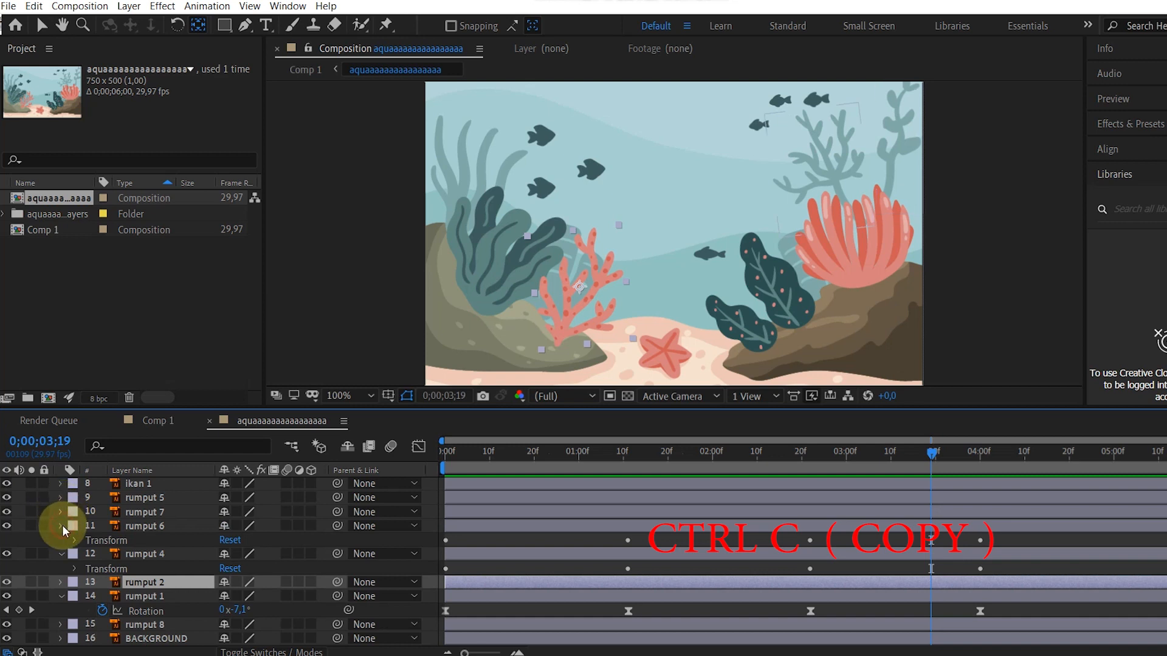
click(62, 525)
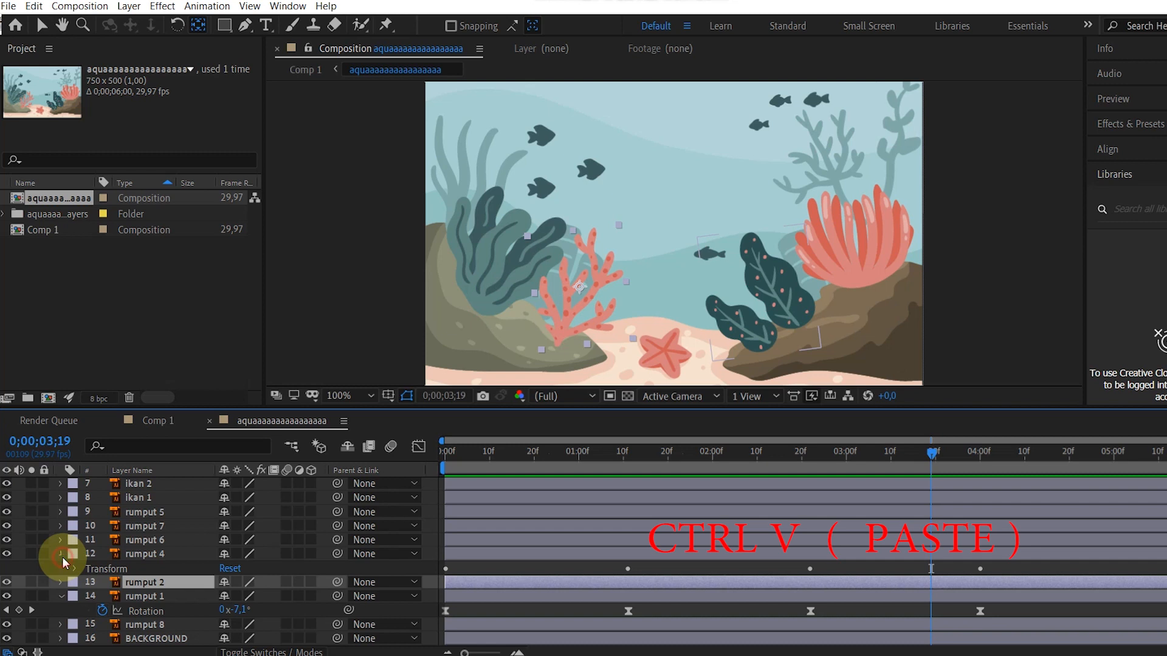
click(63, 555)
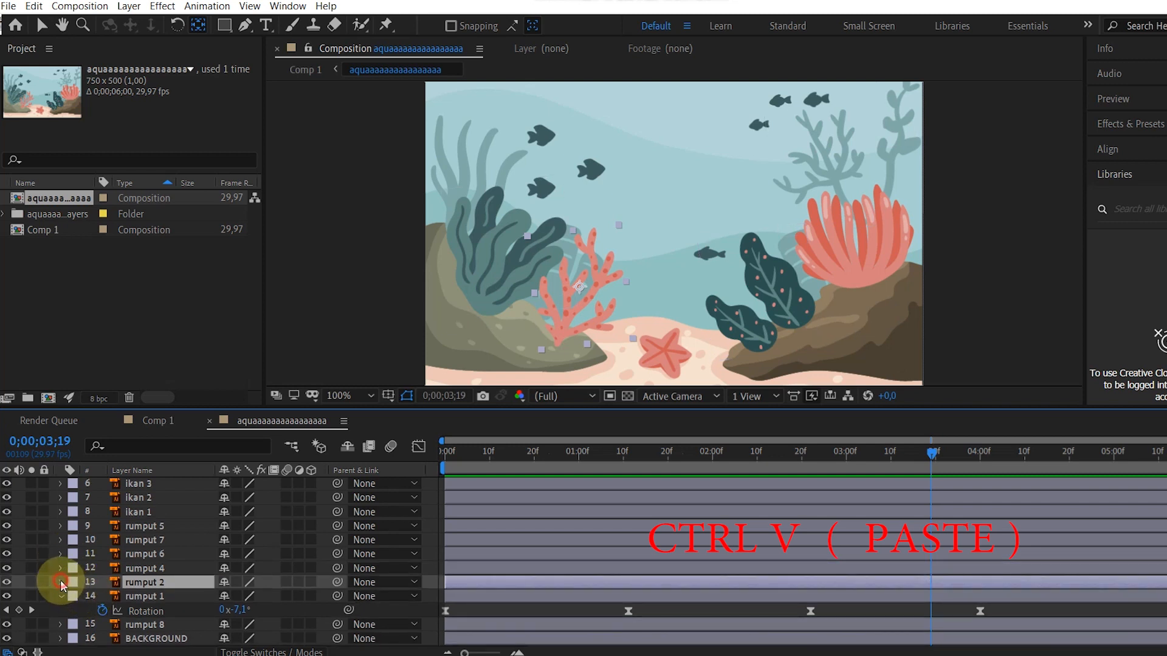
click(62, 582)
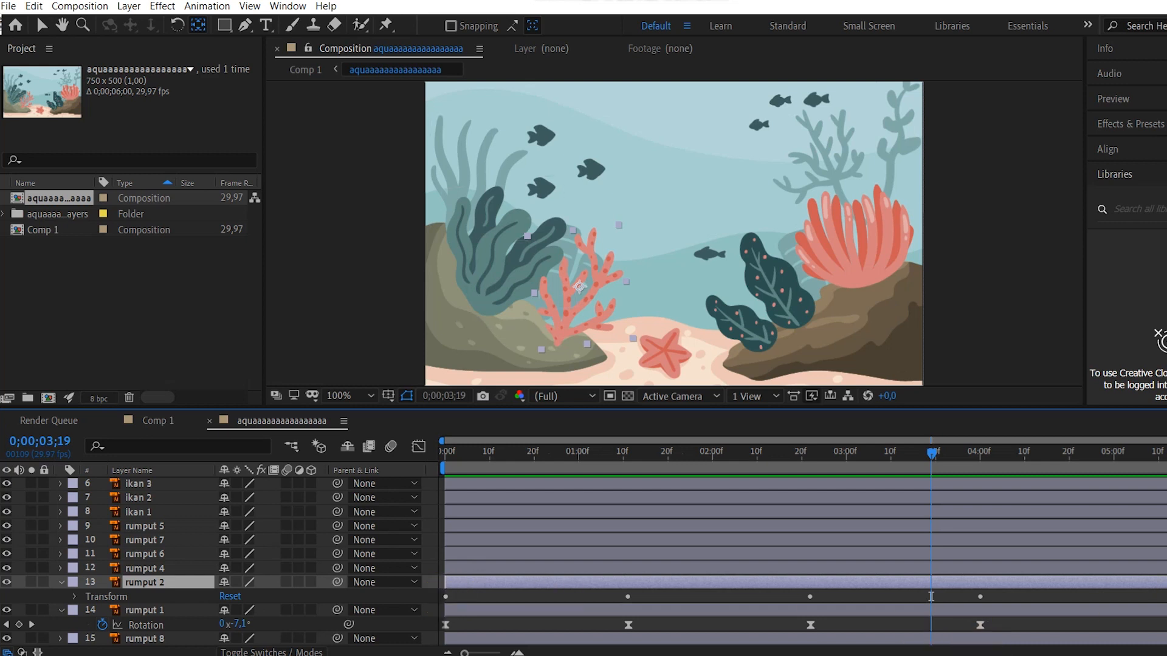
- Move rumput 2's anchor point to the base of the branching red coral with the Pan Behind tool
click(1154, 610)
click(1078, 596)
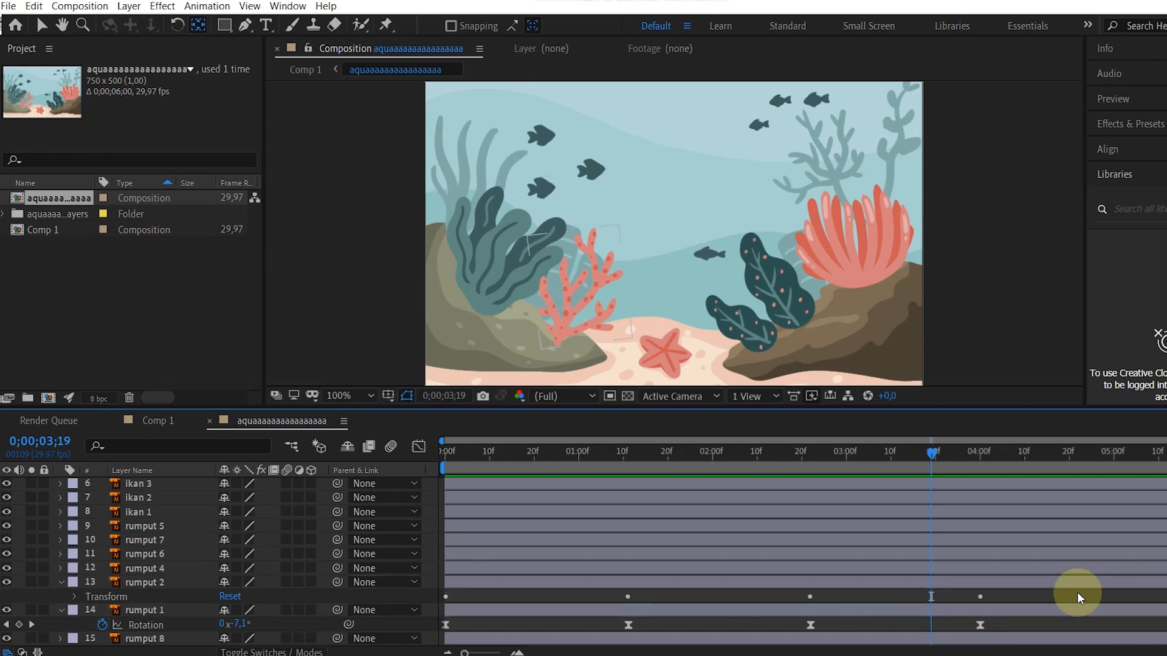
click(144, 583)
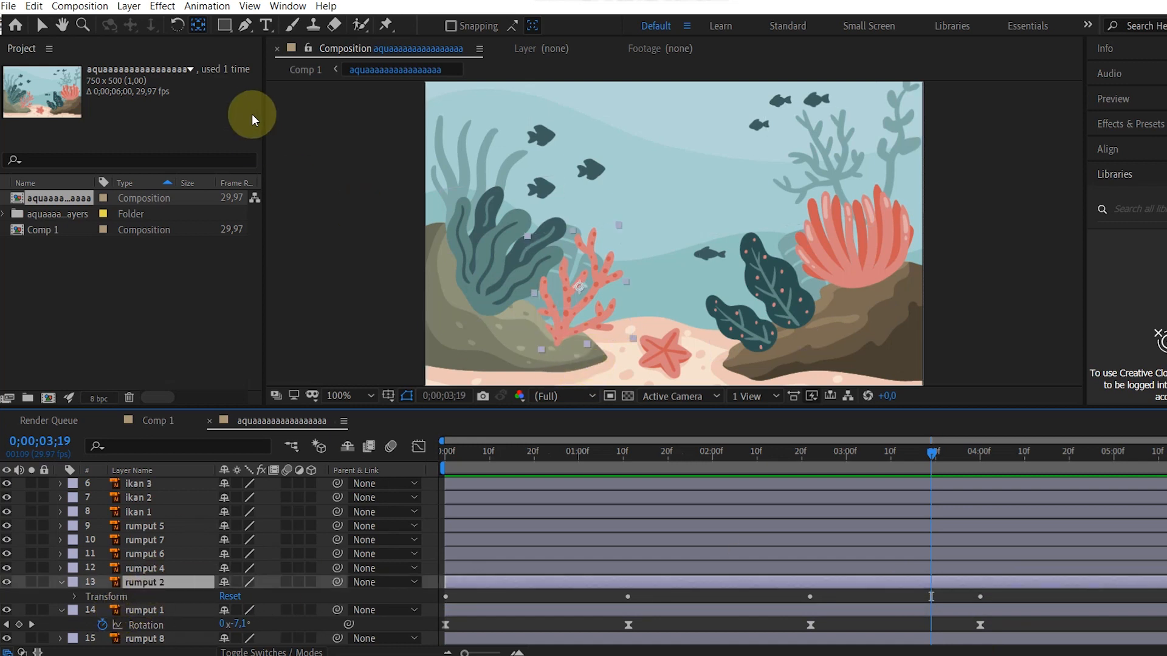
click(199, 24)
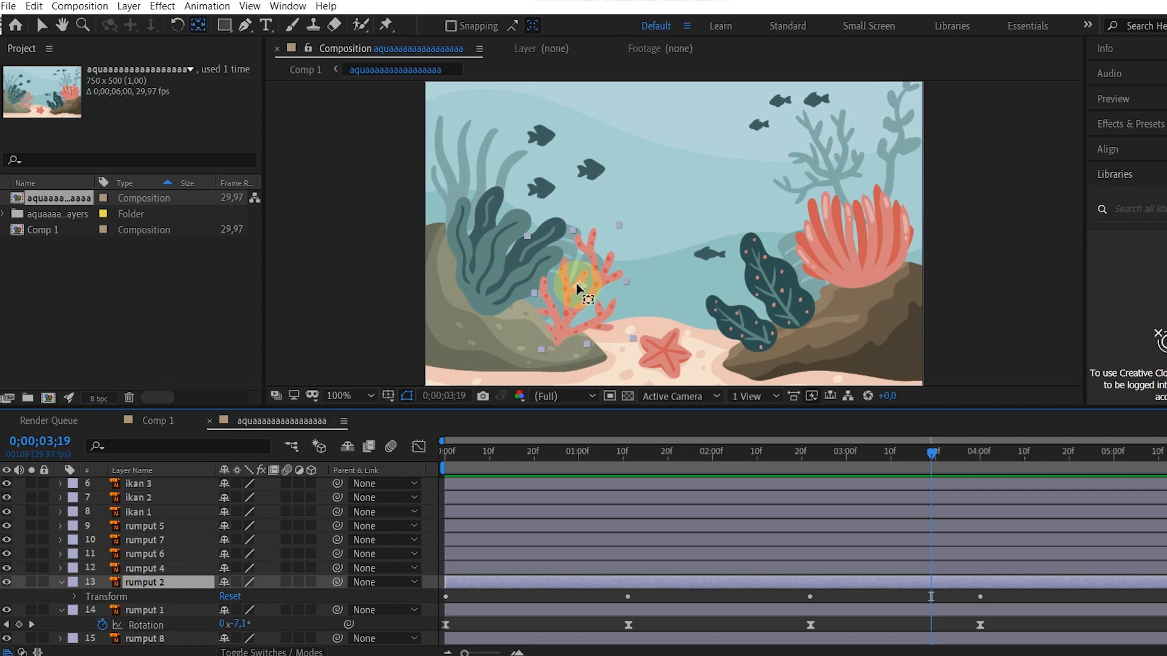
drag(578, 288, 570, 314)
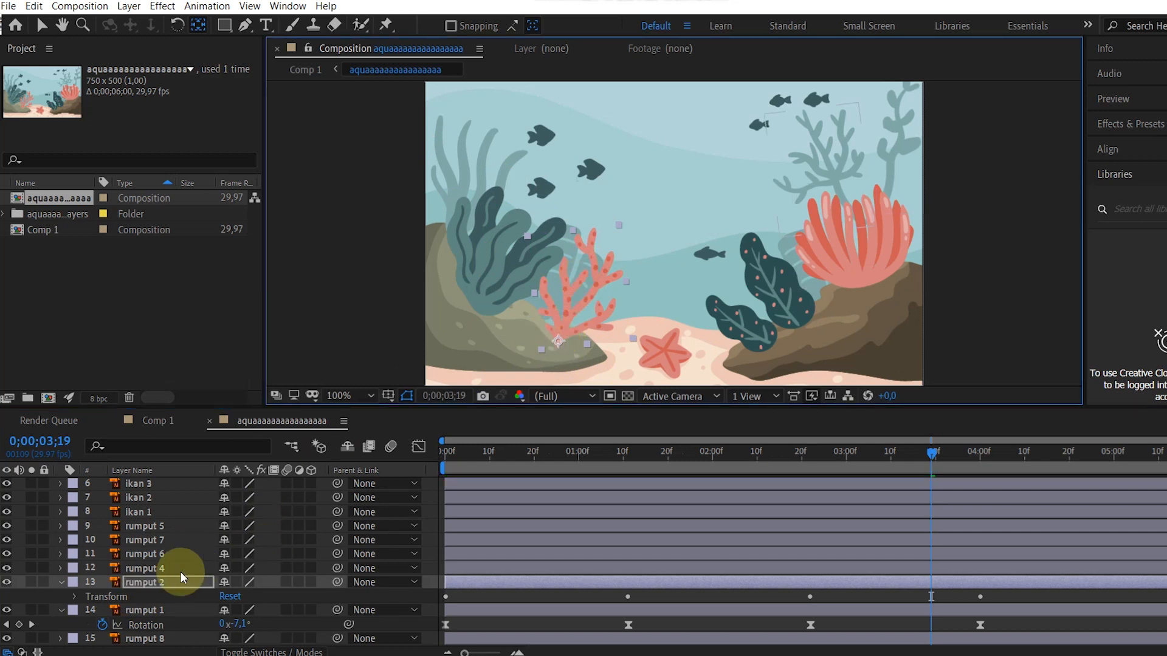
- Show rumput 4's Transform keyframes and move its anchor point to the base of the dark leaves on the brown rock
click(117, 567)
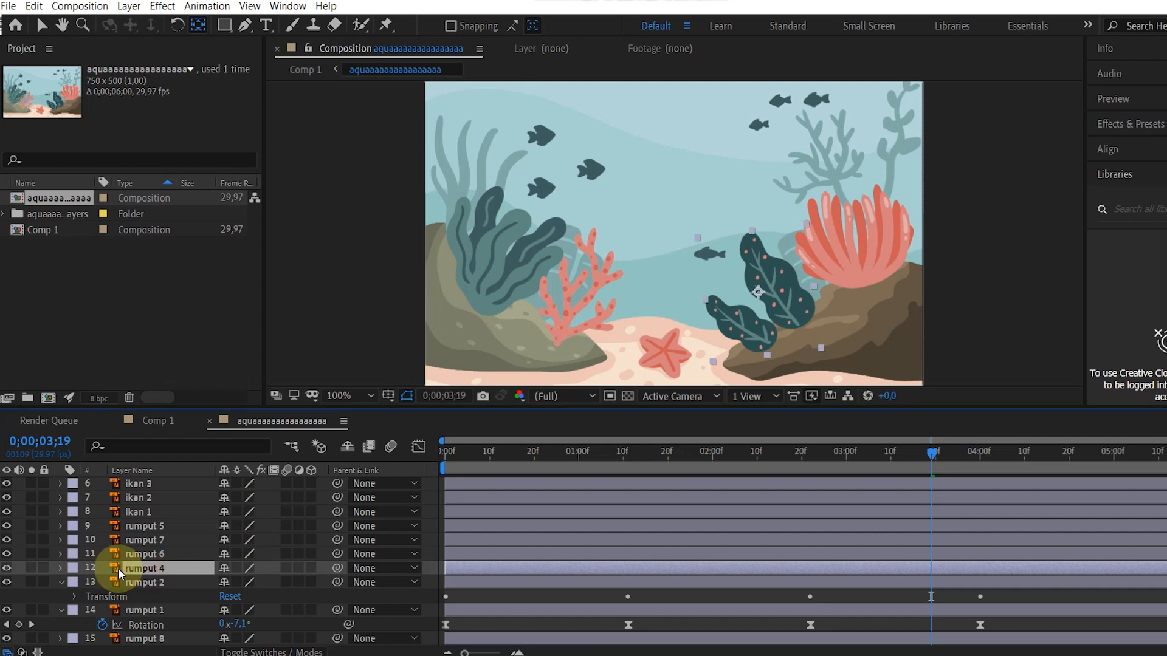
click(60, 568)
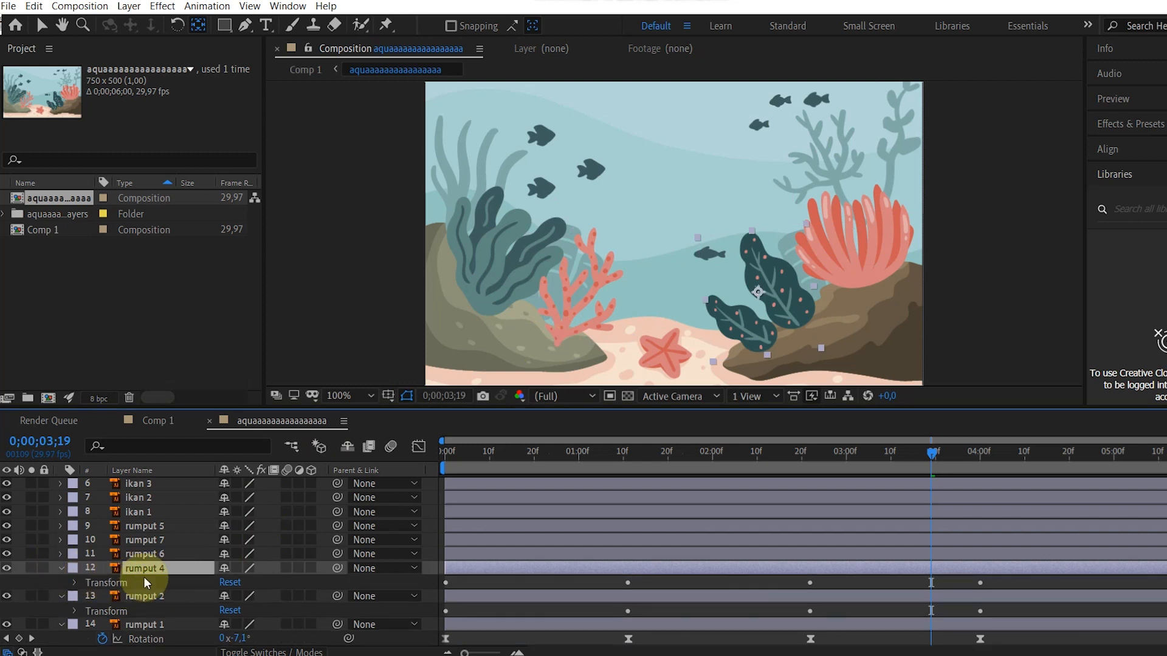
click(758, 296)
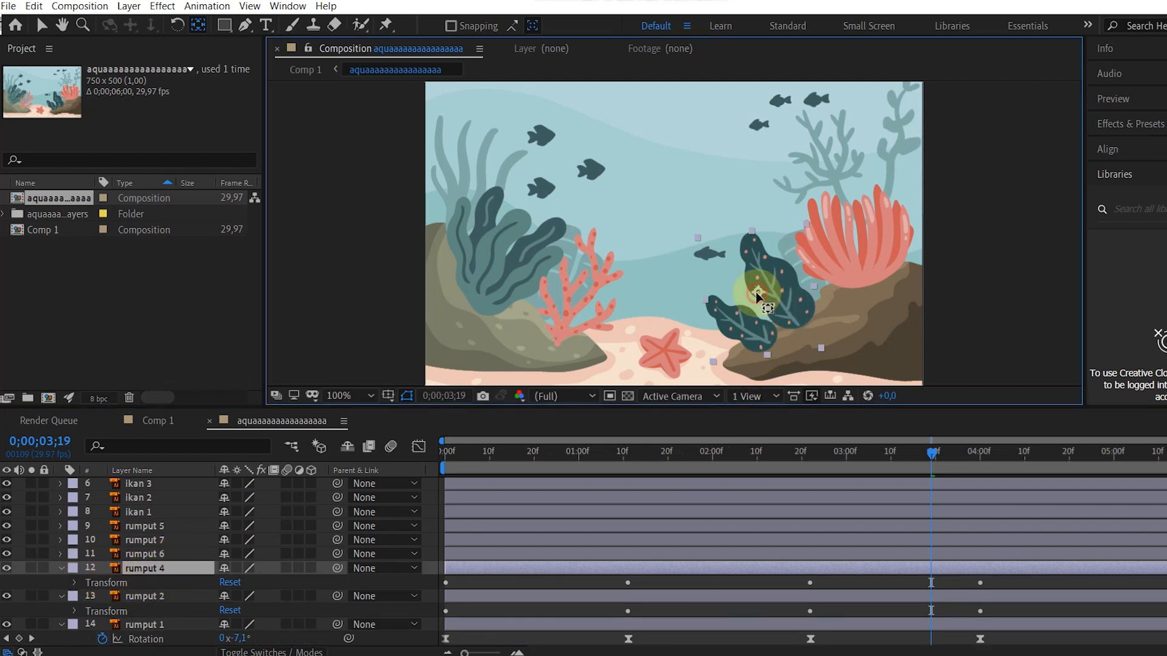
drag(766, 317, 801, 348)
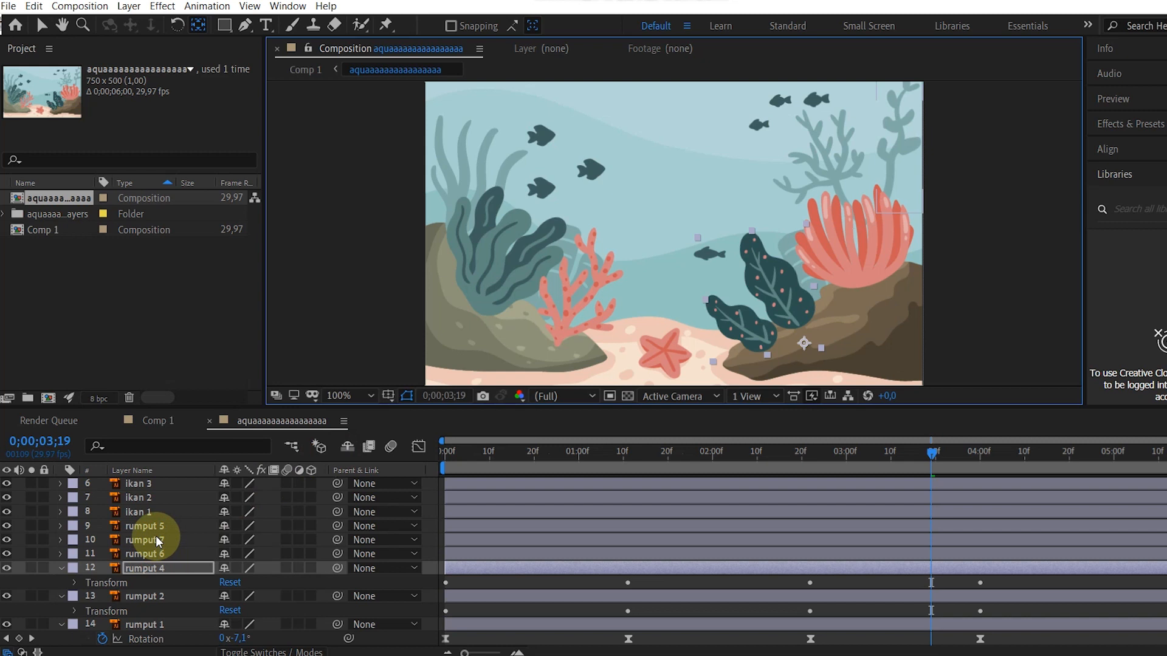
- Show rumput 6's Transform keyframes and move its anchor point to the seaweed's base behind the large red coral
click(156, 553)
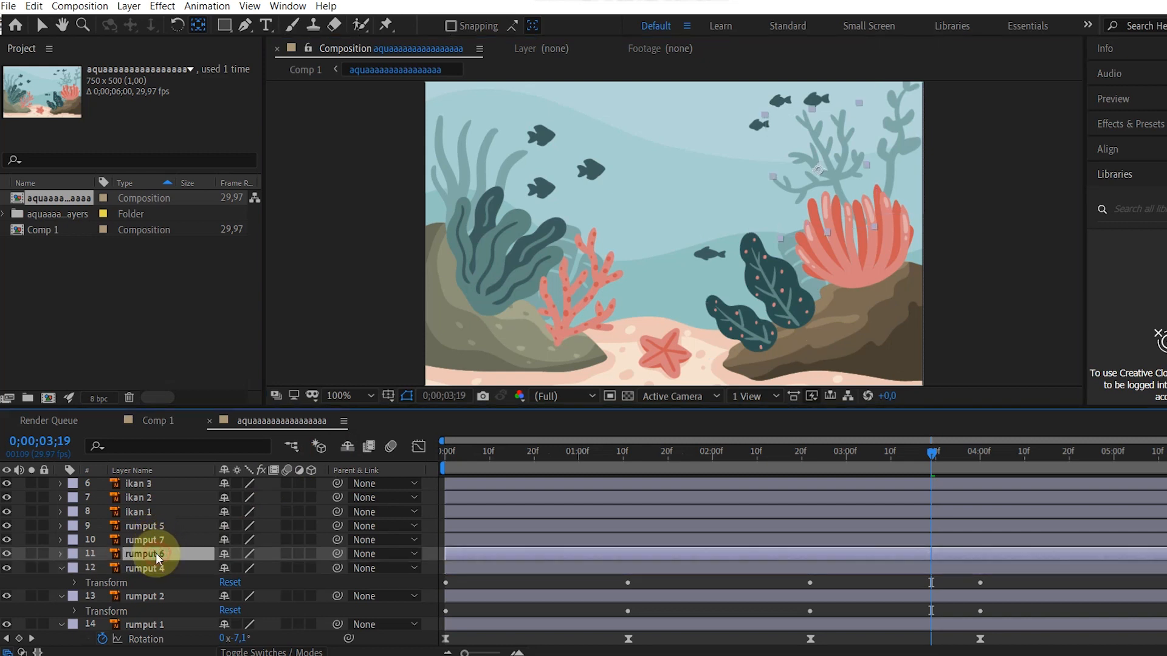
click(58, 554)
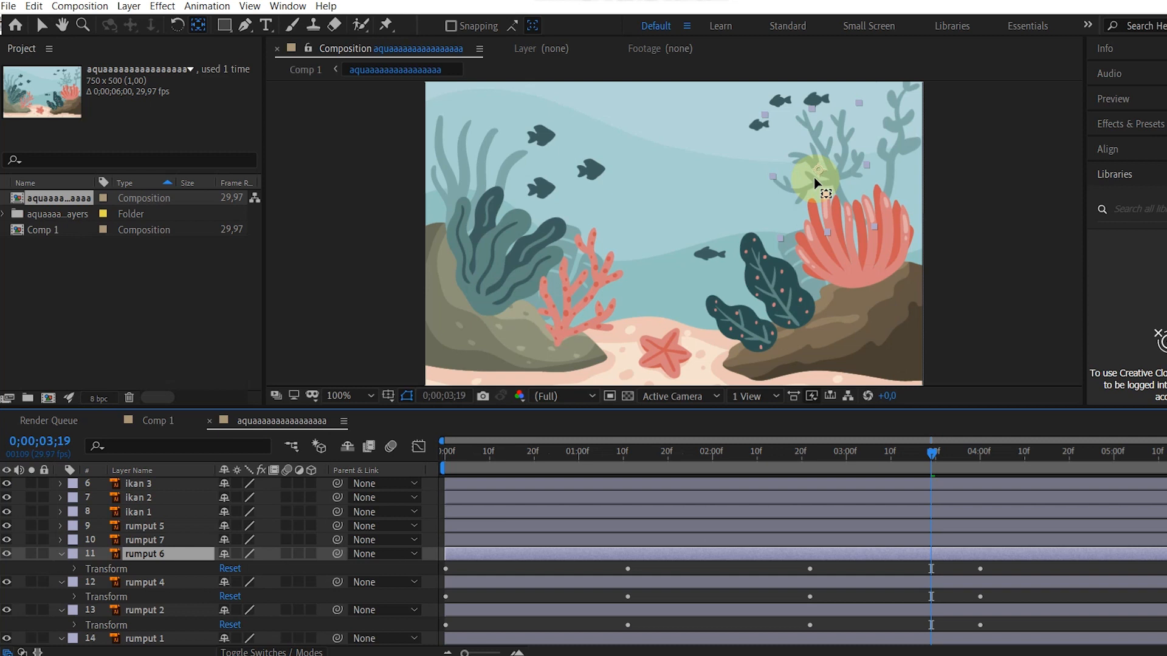
drag(818, 172, 863, 223)
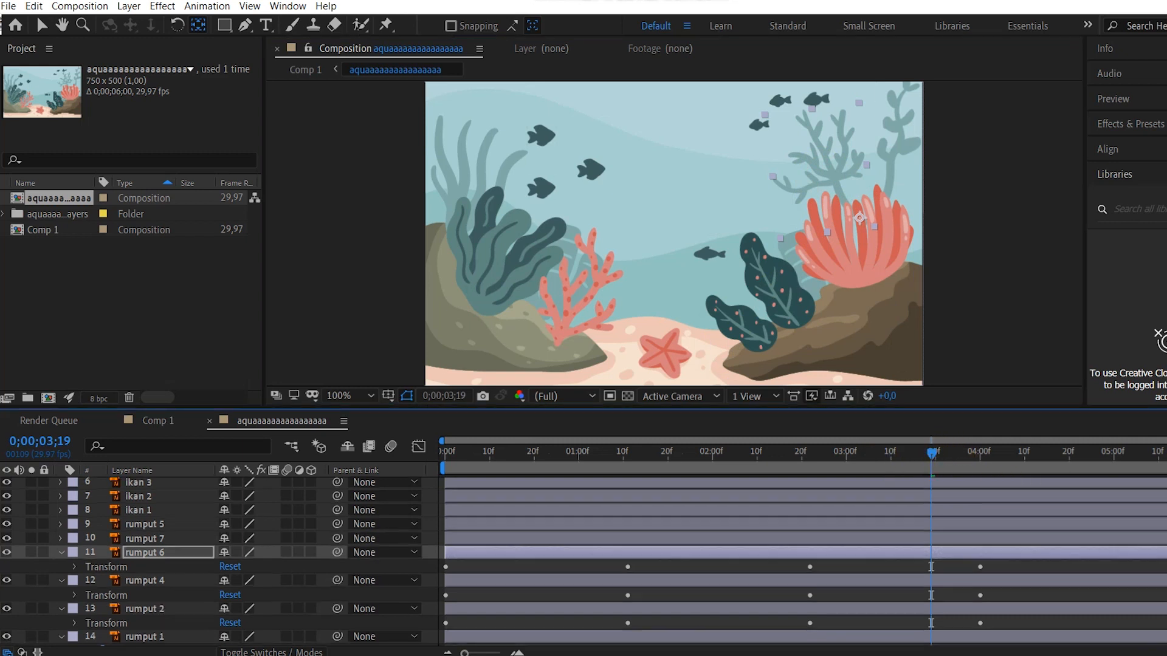
scroll(668, 559, down, 3)
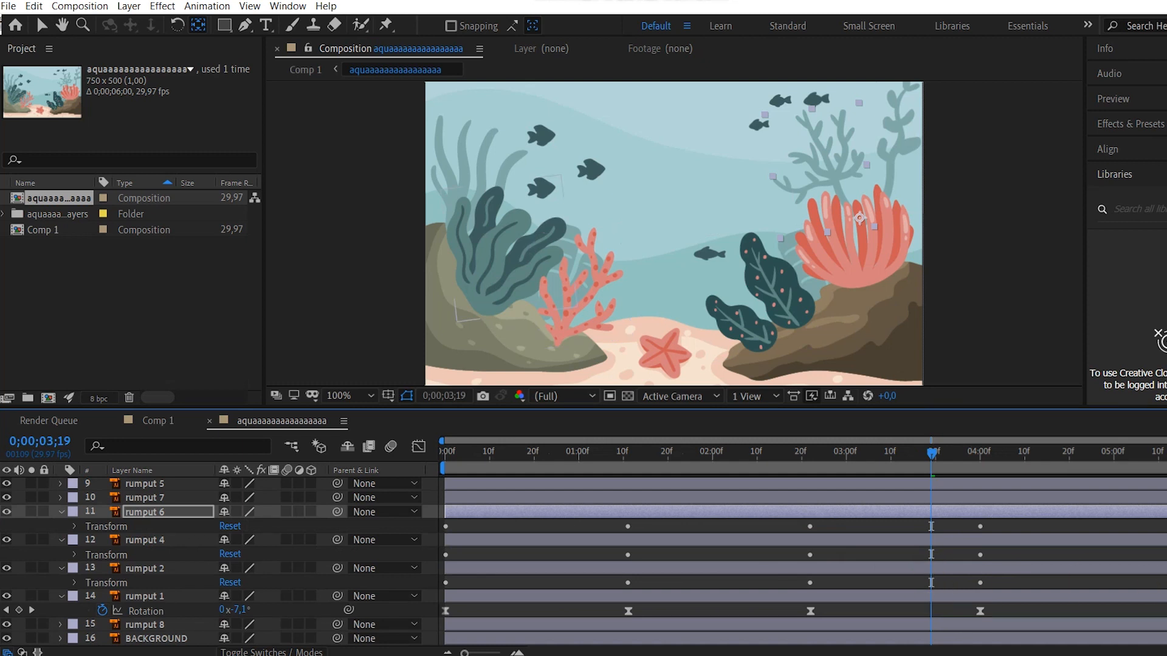
click(146, 596)
drag(1164, 588, 440, 515)
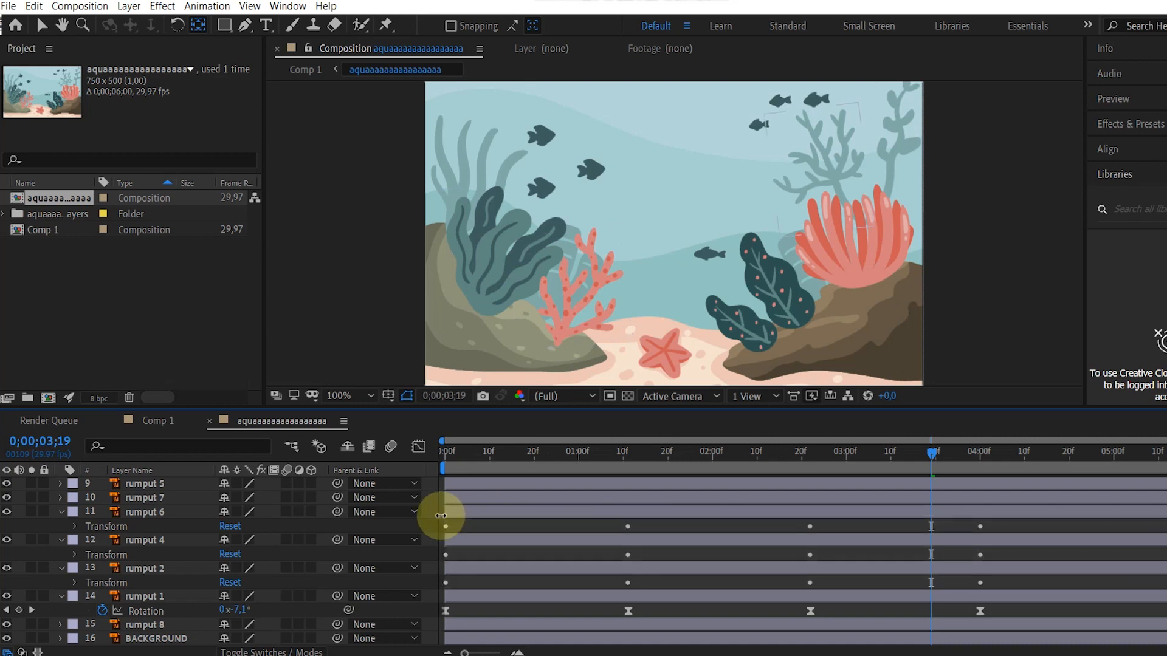
right_click(629, 555)
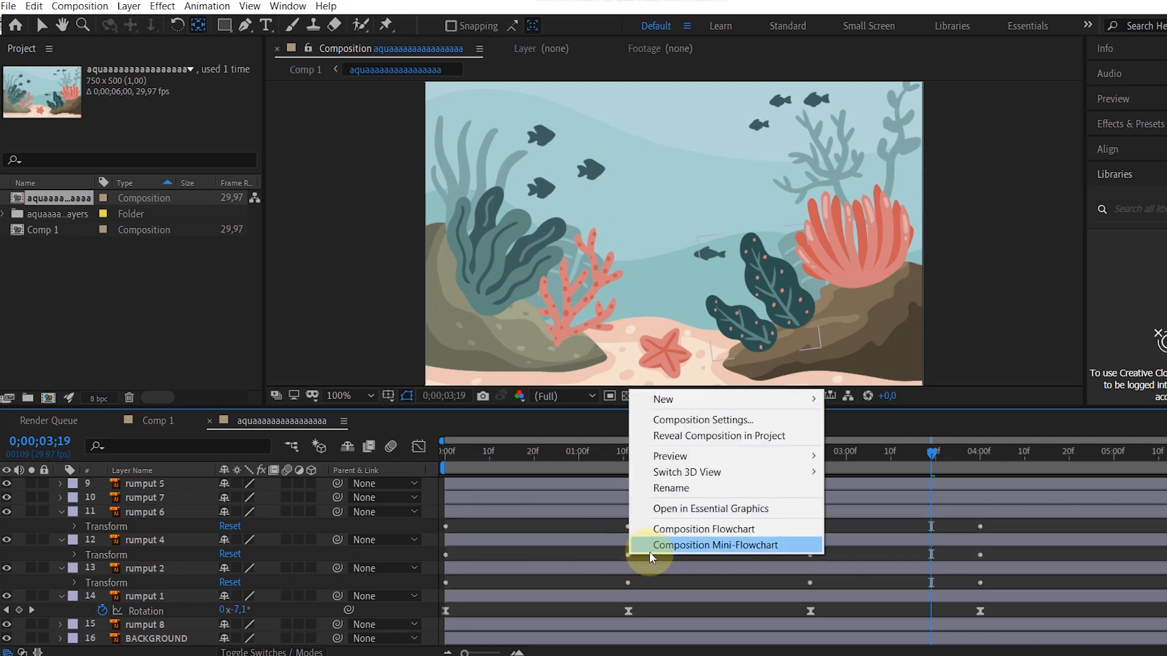
click(654, 571)
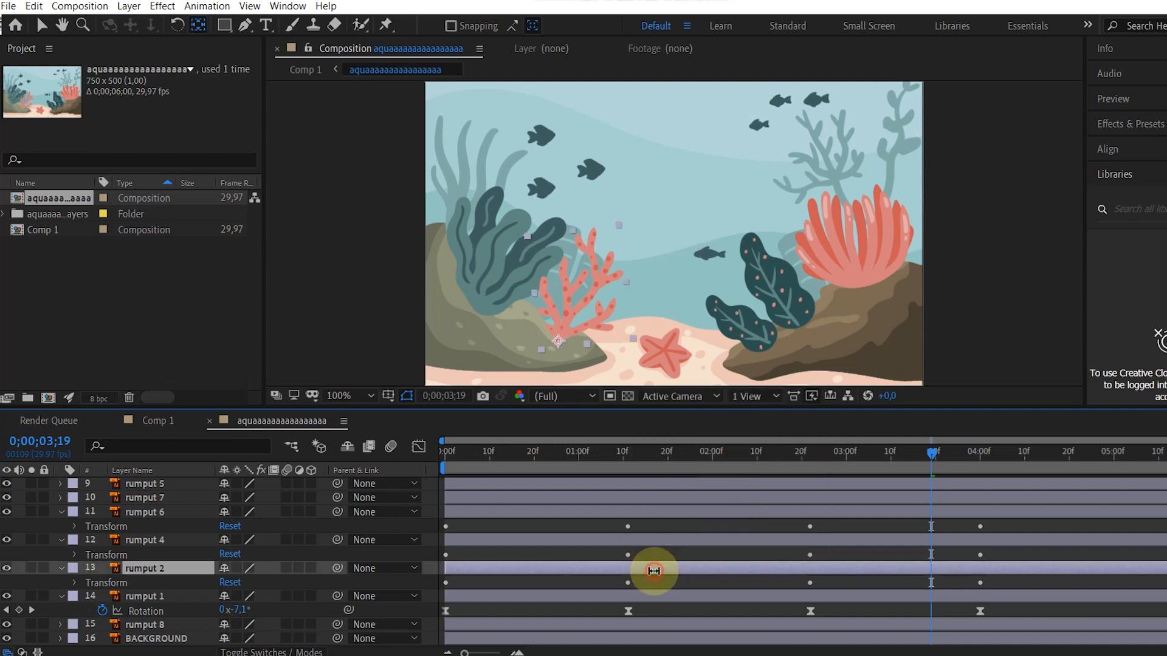
click(773, 597)
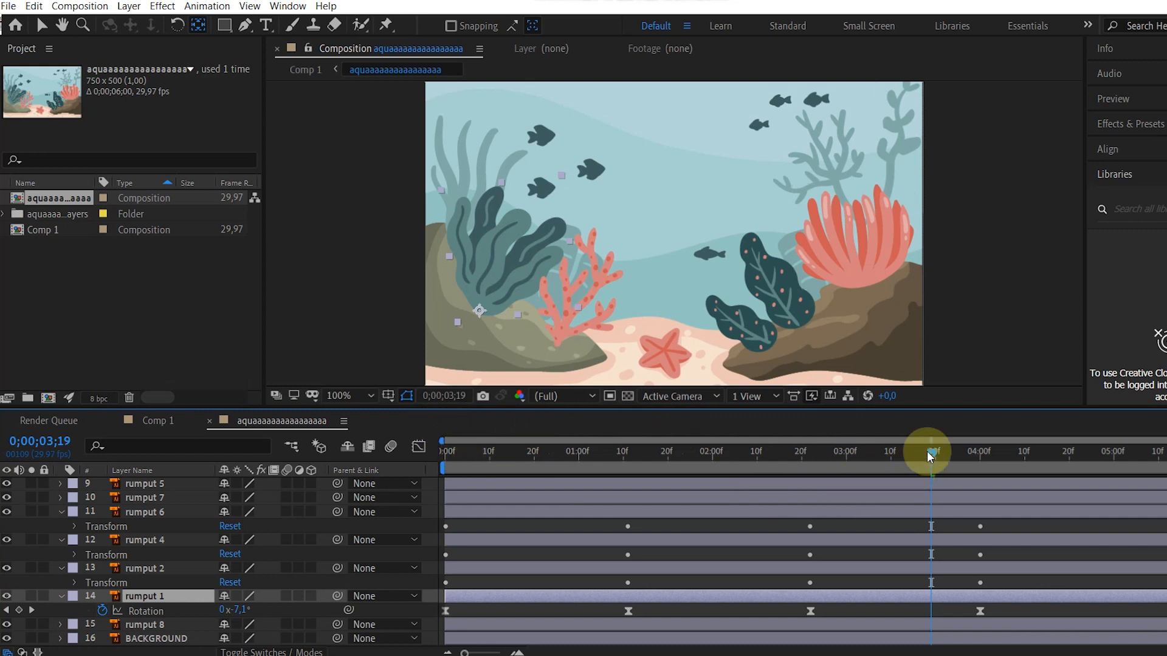
- Preview the composition from 0;00;00;00 to check the sway of the seaweed layers
drag(934, 453, 344, 464)
key(space)
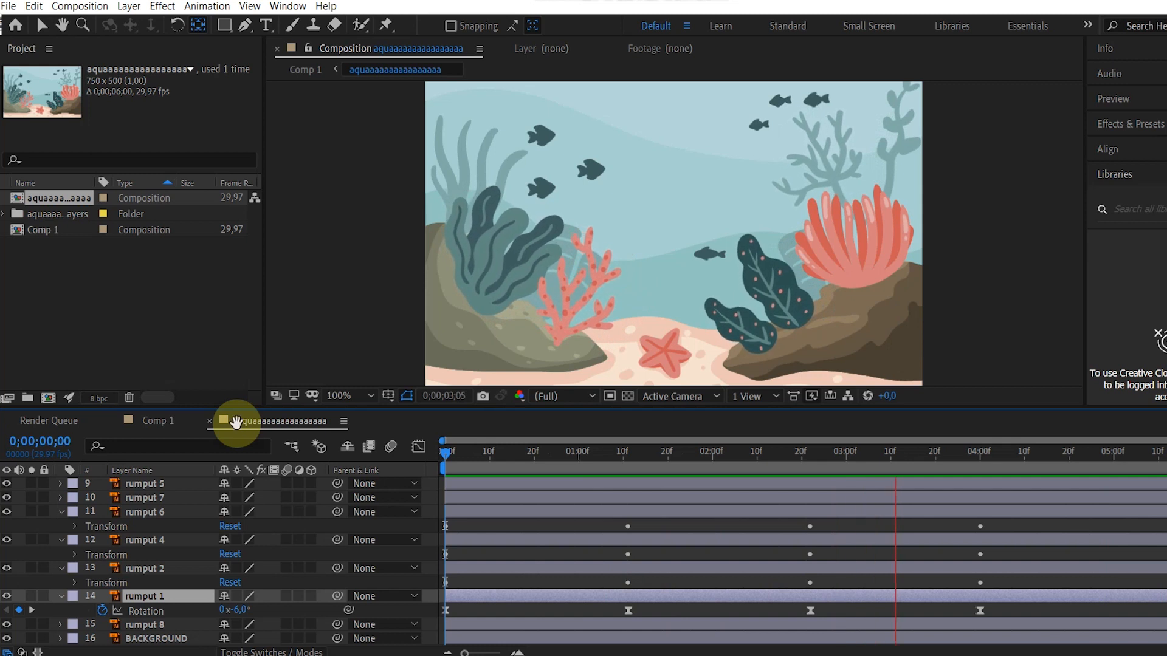
key(space)
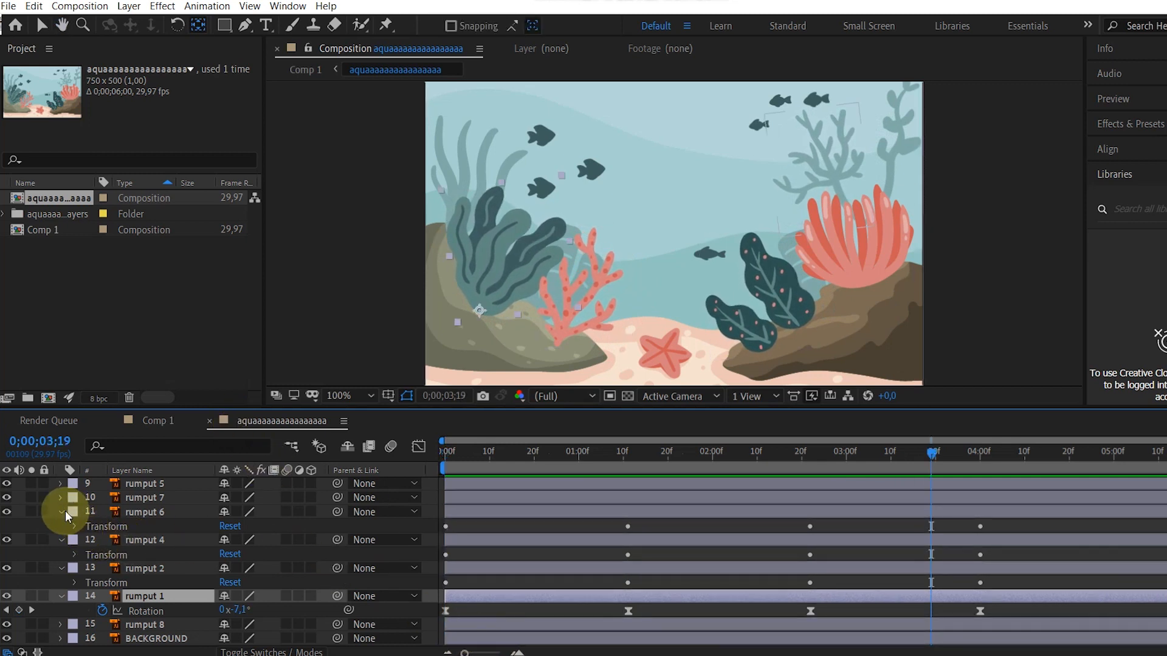
- Move ikan 1 just outside the canvas's left edge, at about -39.1, 87.3, and keyframe its Position at 0;00;00;00
click(125, 526)
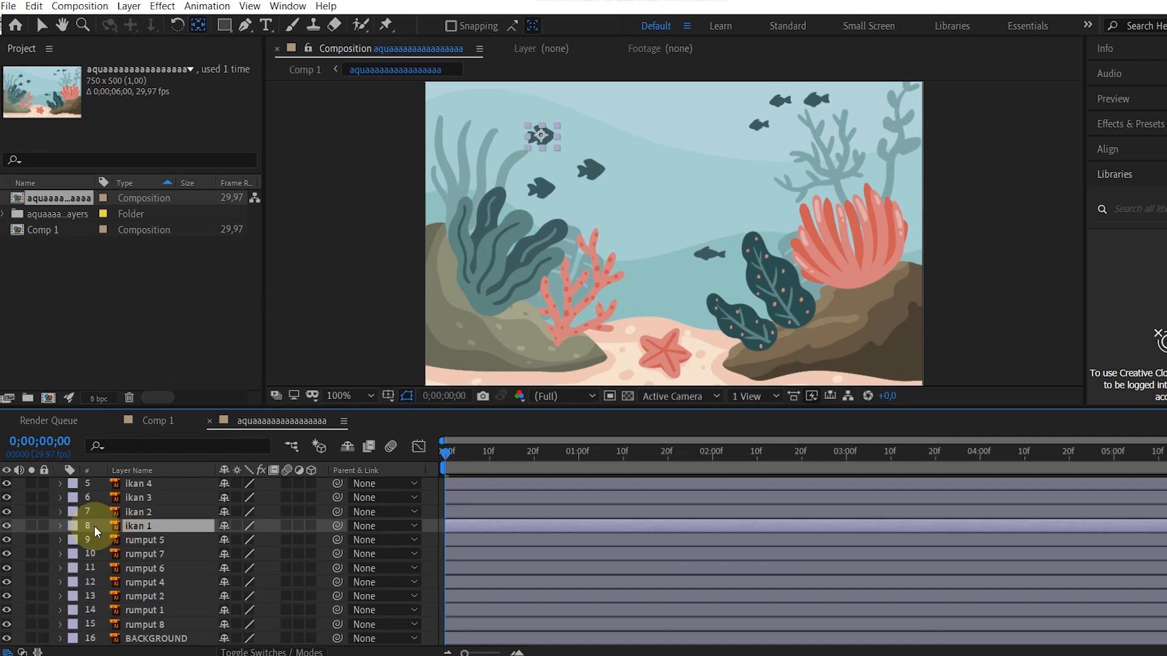
click(59, 526)
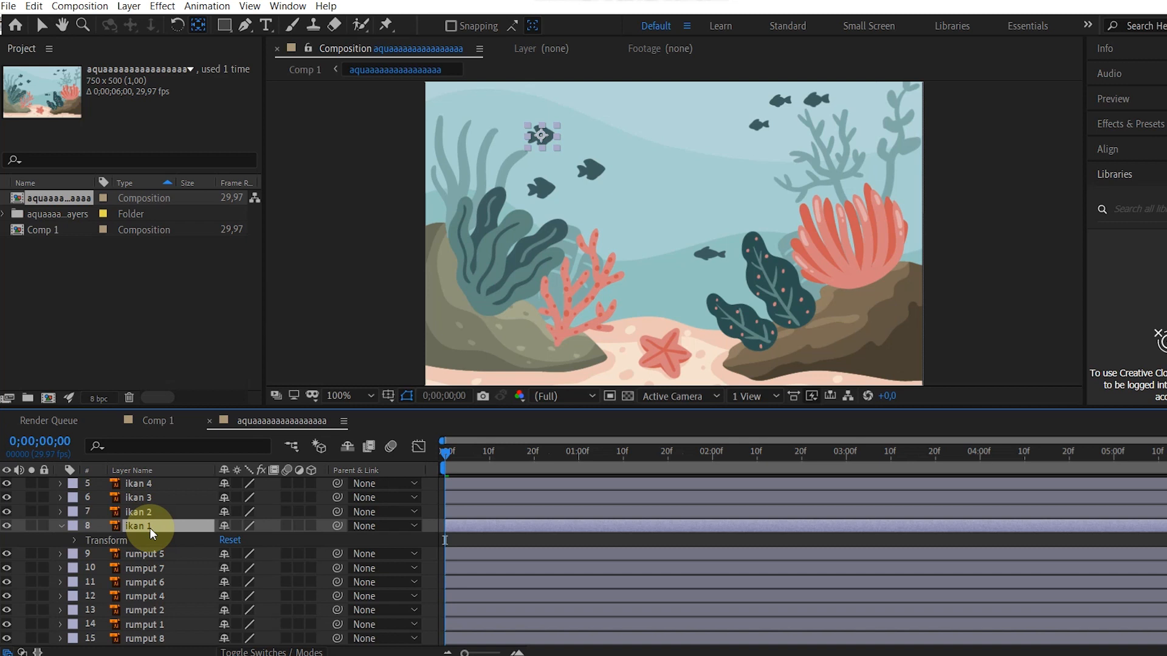
key(p)
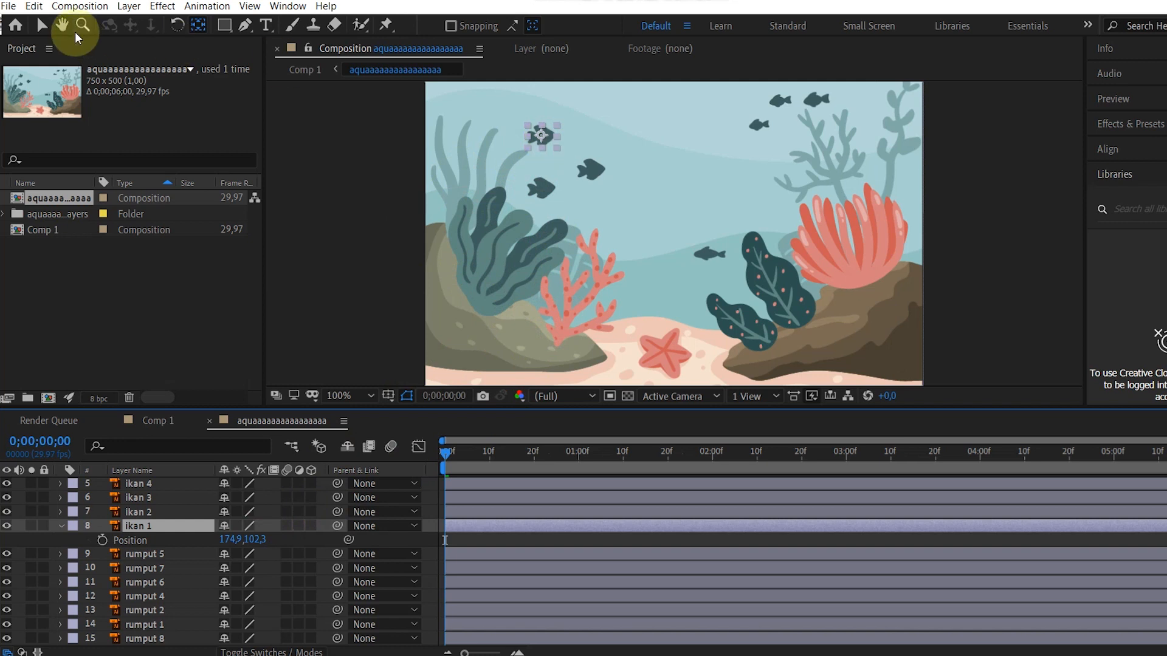
click(42, 27)
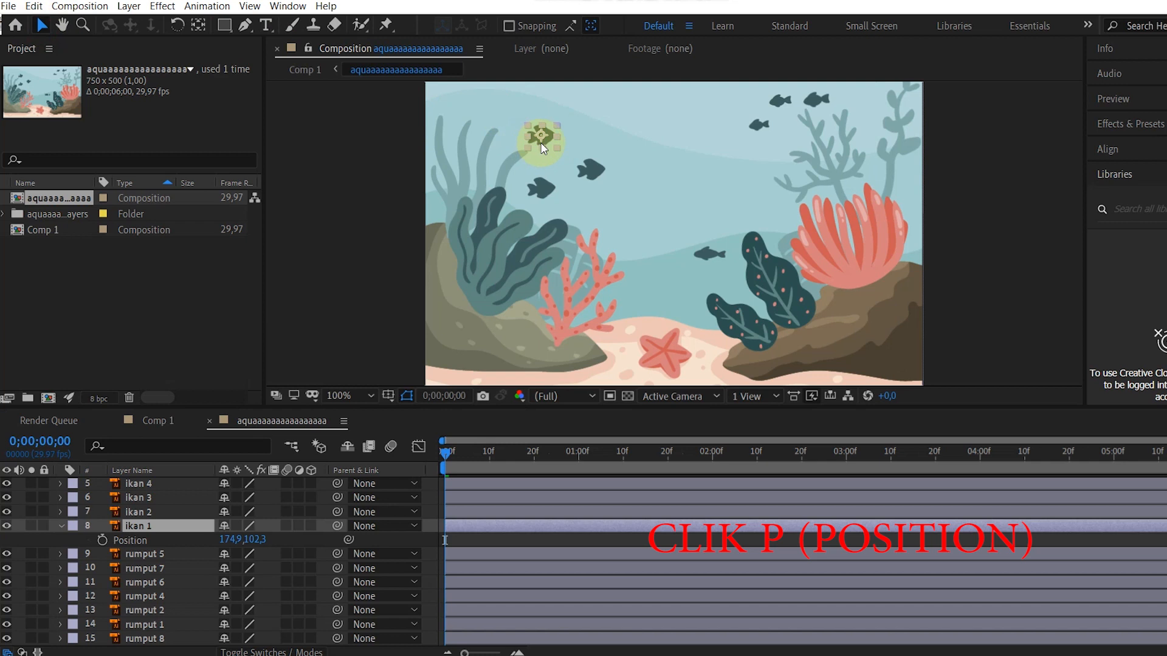
drag(550, 146, 410, 131)
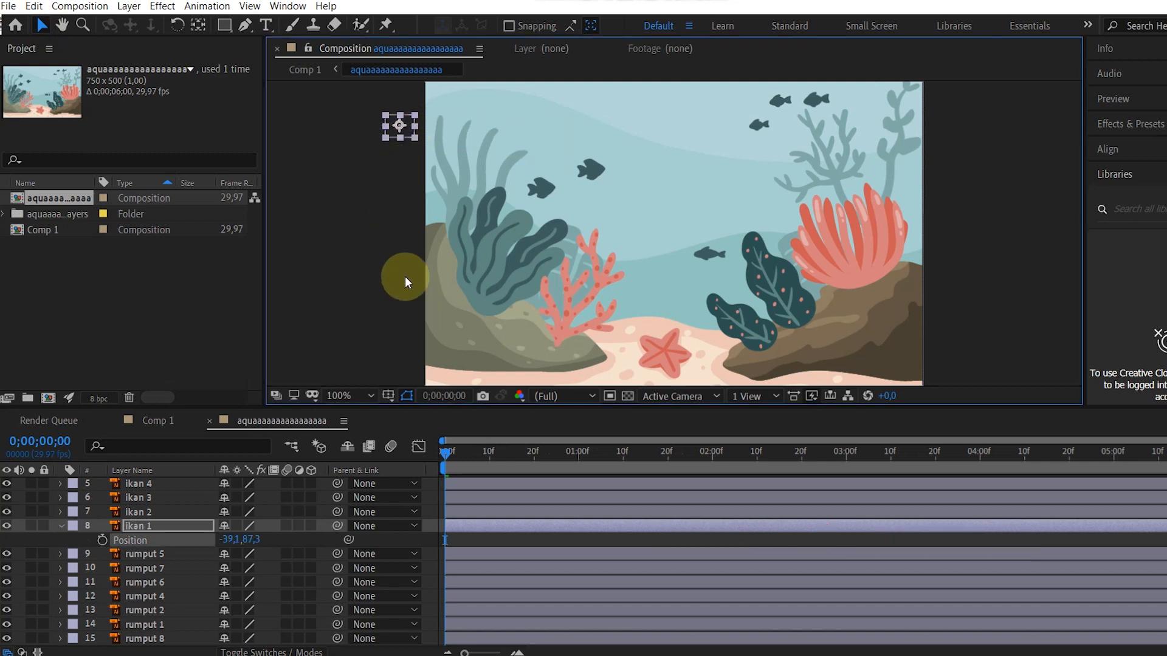
click(102, 540)
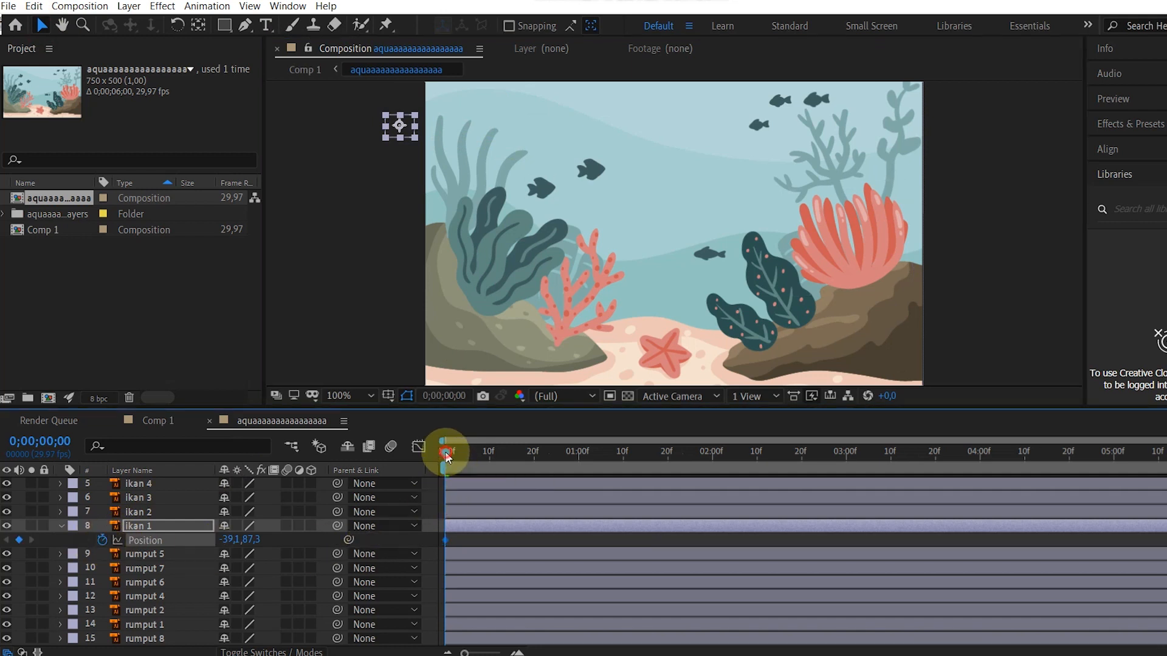
- At 0;00;05;27, set ikan 1's Position to about 322.9, 87.3 so the fish swims into the scene
drag(445, 451, 454, 451)
click(1015, 451)
key(space)
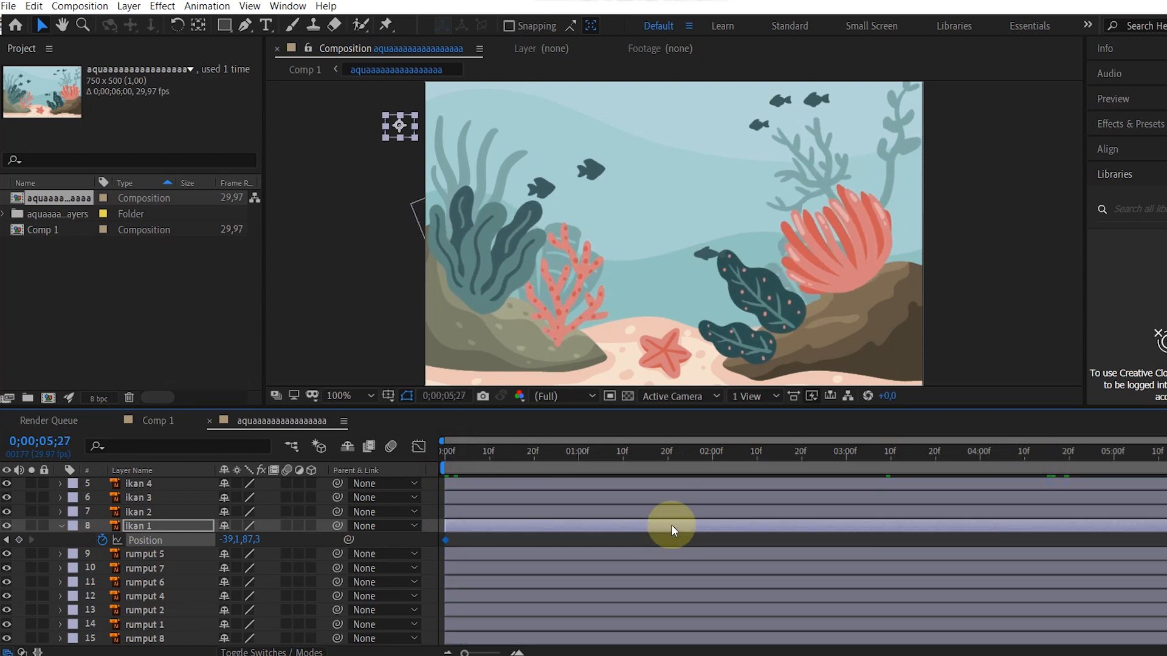
drag(258, 550, 531, 554)
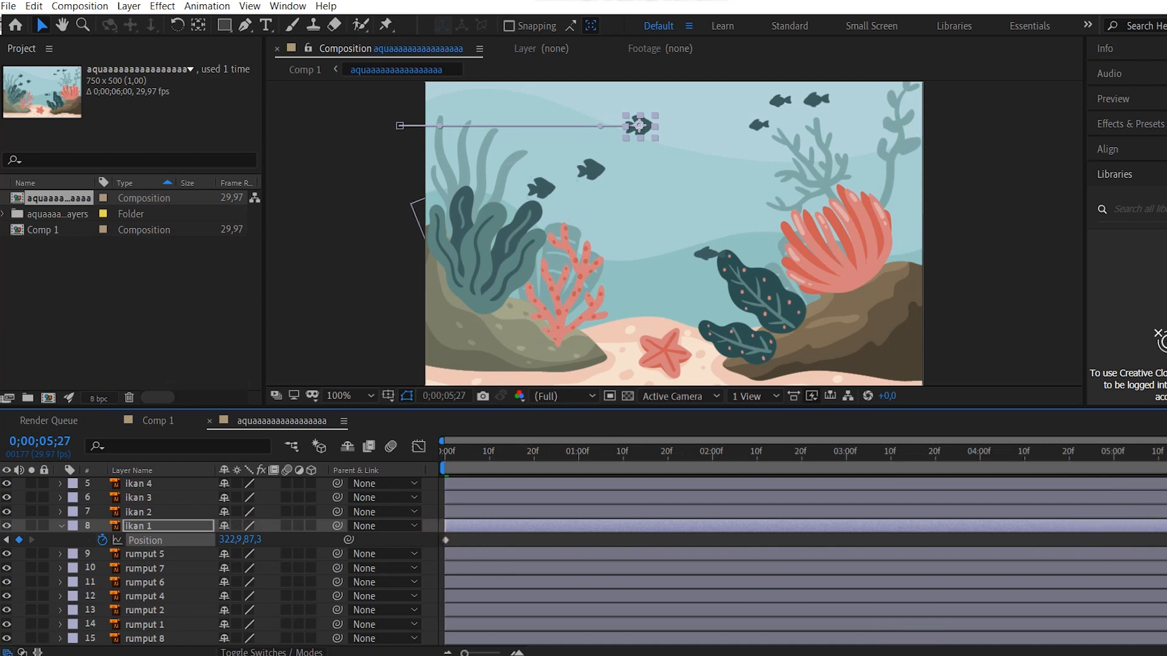
- Keyframe the bintang layer's Scale from 0% at 0;00;00;00 to 180% at 0;00;05;28
click(437, 490)
key(s)
drag(457, 462, 343, 463)
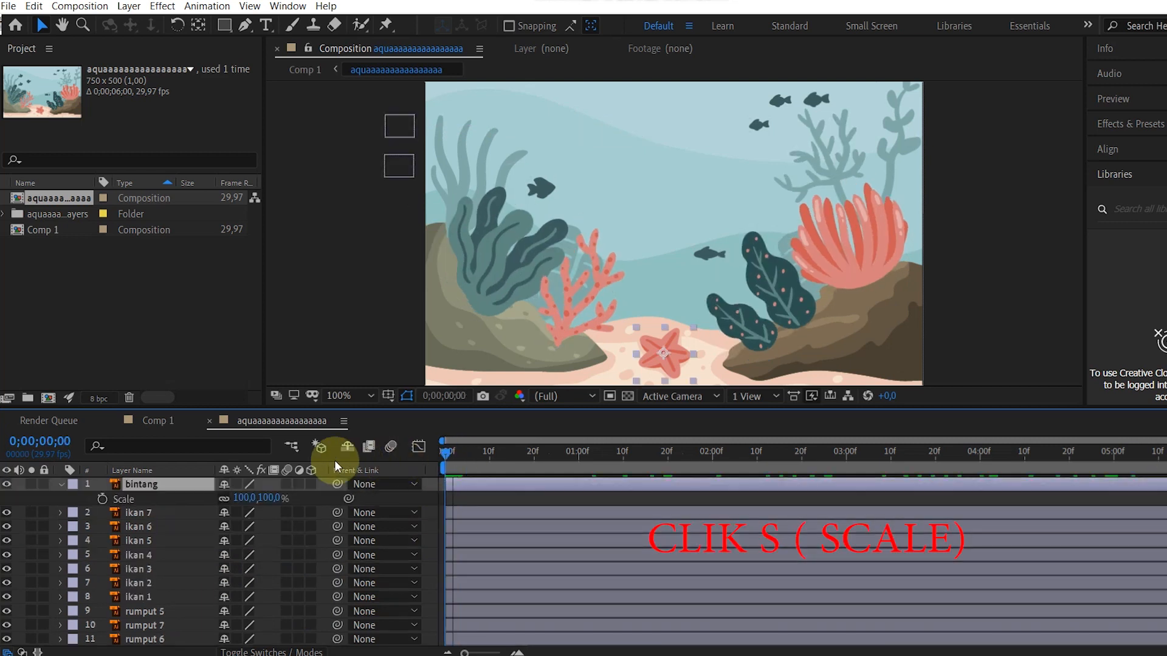
click(102, 499)
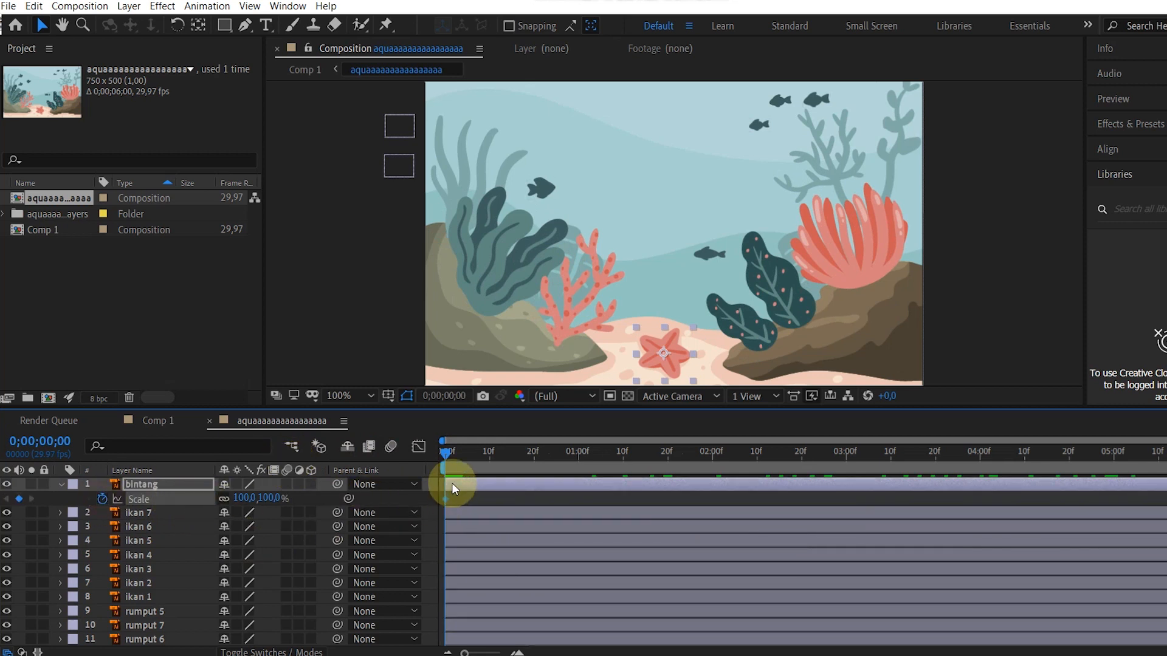
click(243, 498)
text(0)
key(Return)
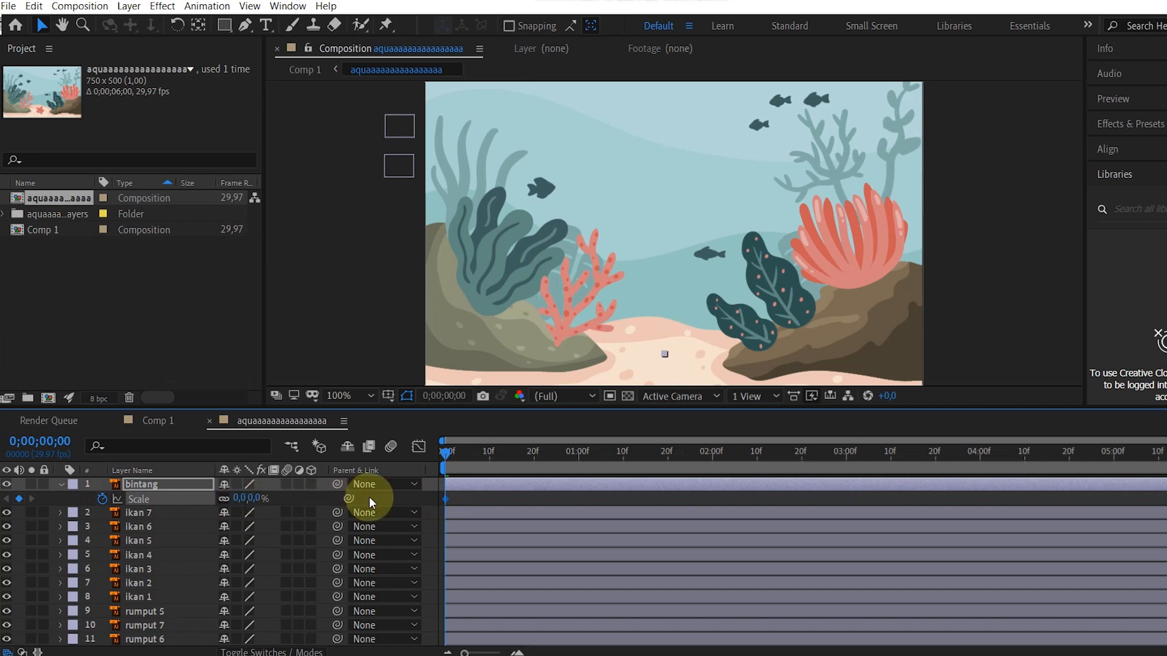
drag(449, 452, 1166, 453)
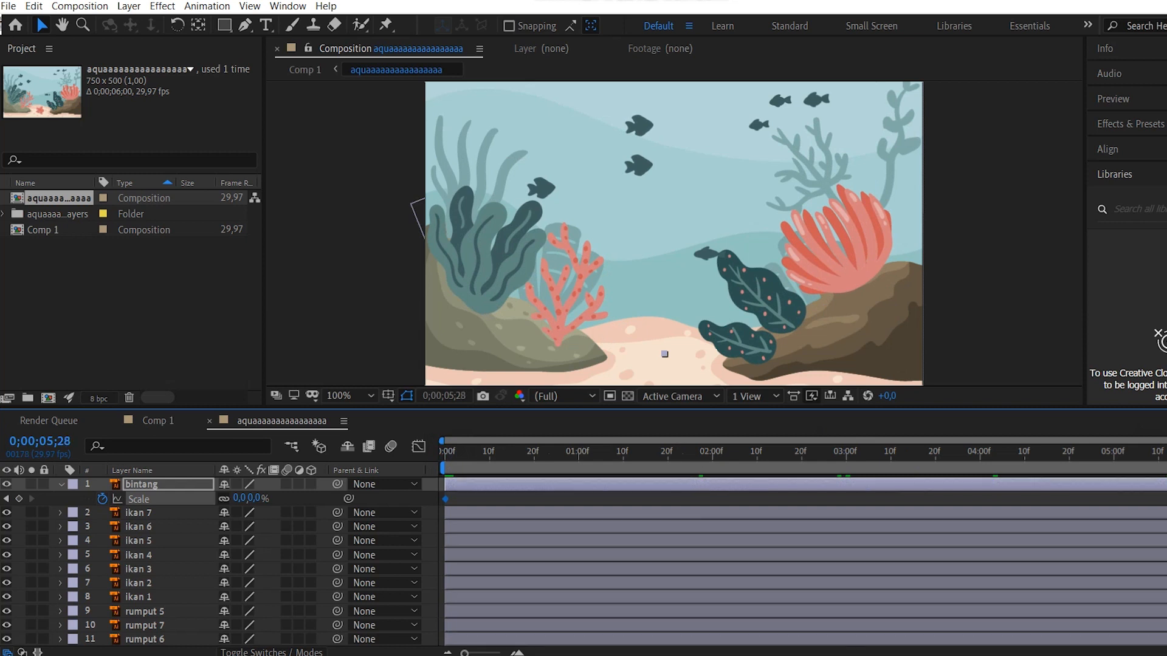
drag(245, 505, 397, 510)
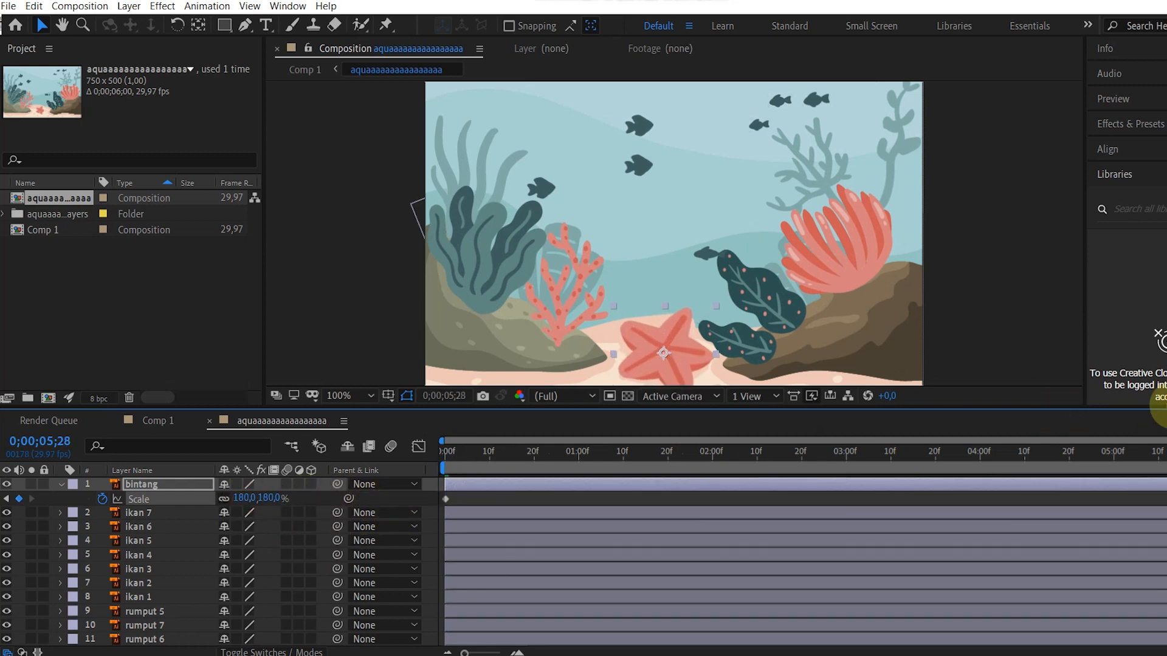
- Preview the composition from 0;00;00;00 and scrub to 0;00;03;04 to check the starfish's growth
drag(778, 459, 398, 486)
key(space)
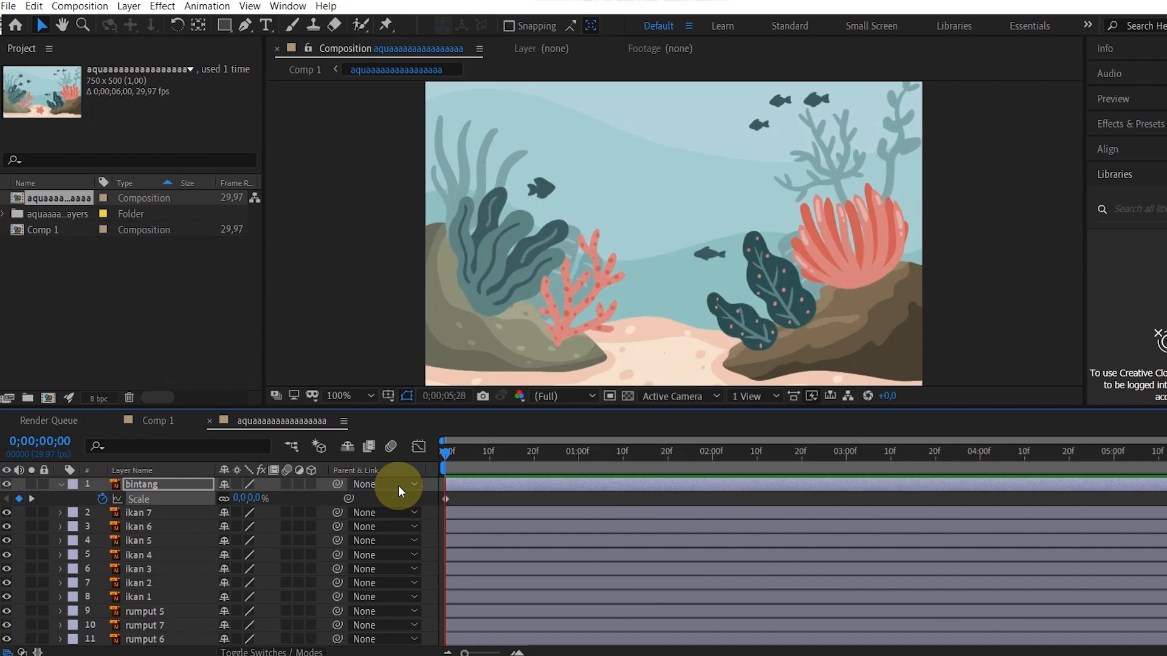
key(space)
drag(507, 456, 761, 524)
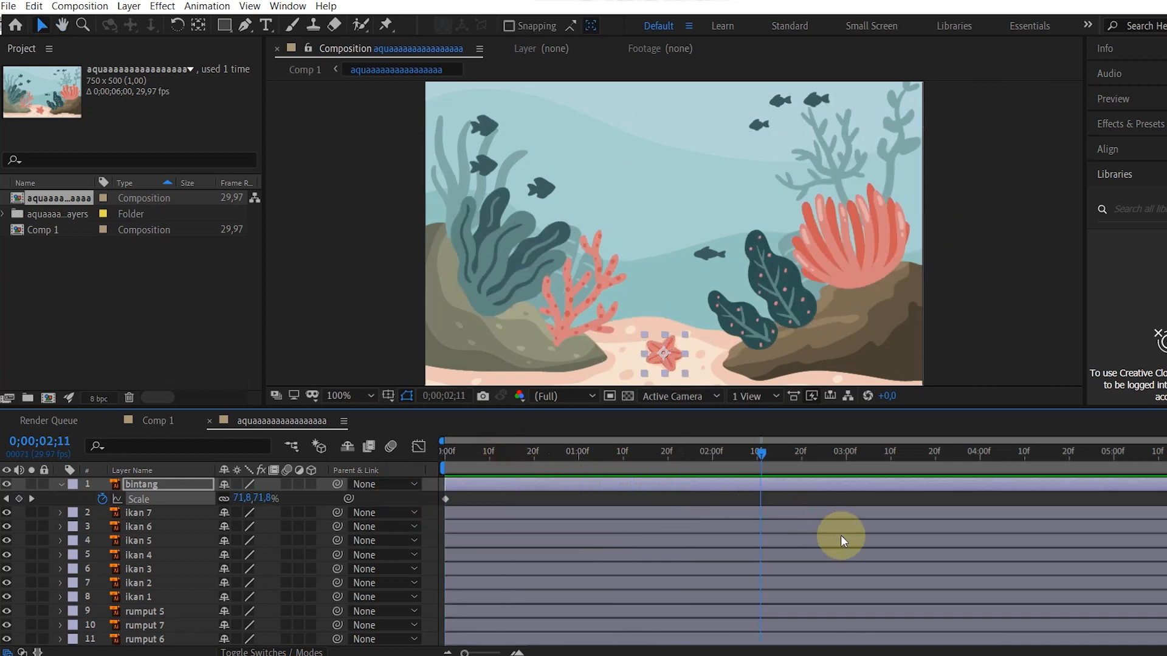
drag(841, 535, 861, 544)
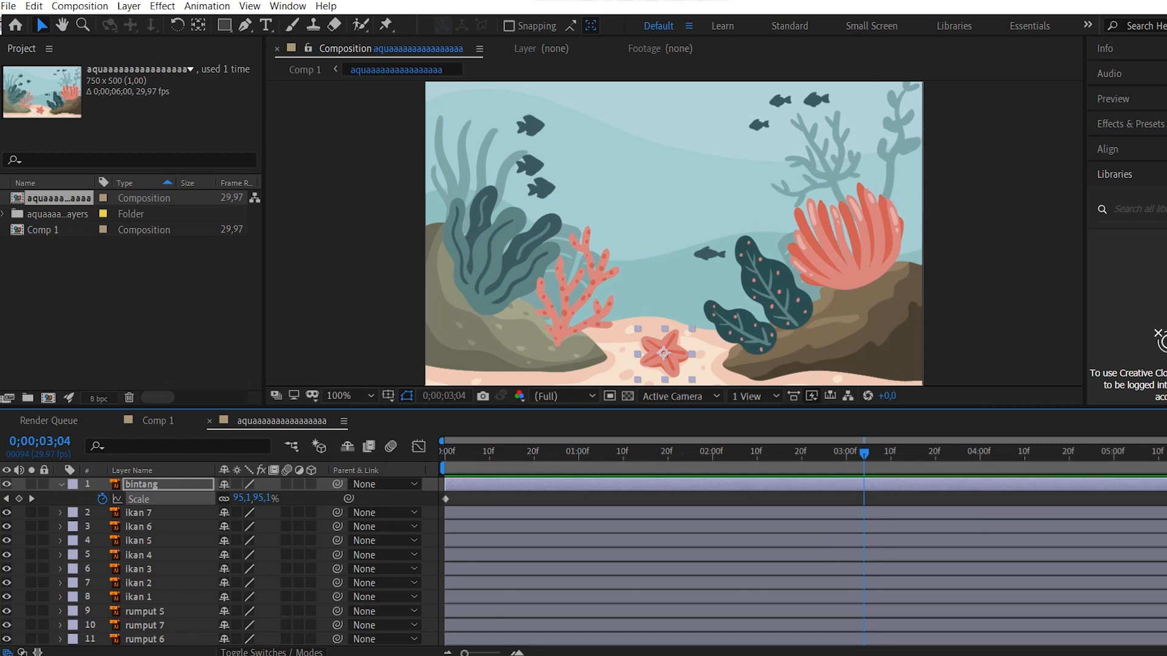
- Select bintang's Scale keyframes and apply Easy Ease to them
click(1044, 503)
drag(1044, 497, 440, 496)
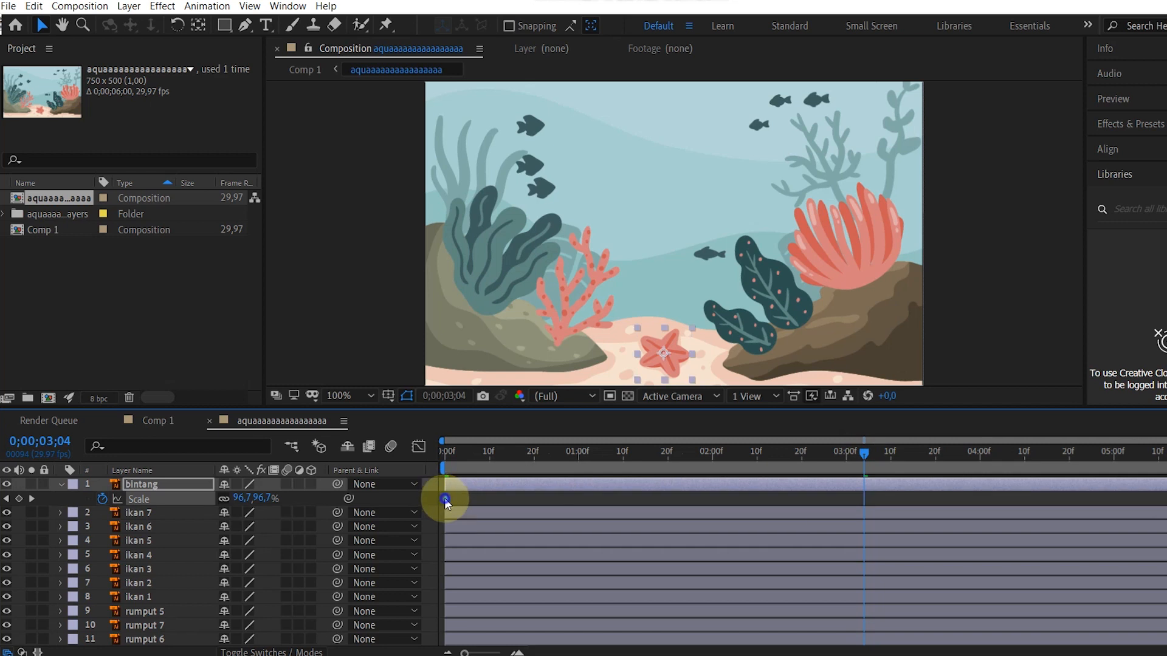
right_click(444, 497)
click(498, 488)
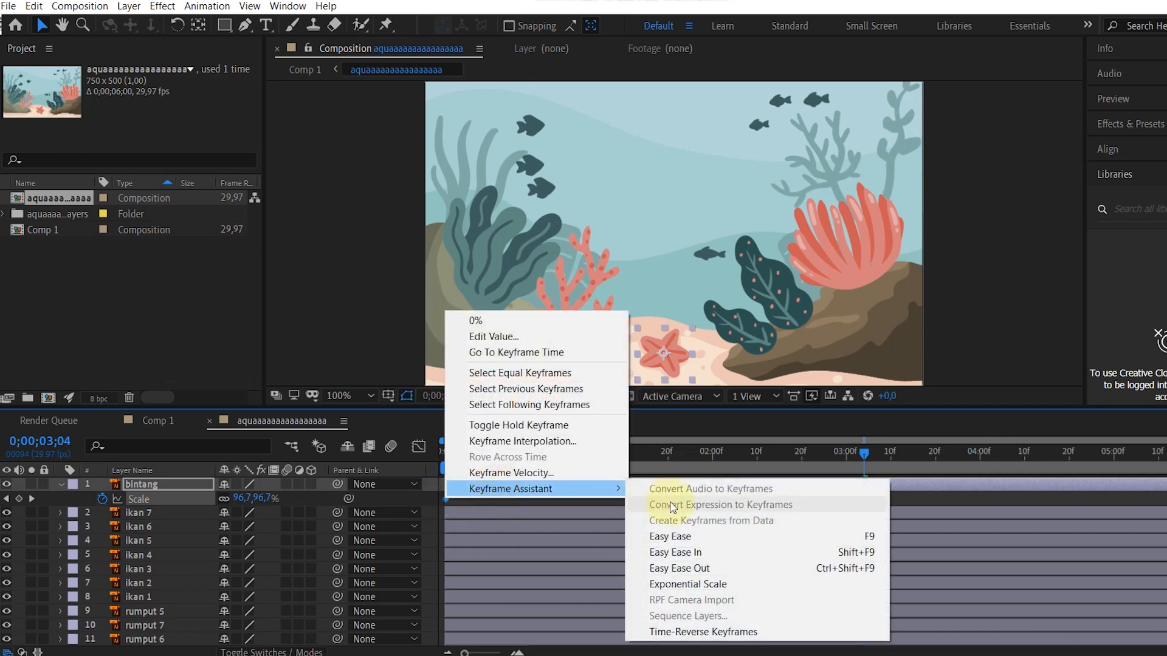
click(687, 537)
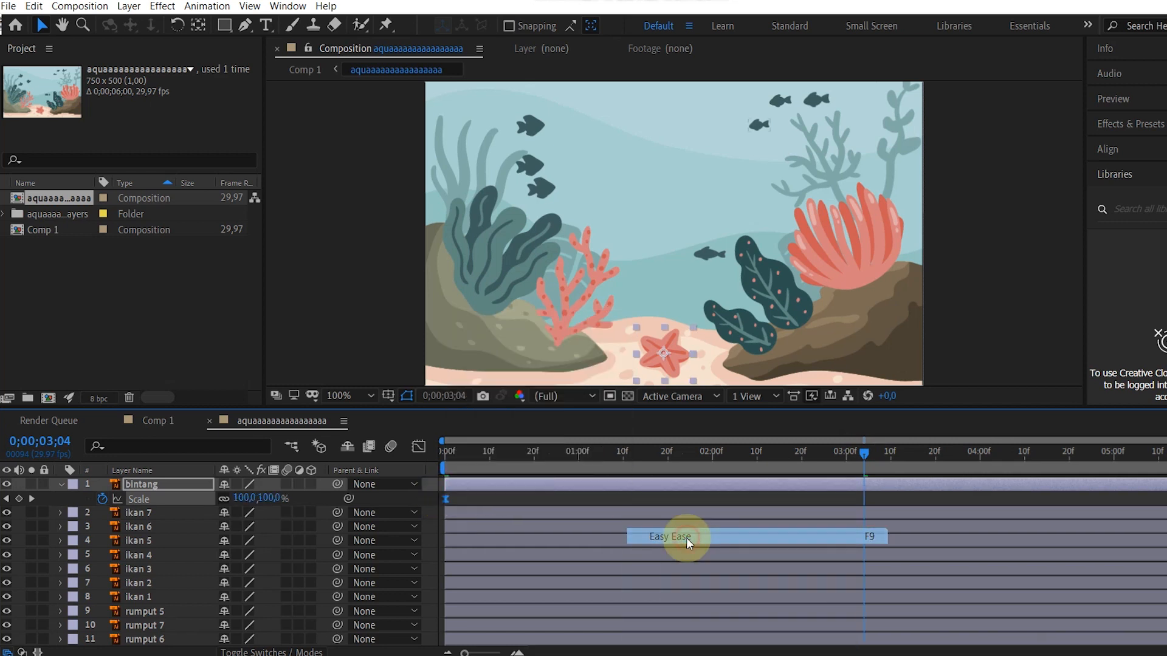
- In the Graph Editor, raise the first keyframe's handle on bintang's Scale curve for faster early growth, and return to the layer bars
click(419, 449)
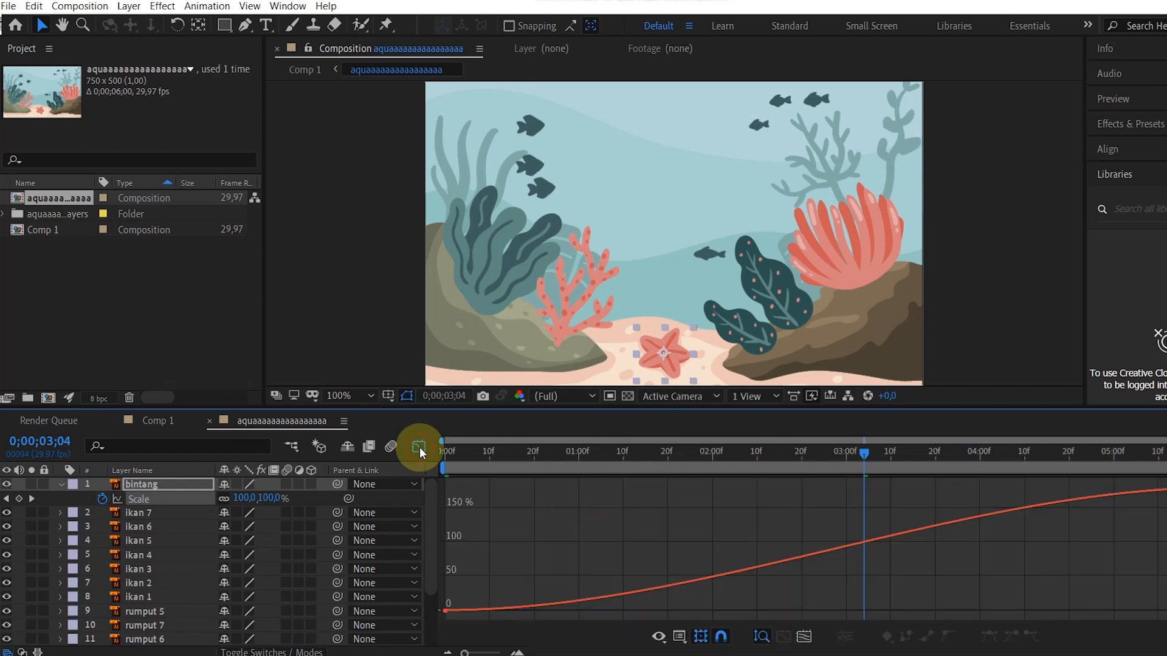
click(849, 549)
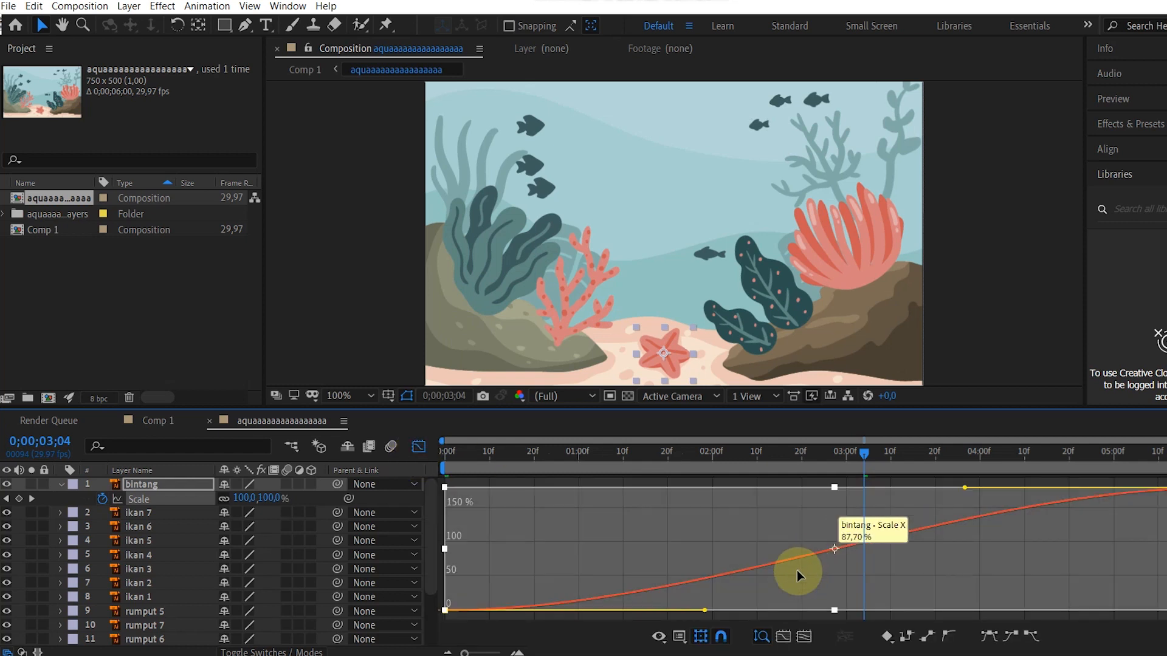
drag(703, 611, 668, 554)
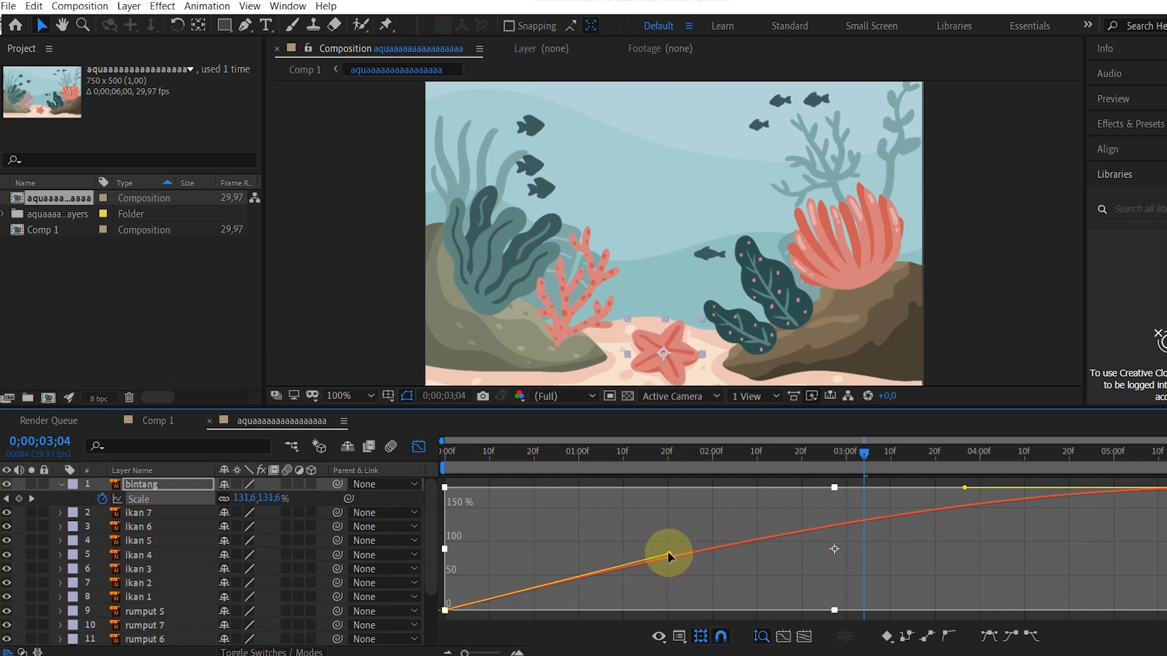
click(414, 446)
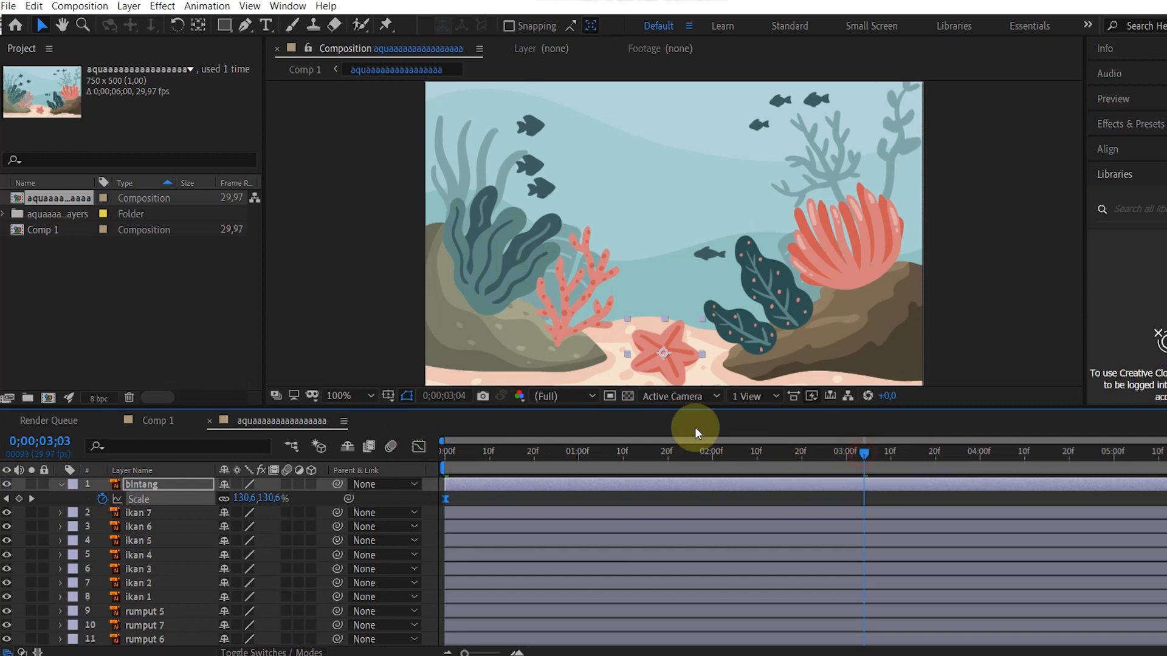
- At 0;00;00;00, place twelve Puppet pins across rumput 1's leaves and base, and keyframe its Mesh Rotation Refinement at 20
key(Home)
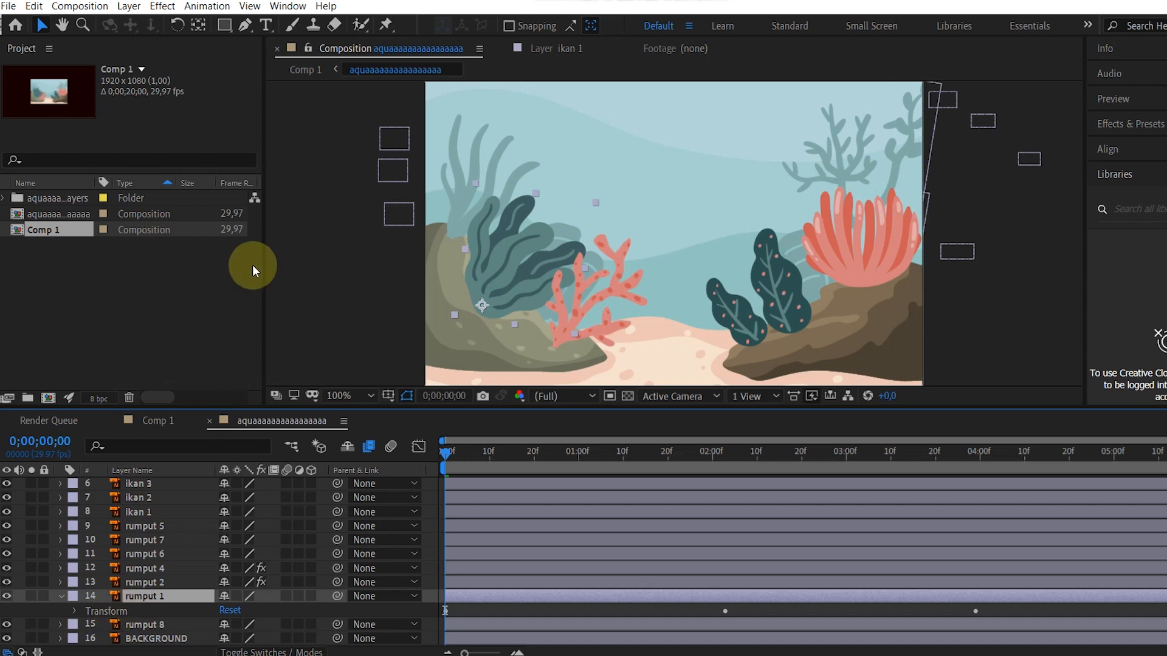
click(386, 25)
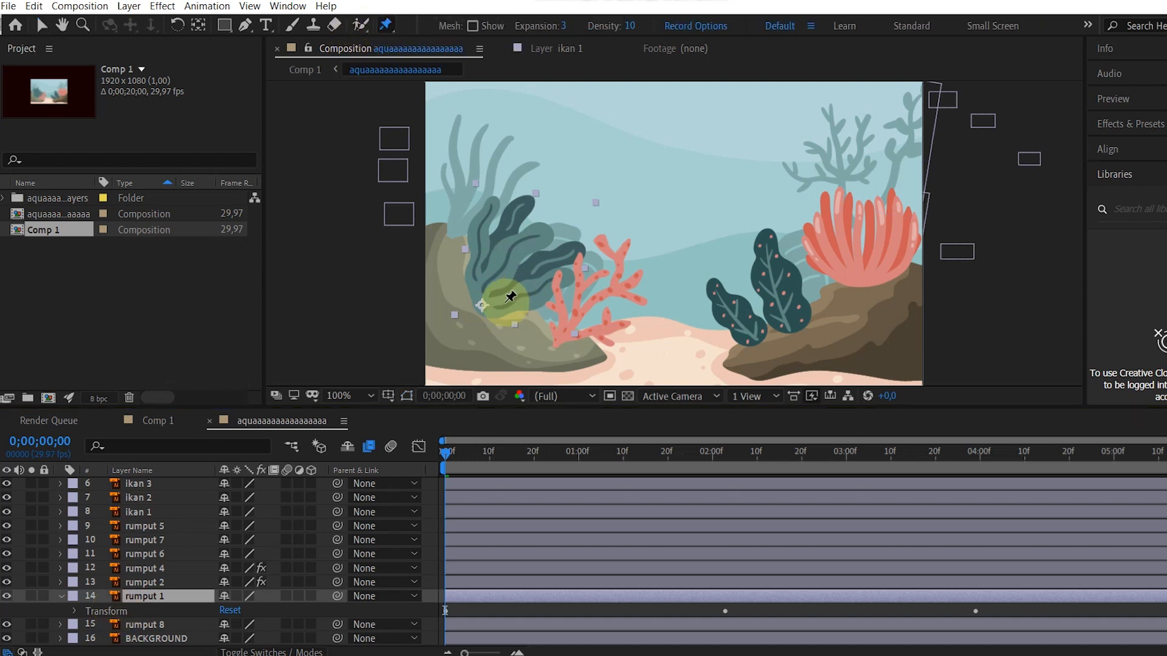
click(504, 302)
click(534, 296)
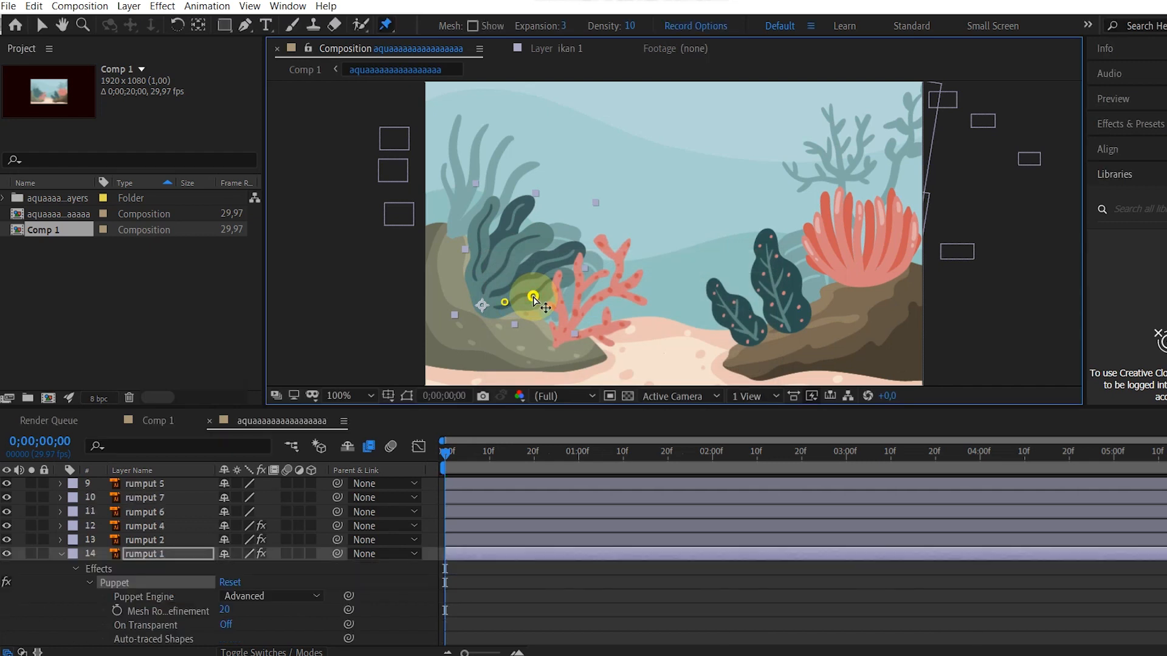
click(548, 286)
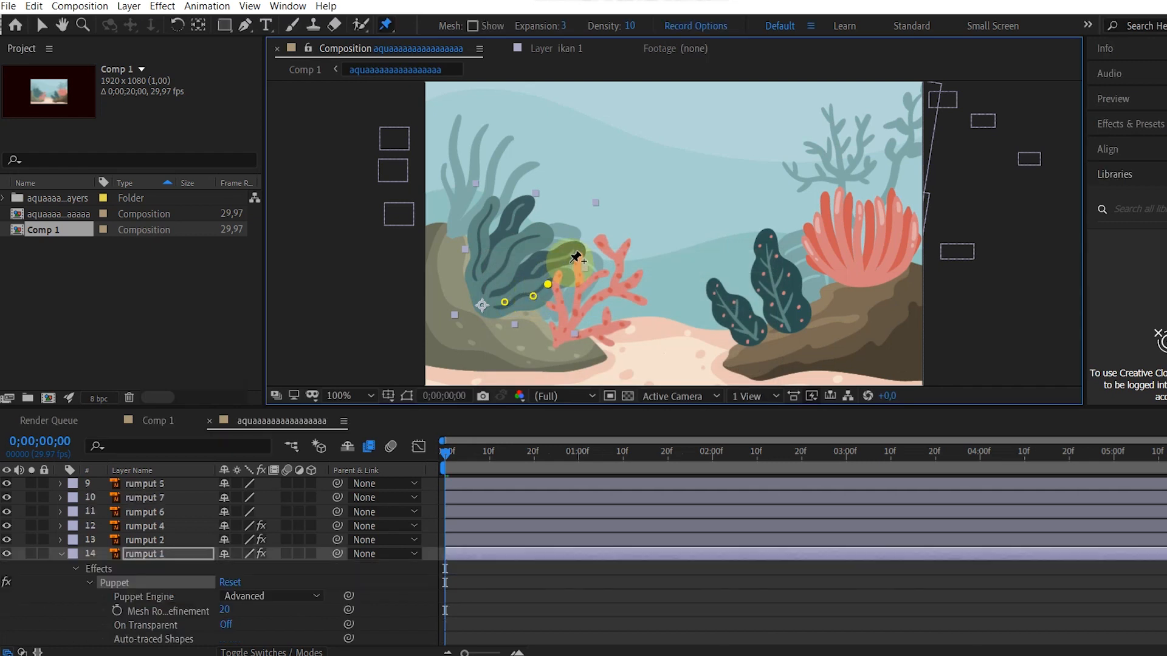
click(567, 257)
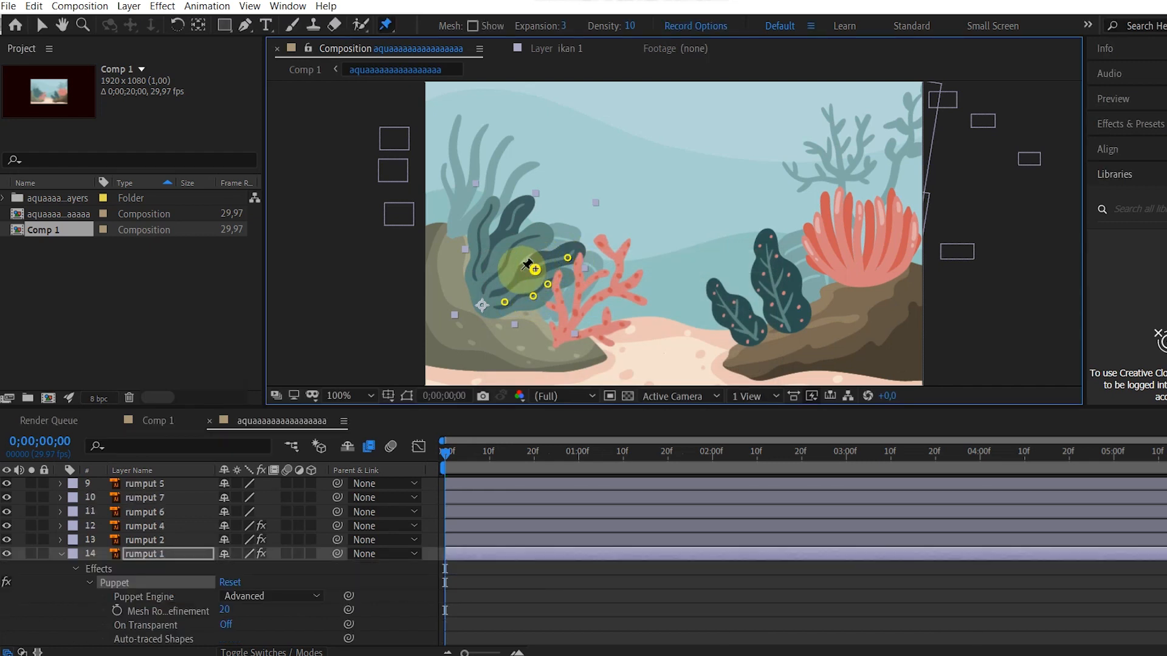
click(526, 244)
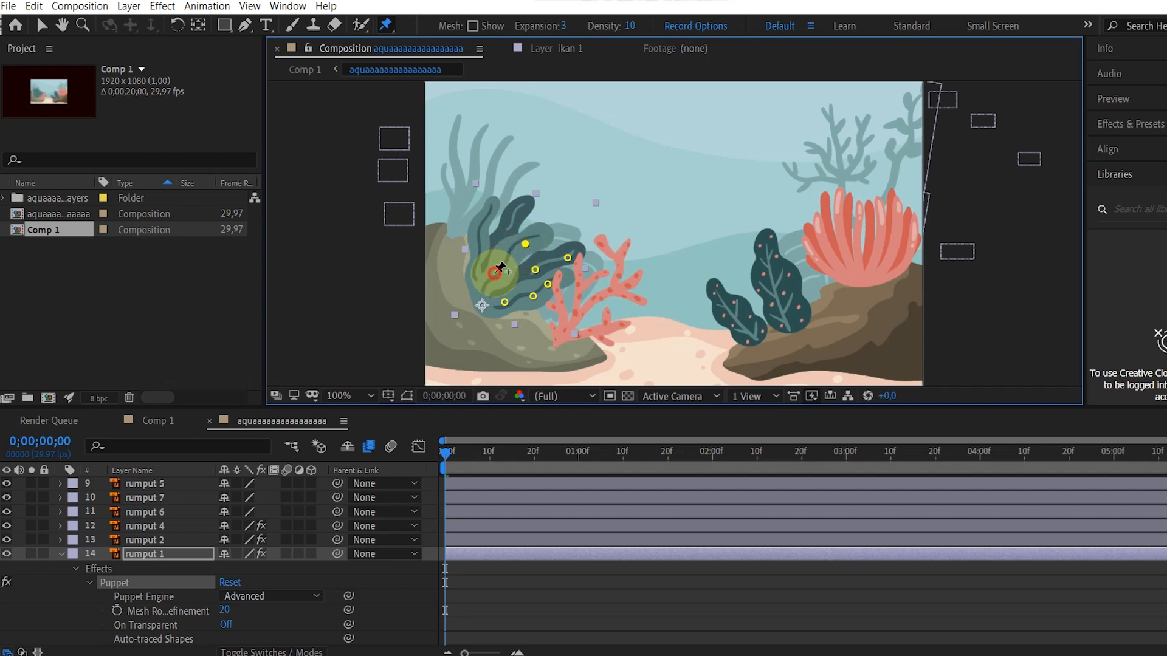
click(494, 273)
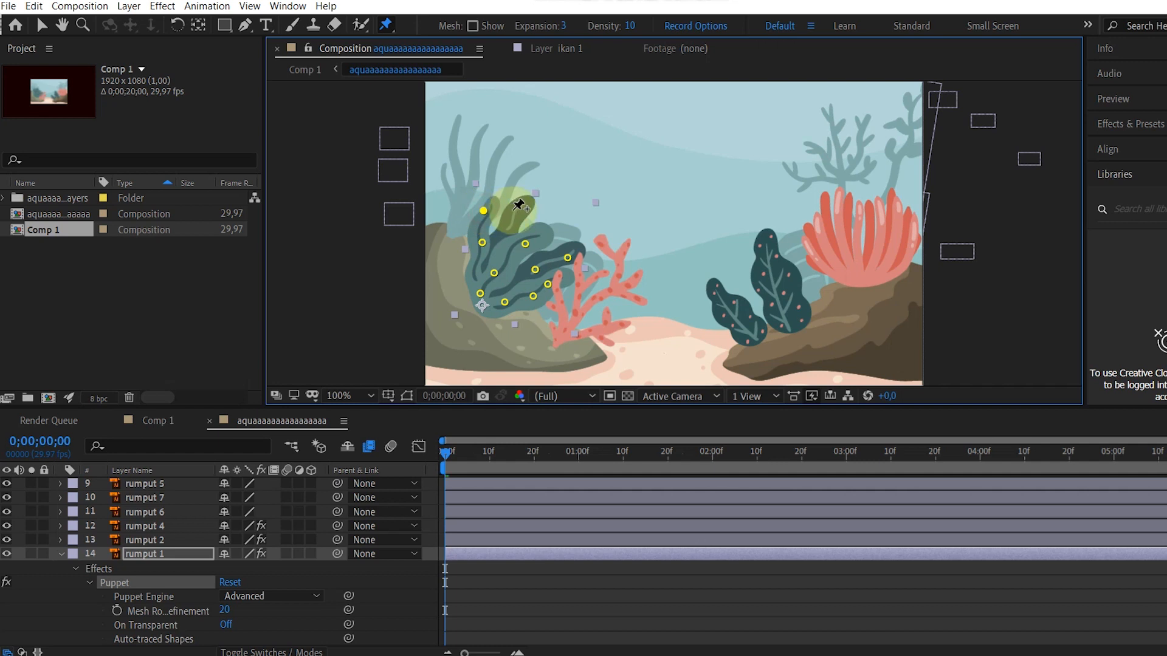
click(519, 211)
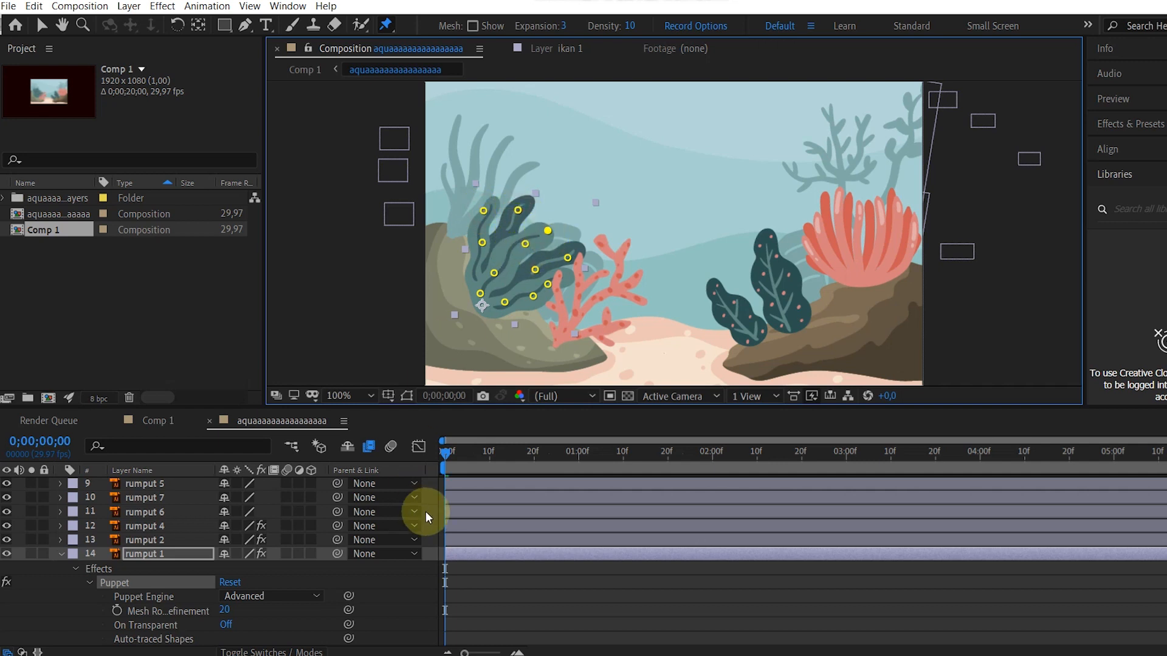
click(117, 609)
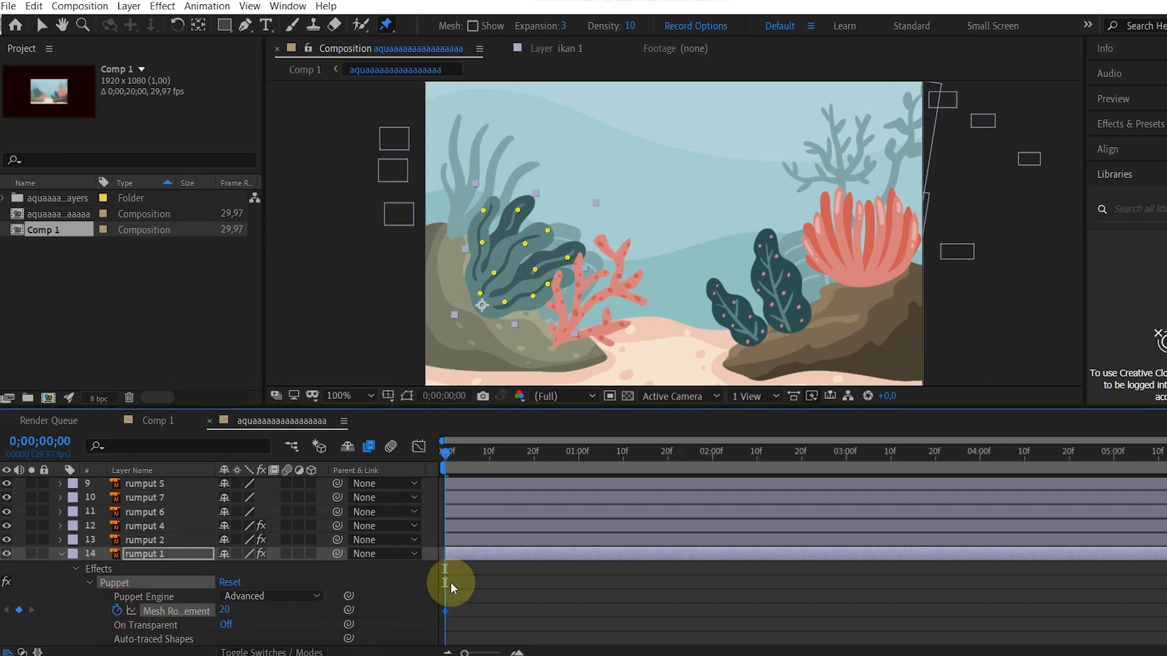
- At 0;00;01;02, bend rumput 1 by moving its leaf-tip Puppet pins upward and the left leaf's middle pin slightly downward
click(448, 453)
drag(494, 464, 583, 483)
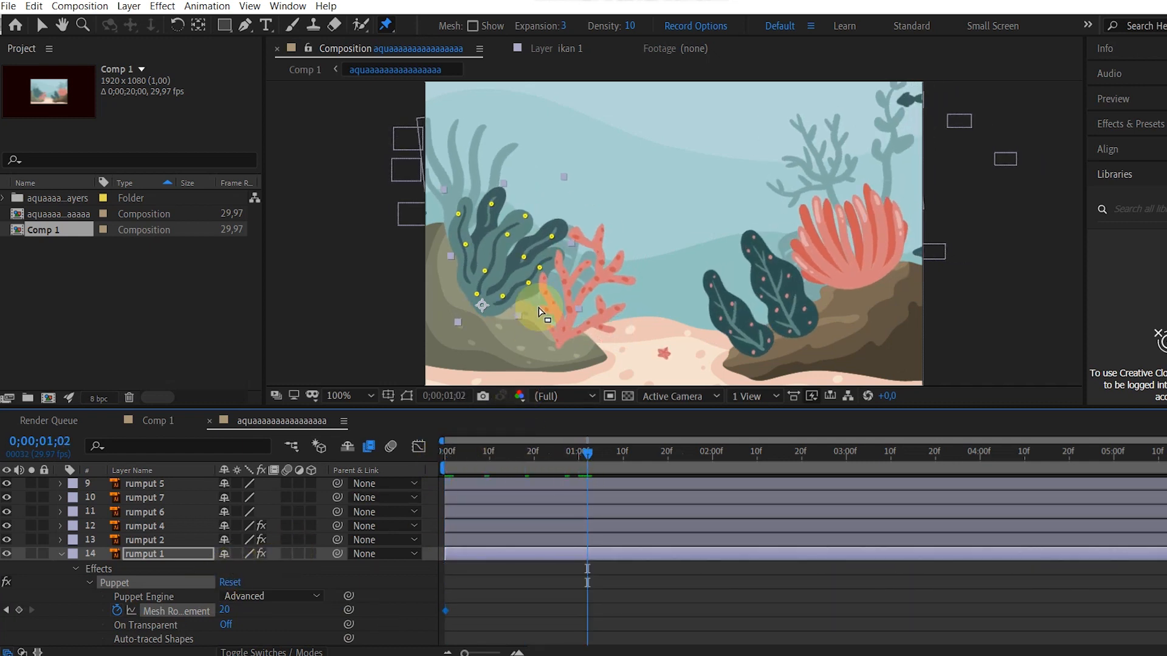
drag(551, 235, 518, 198)
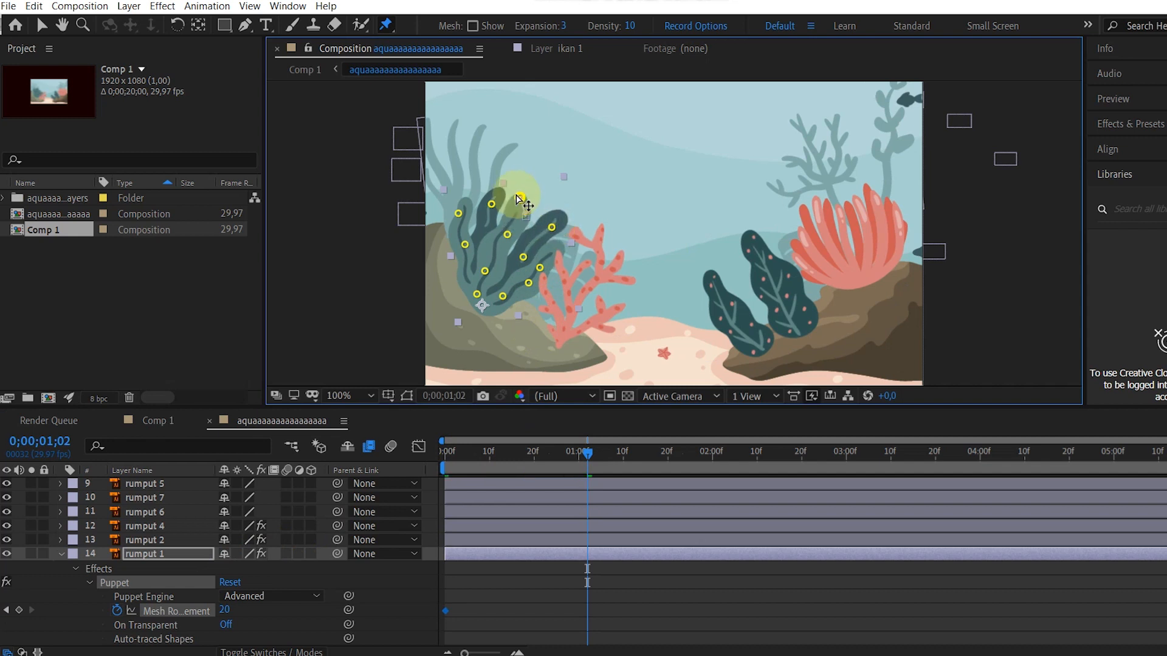
click(490, 206)
drag(486, 198, 448, 201)
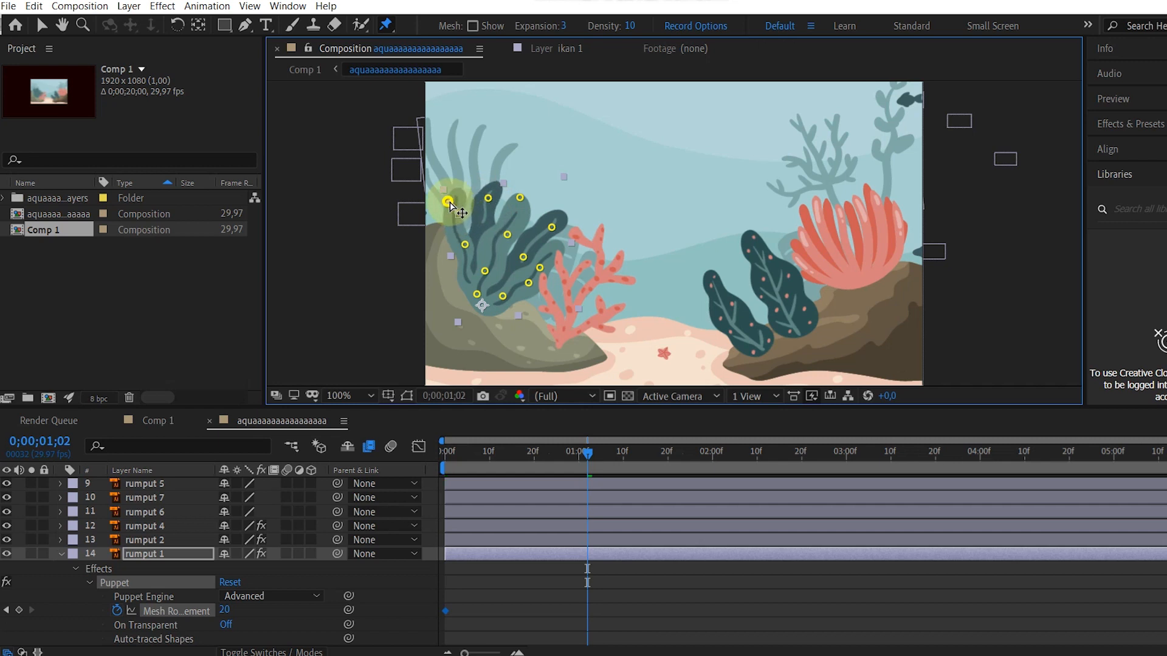
drag(459, 246, 455, 258)
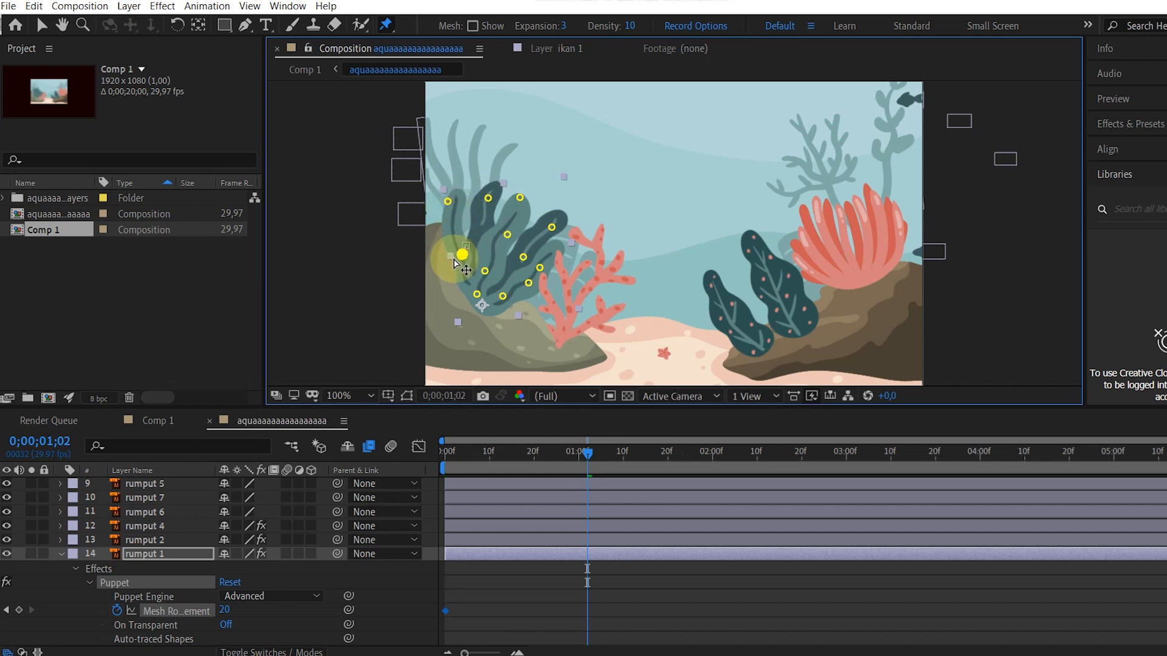
click(589, 445)
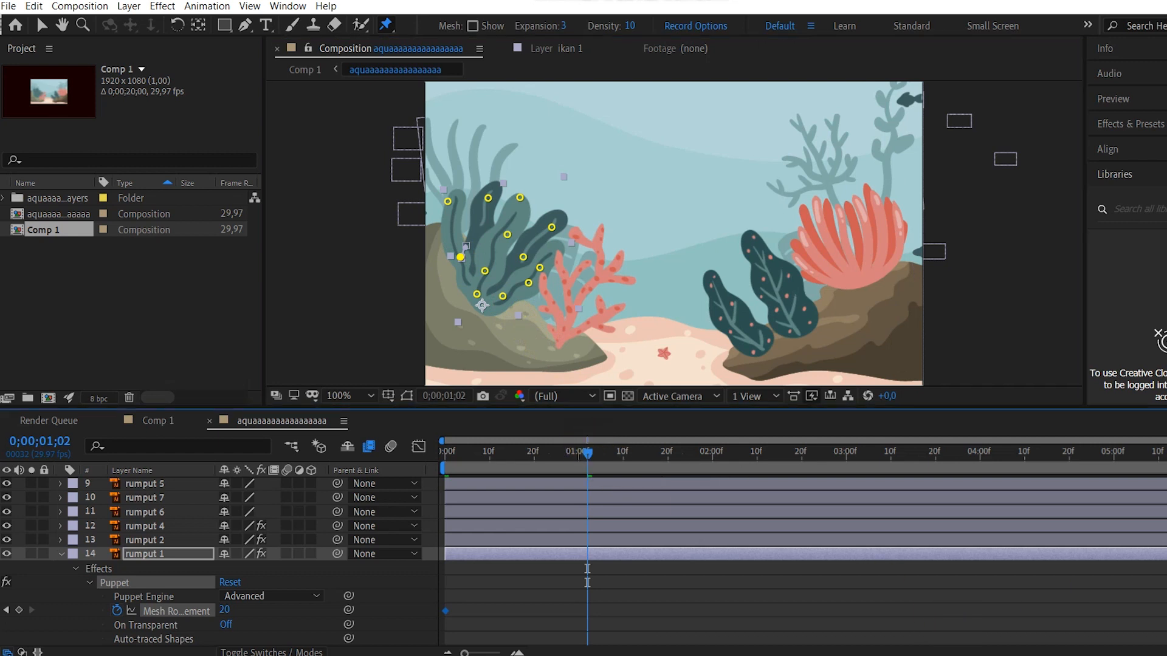
scroll(584, 560, down, 3)
scroll(1149, 559, up, 1)
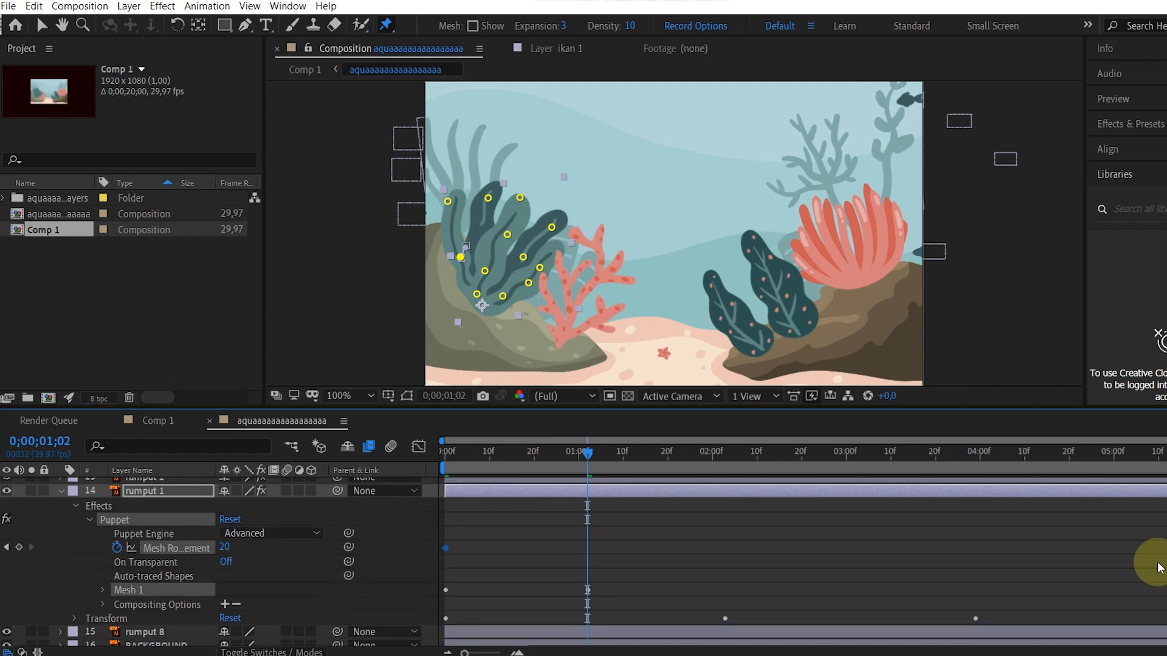
- At 0;00;02;03, bend rumput 1's leaves toward the branching red coral by moving its upper Puppet pins
drag(589, 451, 728, 469)
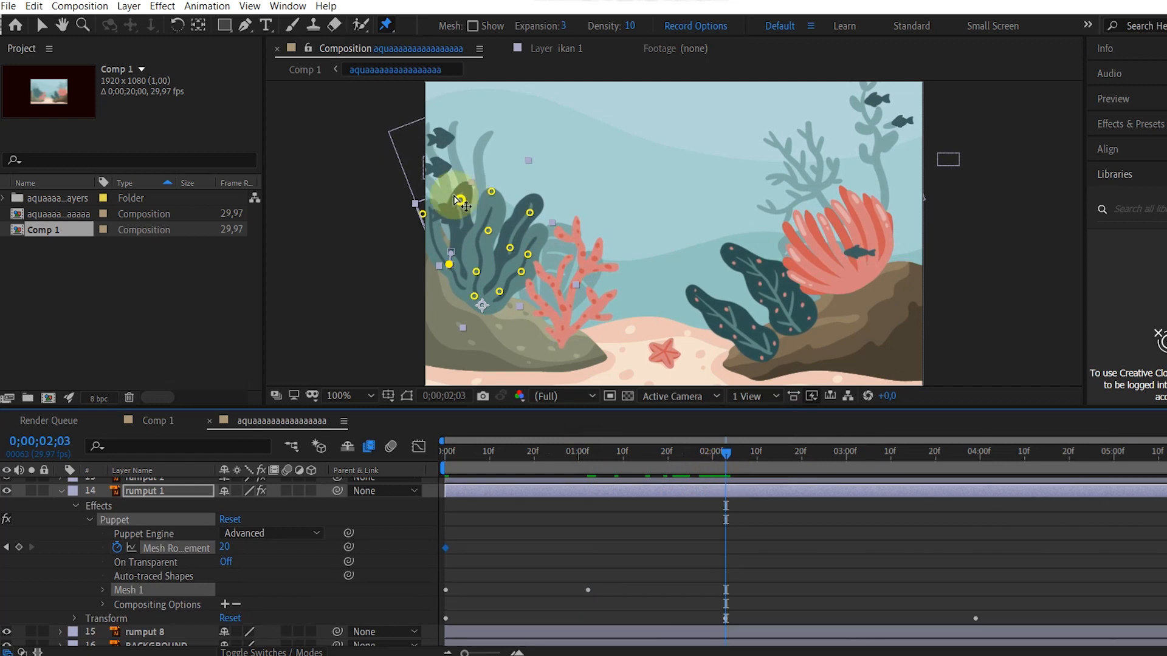
click(423, 214)
drag(430, 214, 548, 210)
drag(529, 257, 514, 237)
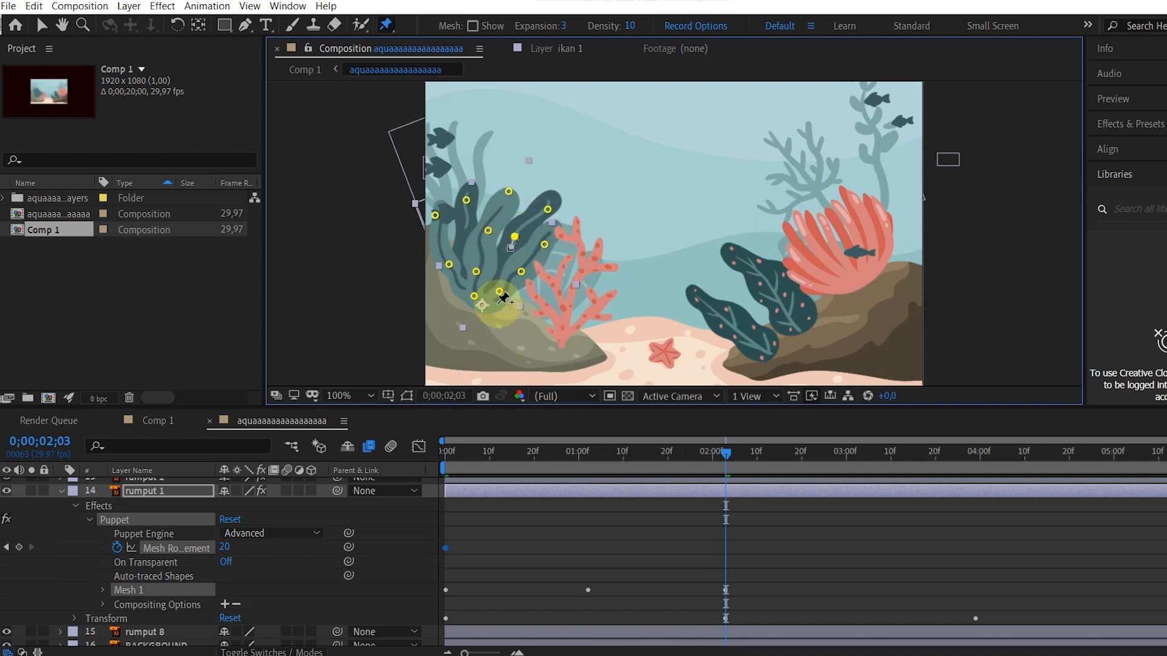
key(ctrl+z)
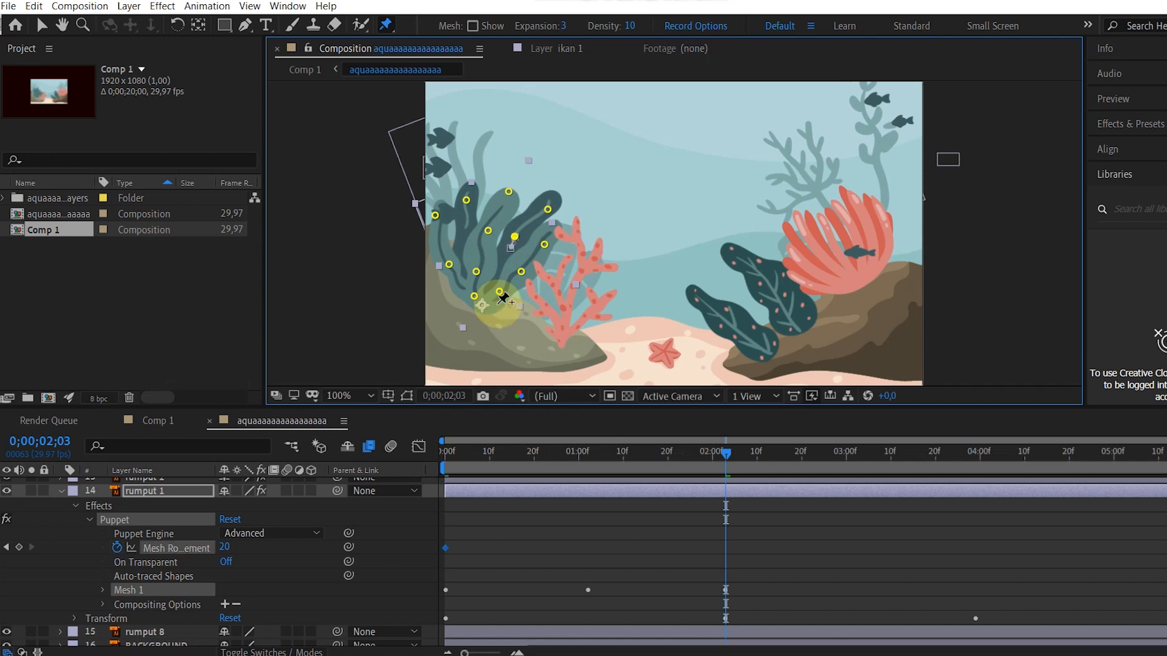
- Nudge rumput 1's lower Puppet pins slightly downward at 0;00;02;03, and move its leaf-tip pins upward at 0;00;04;00
drag(500, 300, 523, 275)
click(822, 518)
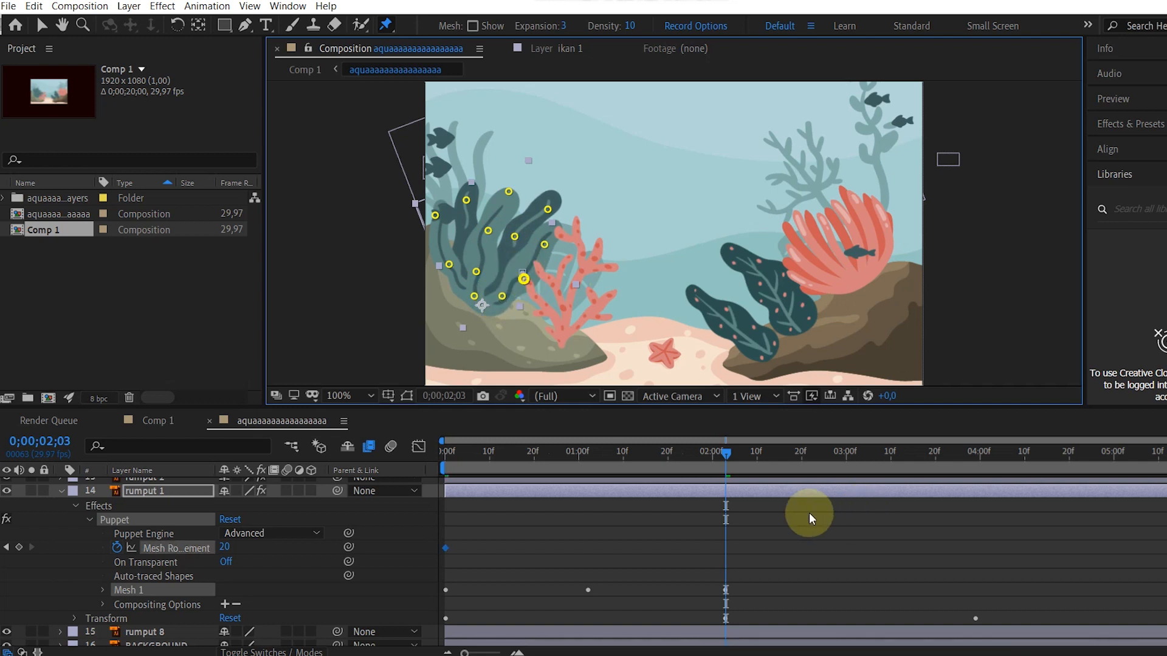
drag(730, 450, 985, 517)
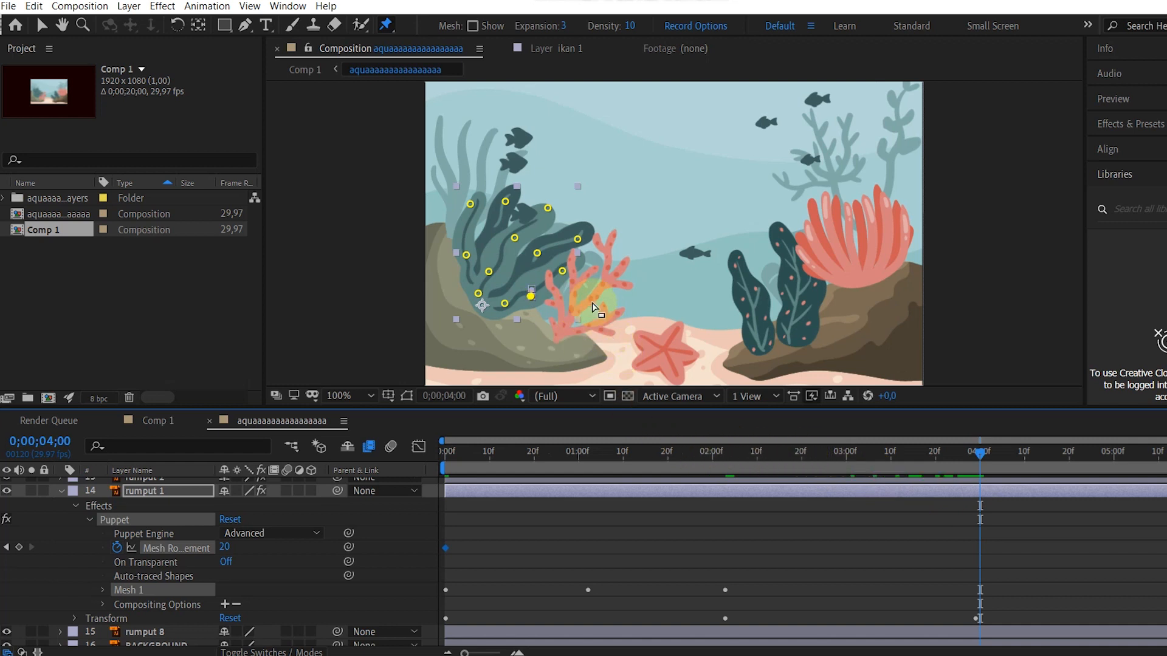
click(577, 239)
drag(578, 239, 576, 226)
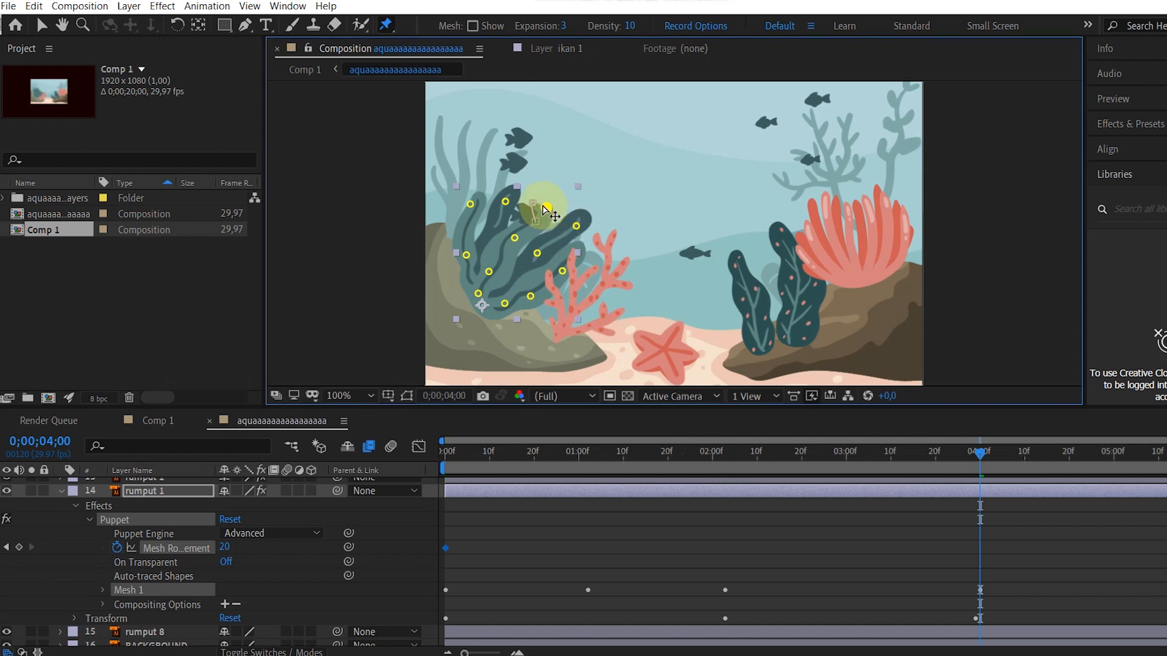
drag(506, 185, 465, 190)
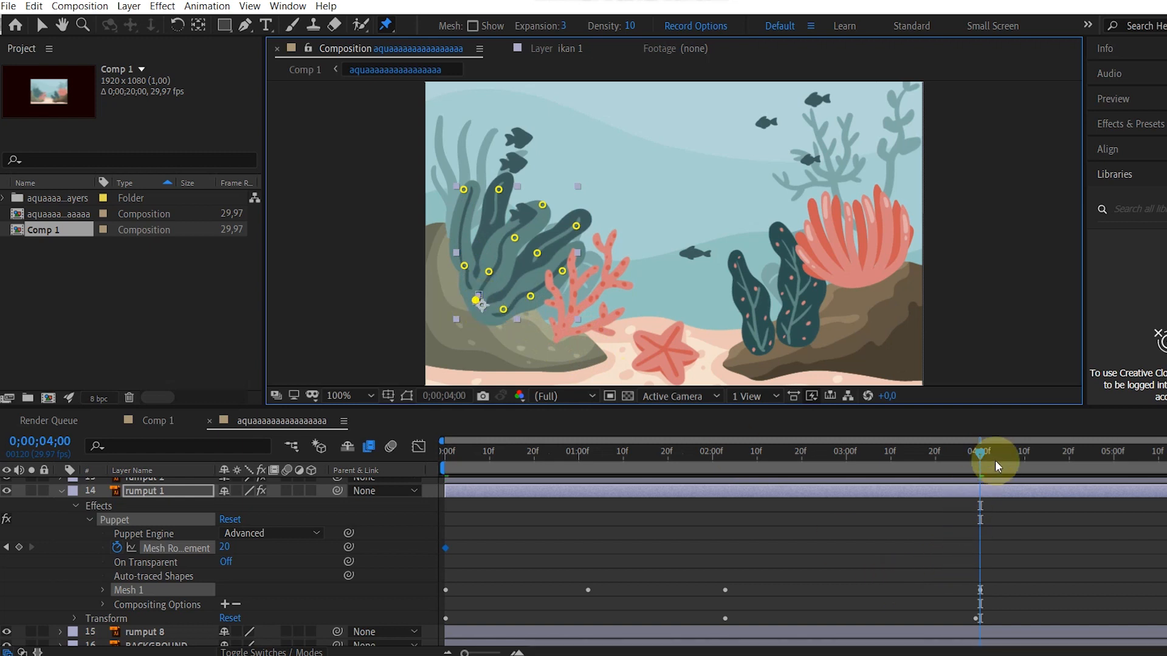
- Preview the composition from the start to check rumput 1's swaying motion
click(979, 453)
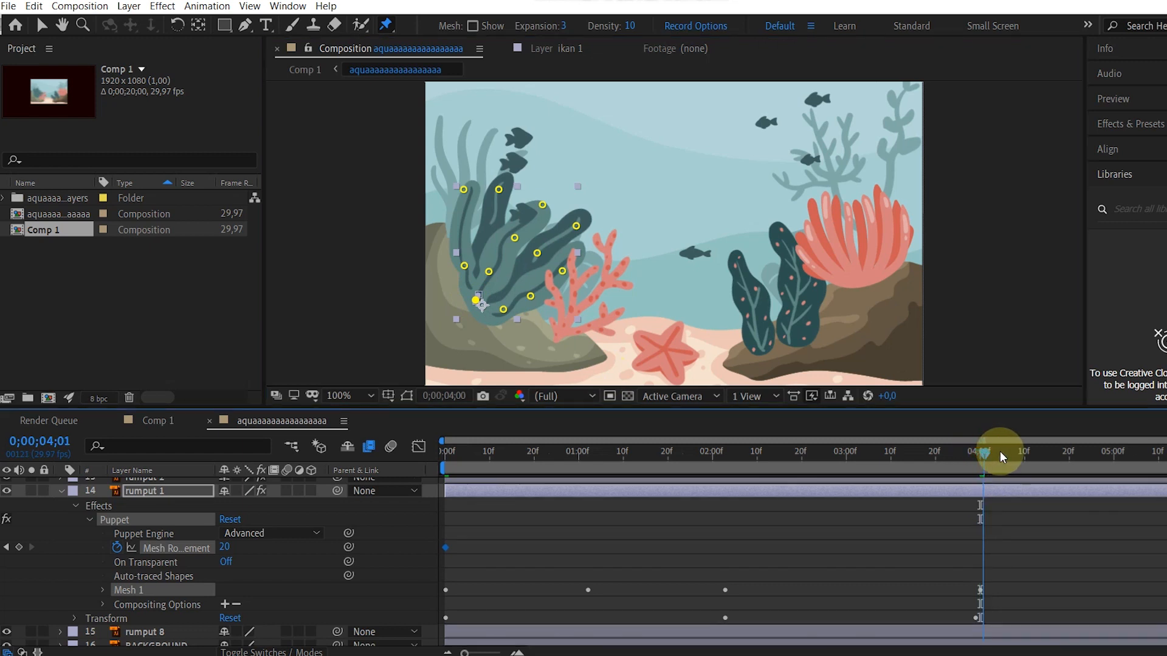
click(1001, 451)
drag(795, 462, 443, 417)
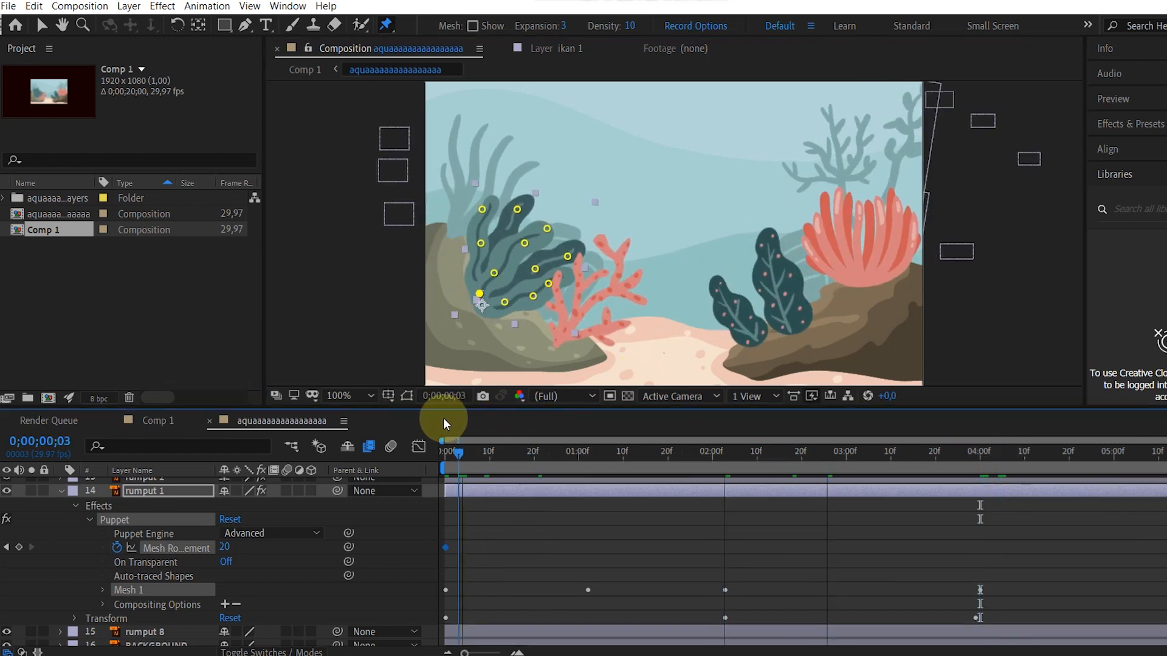
key(space)
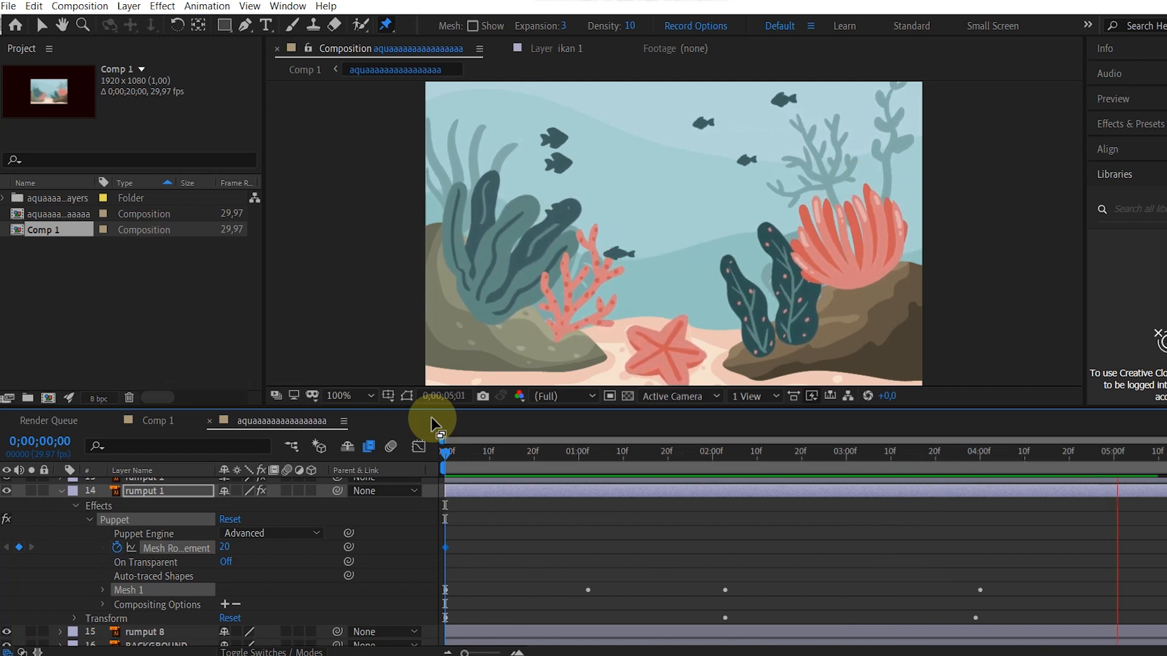
key(space)
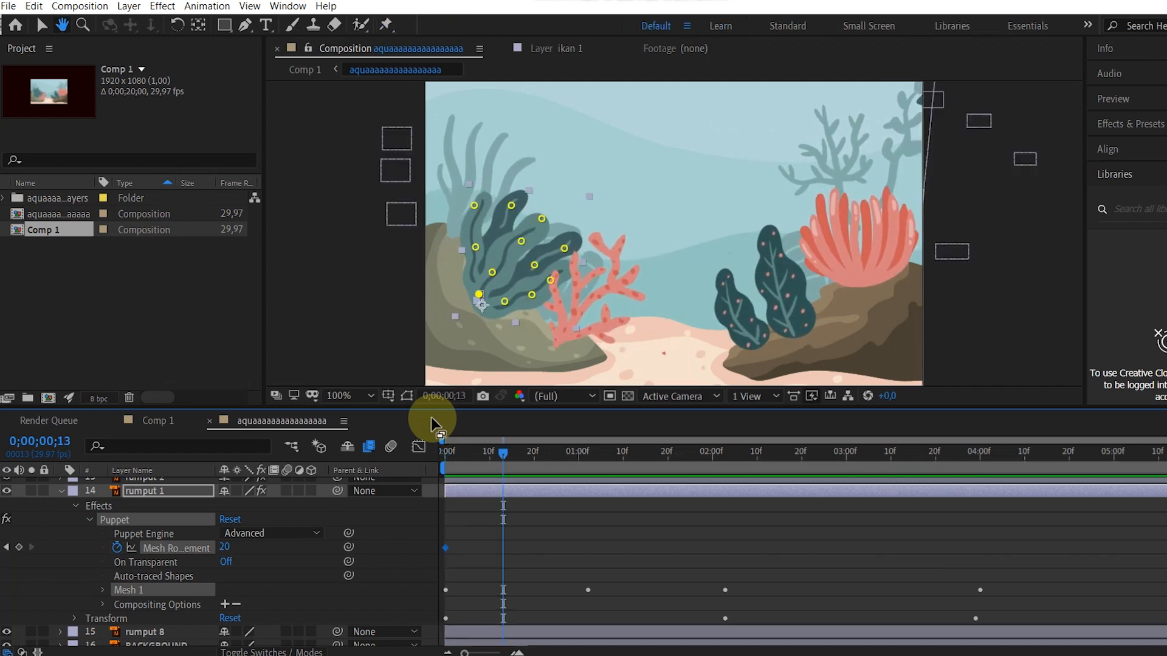
- Collapse rumput 1's properties and place six Puppet pins along rumput 4's two spotted leaves at 0;00;00;00
click(63, 490)
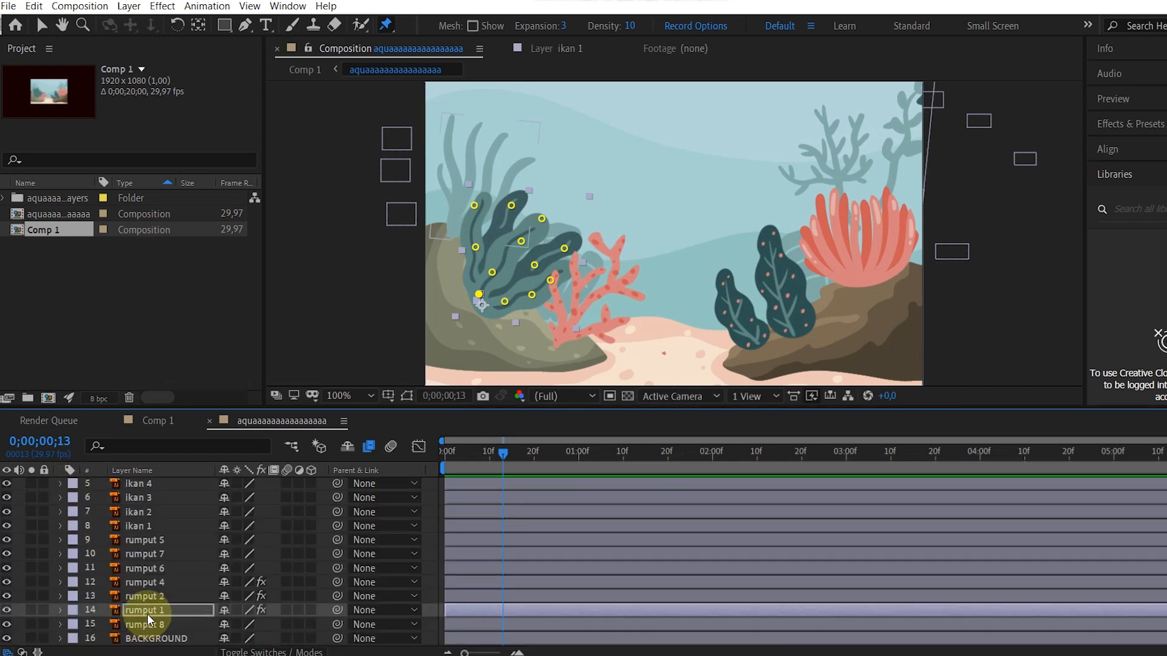
click(4, 584)
click(5, 584)
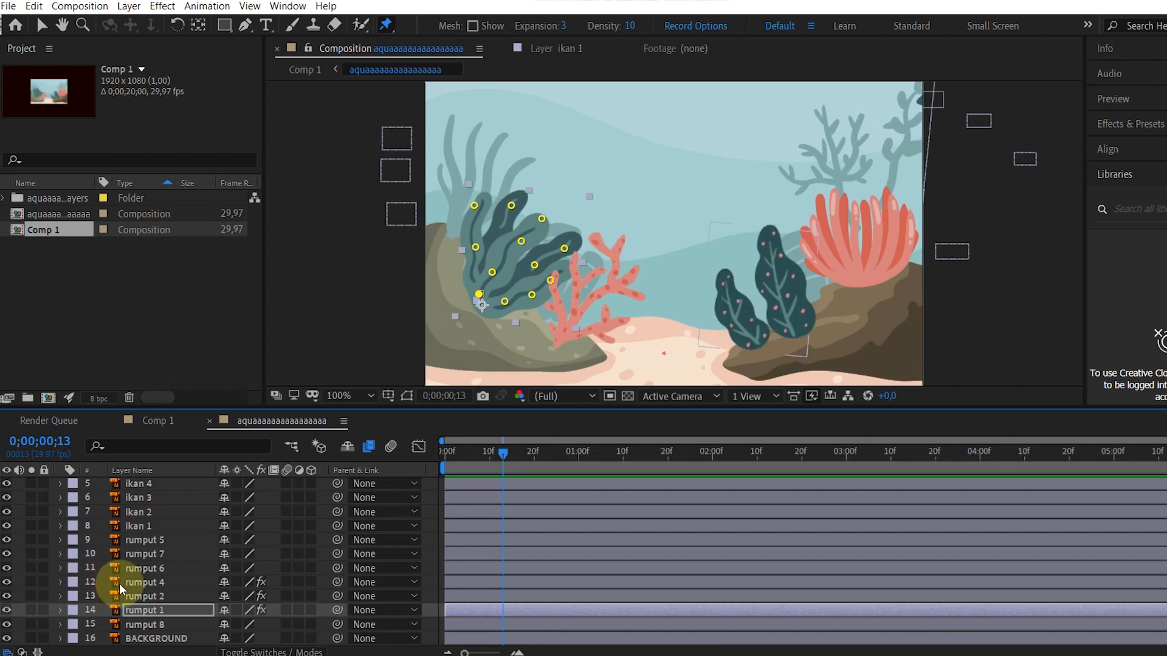
click(136, 584)
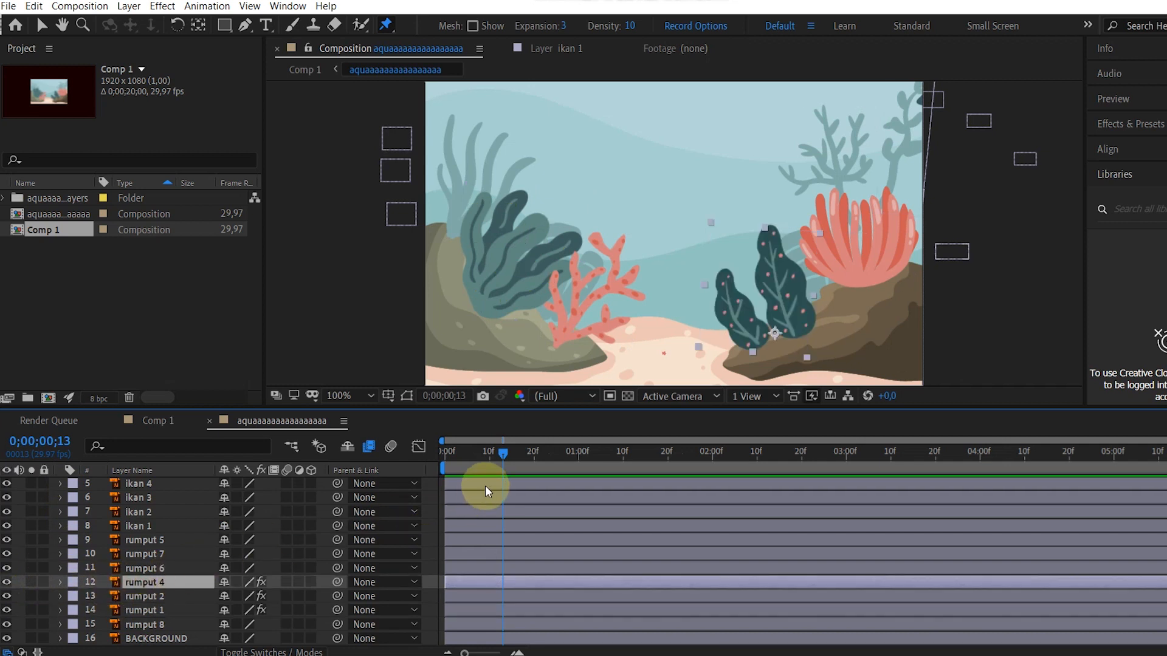
drag(504, 452, 440, 453)
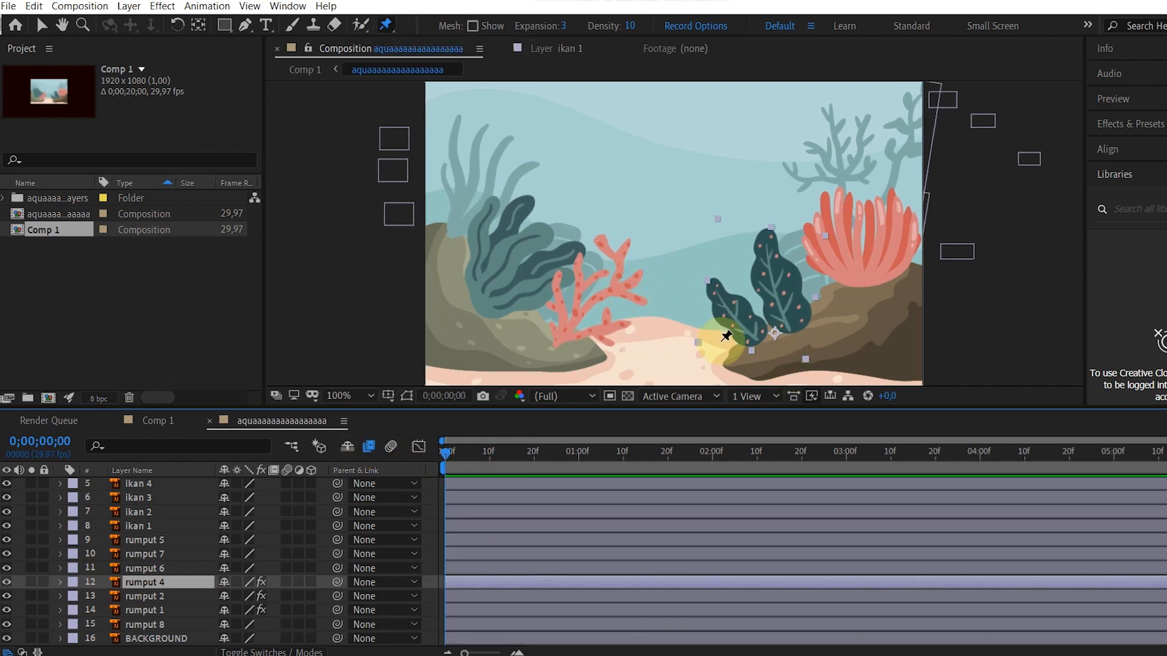
click(754, 334)
drag(753, 332, 739, 322)
- At 0;00;00;20, bend rumput 4 by moving both leaf-tip Puppet pins slightly left and the taller leaf's middle pin right
click(586, 453)
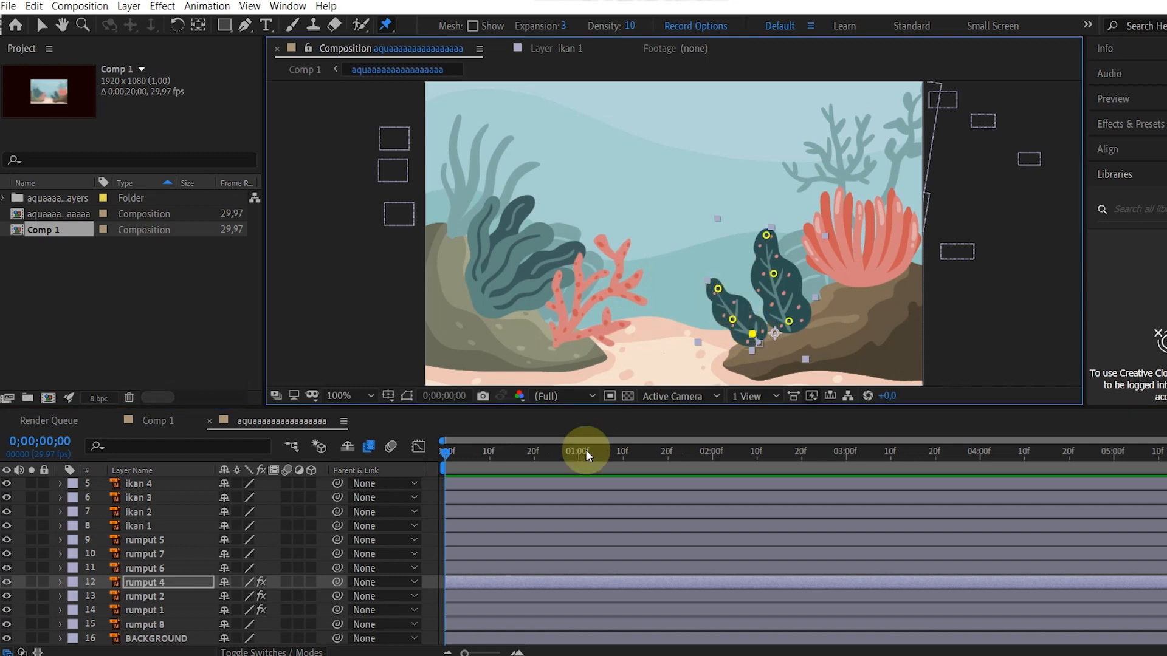
drag(443, 452, 534, 454)
click(729, 277)
drag(728, 276, 724, 276)
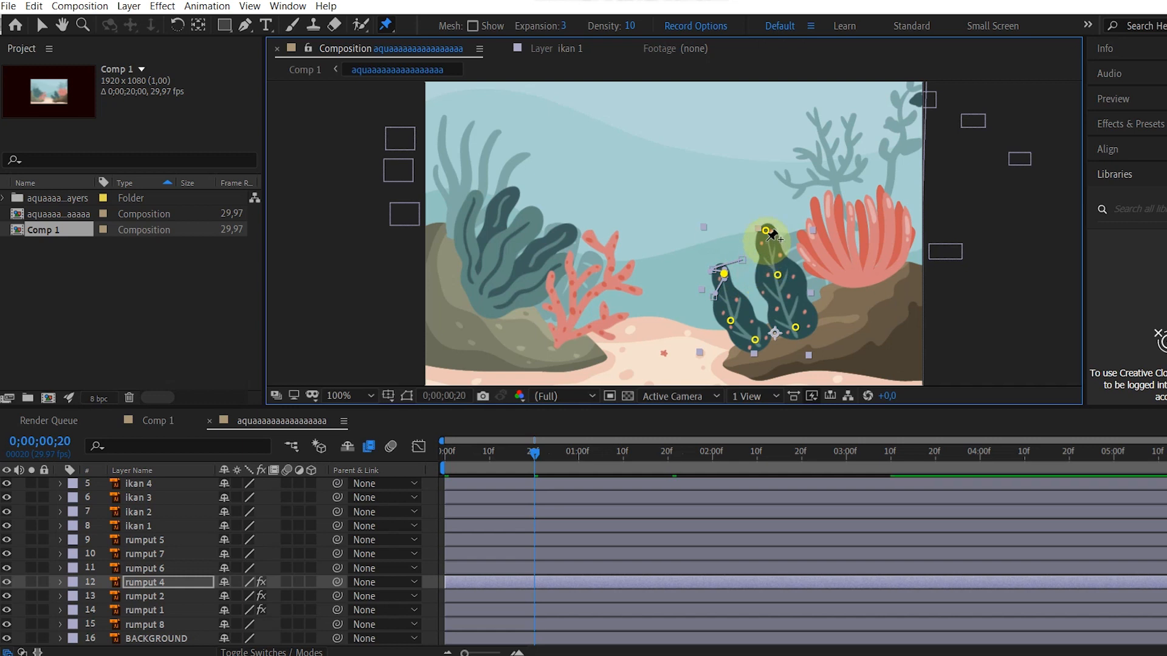
drag(765, 237, 785, 277)
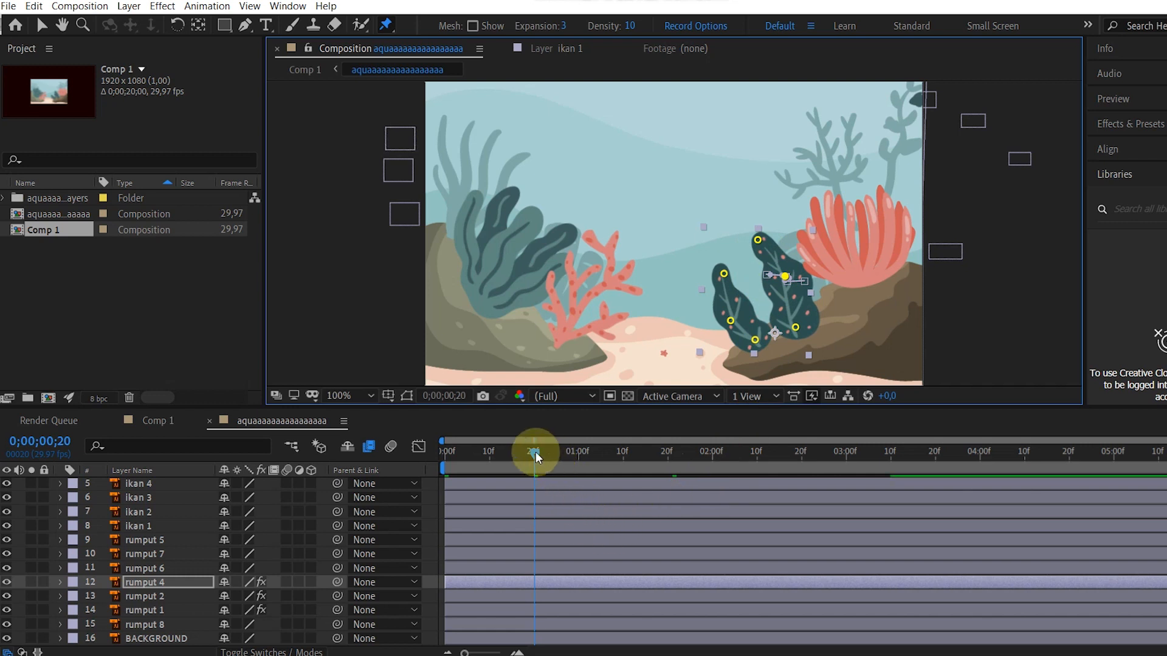
- At 0;00;03;12, bend rumput 4 by moving both leaf-tip Puppet pins up and right and the taller leaf's middle pin down and left
drag(534, 451, 900, 519)
click(765, 271)
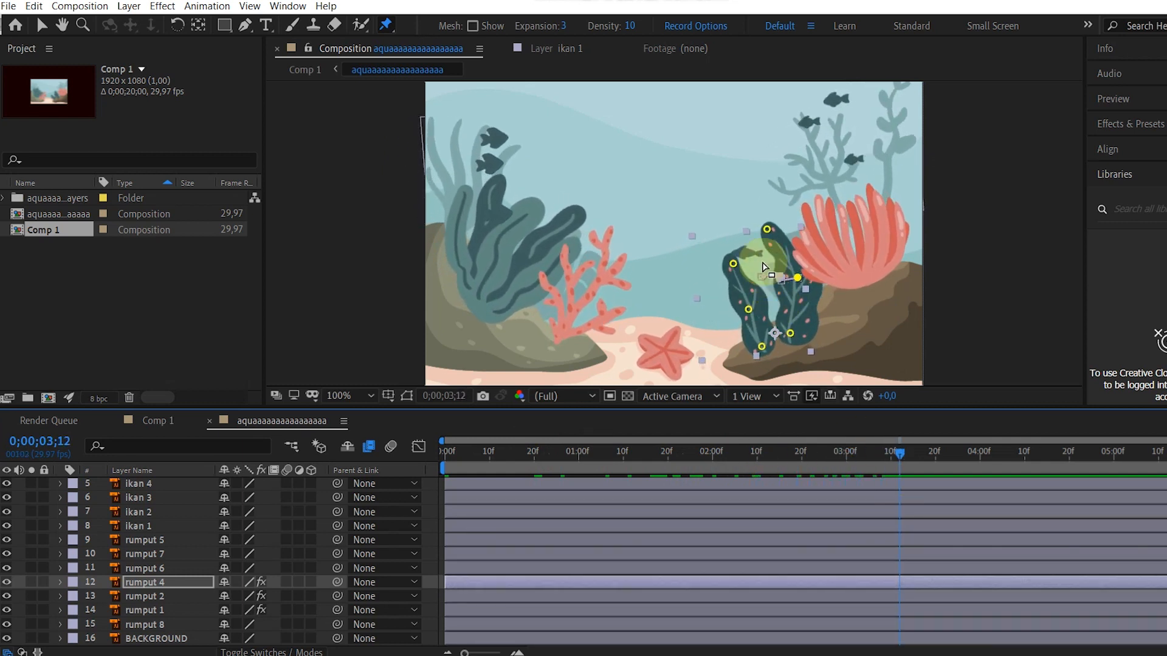
drag(767, 228, 781, 225)
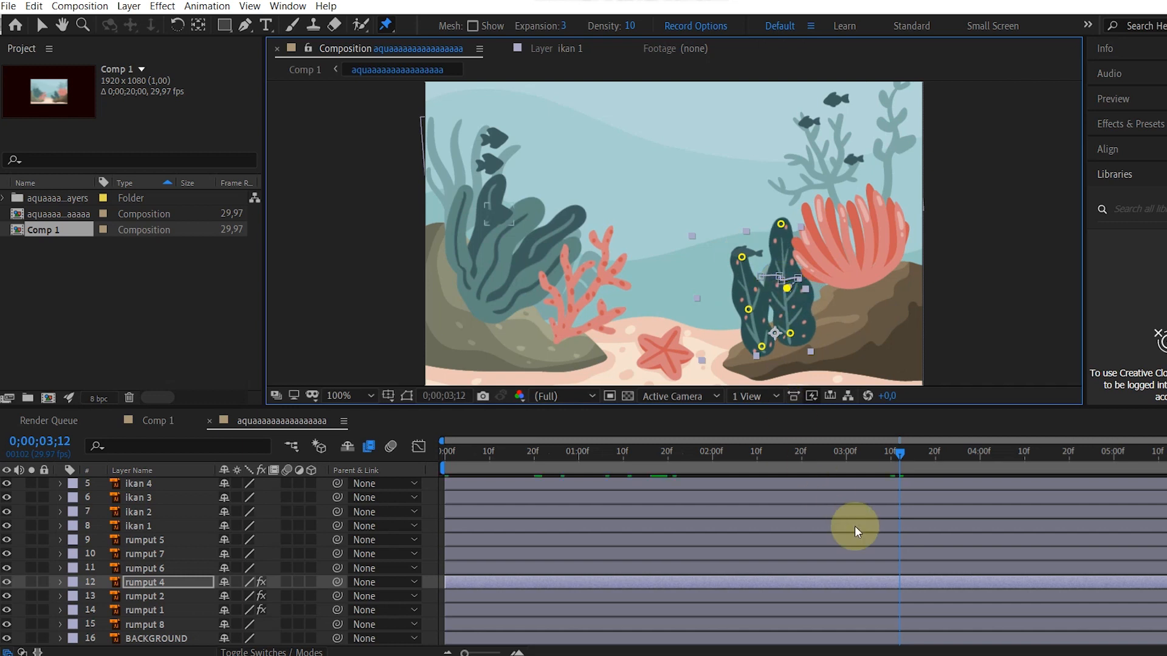
drag(899, 451, 1131, 494)
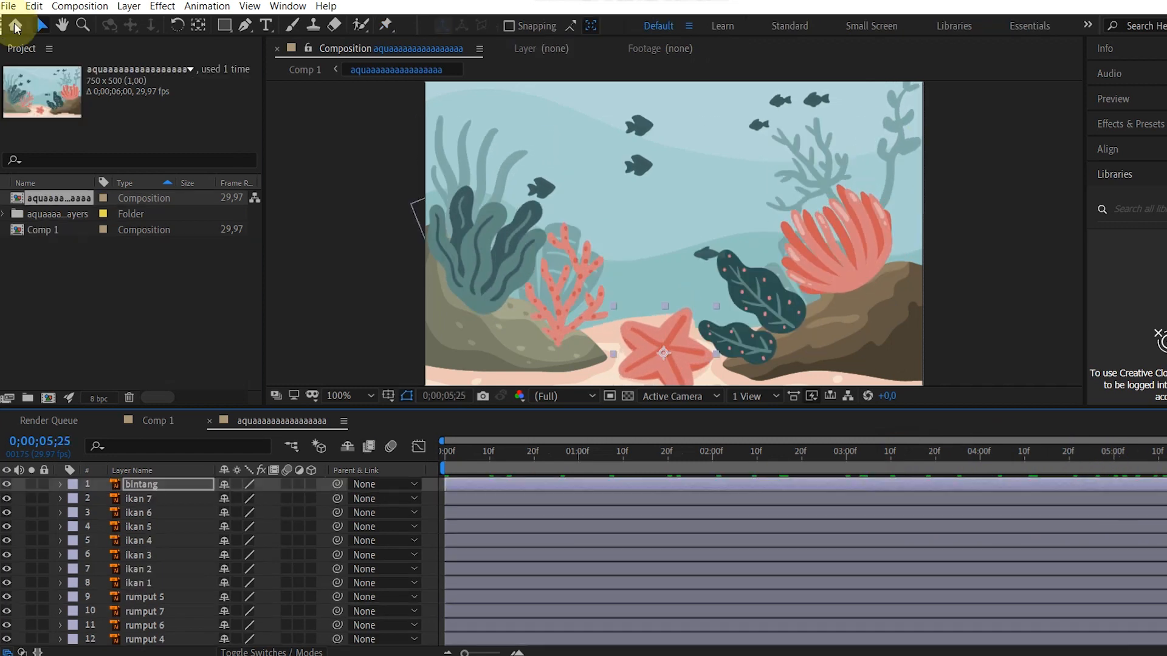
- Add the underwater composition to the Render Queue for export
click(10, 7)
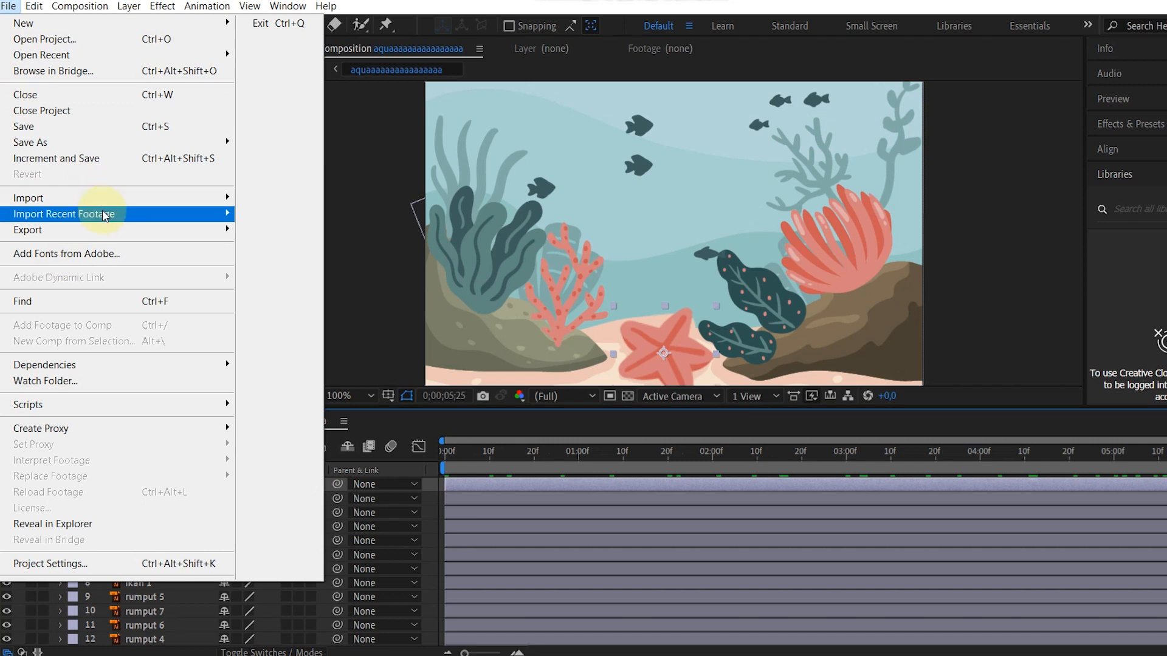
mouse_move(116, 230)
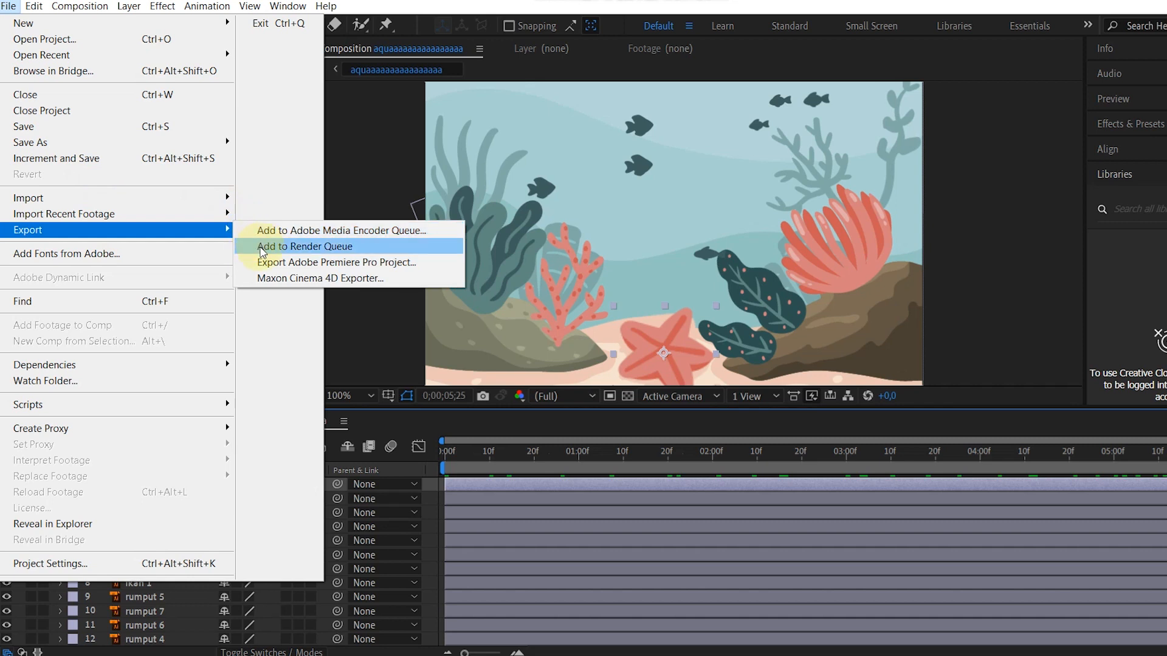
click(262, 251)
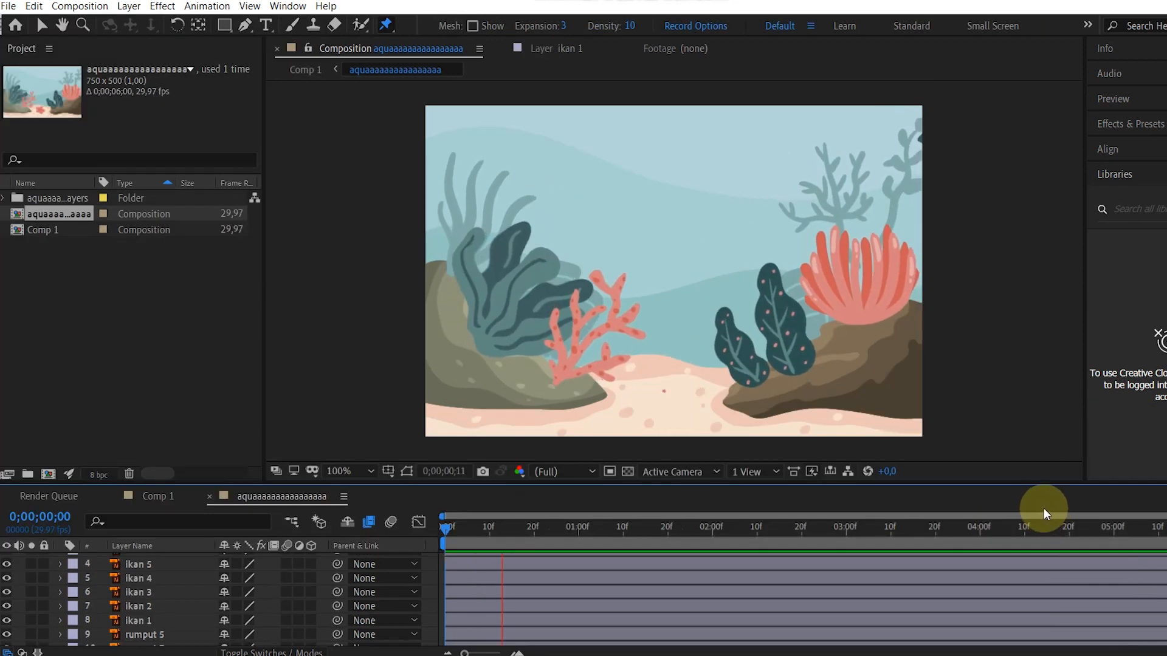
- Enlarge the timeline area to show more layers during the composition preview
drag(1009, 484, 1008, 435)
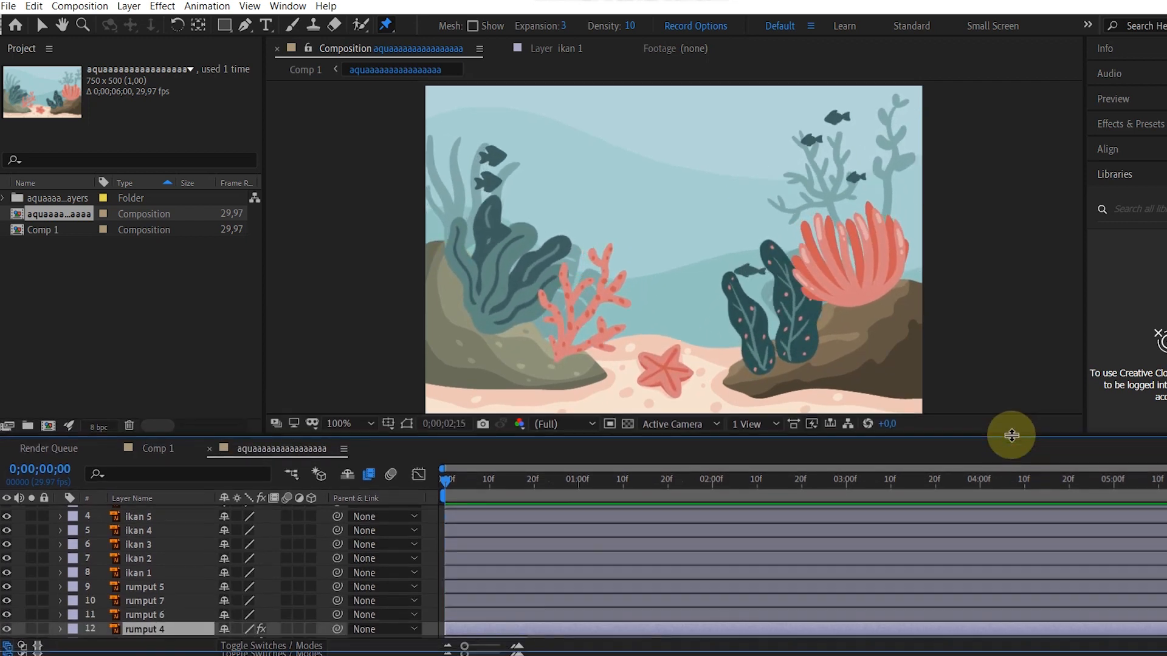